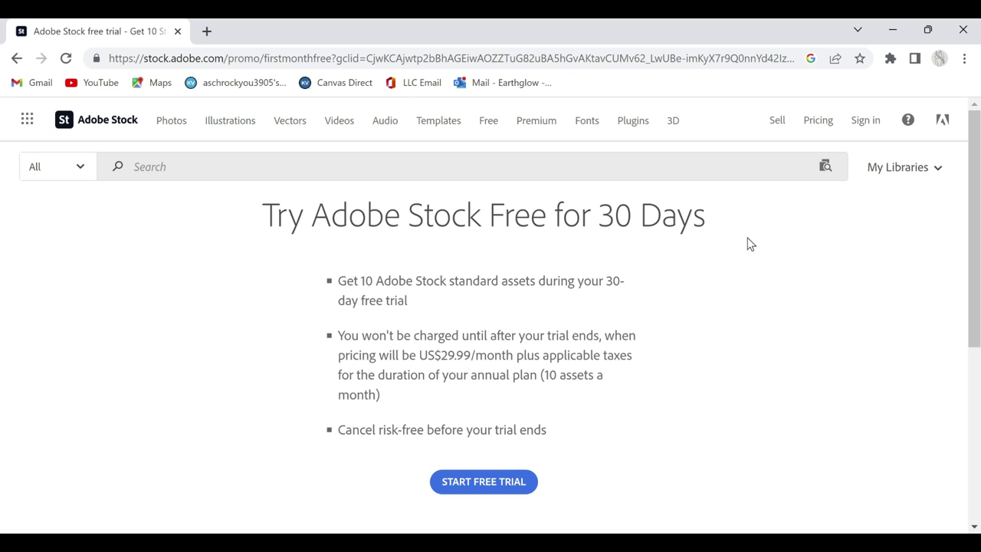
- Sign in to Adobe Stock with the Earthglow Google account
click(866, 120)
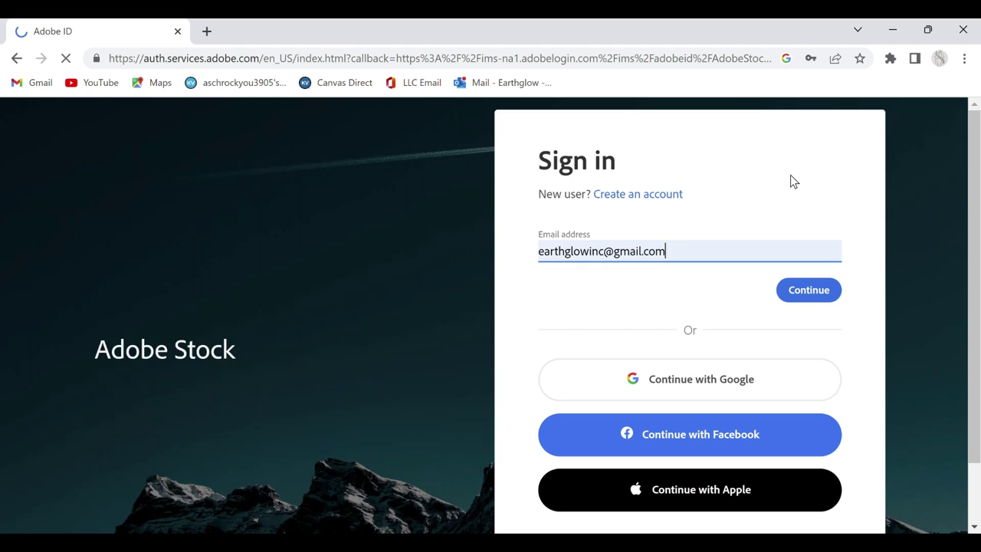
click(670, 387)
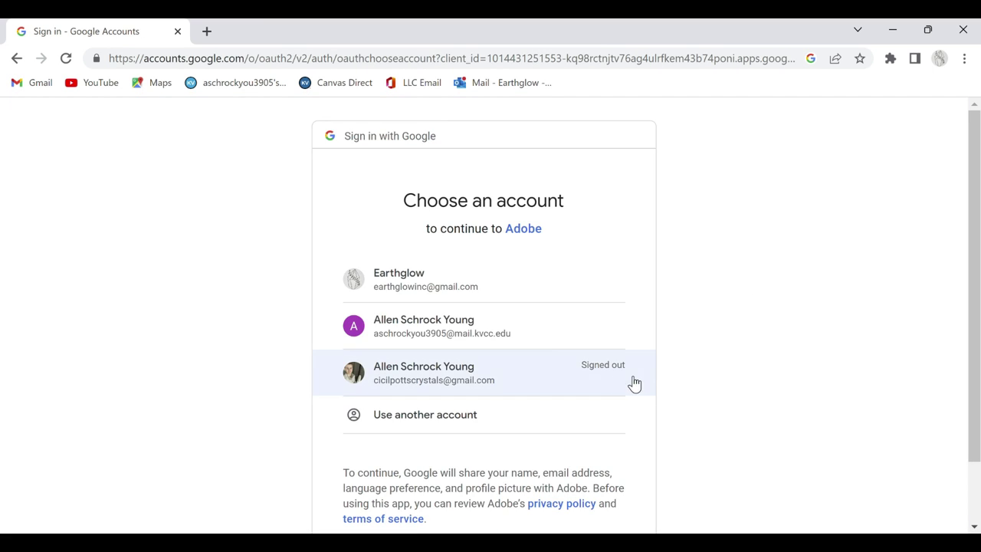
click(551, 290)
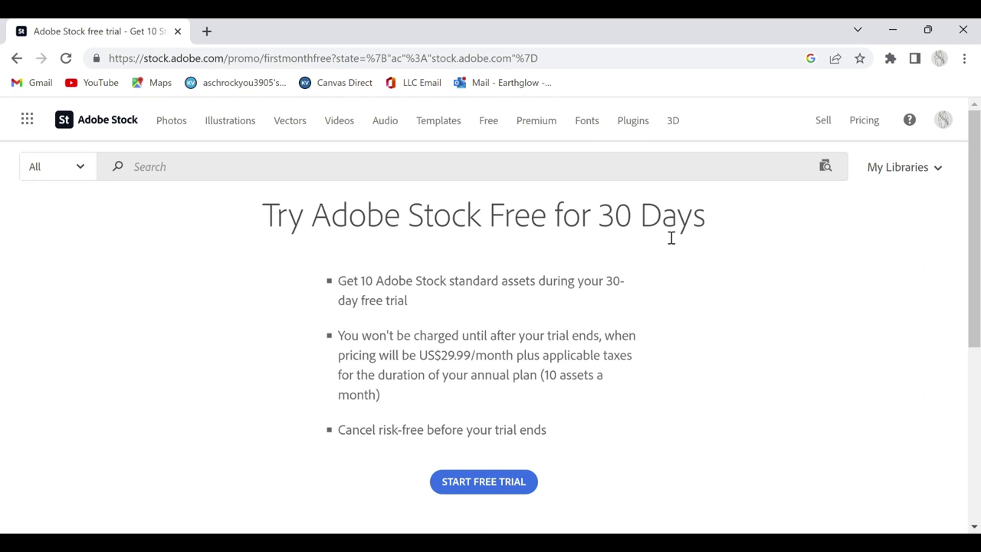
- Search Adobe Stock for "moonlight" across all asset types
click(567, 171)
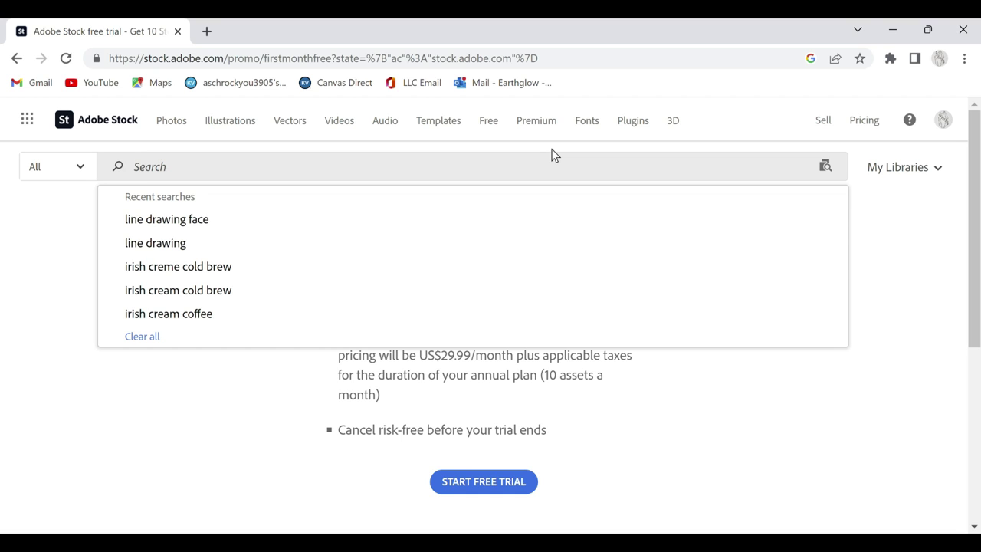
text(m)
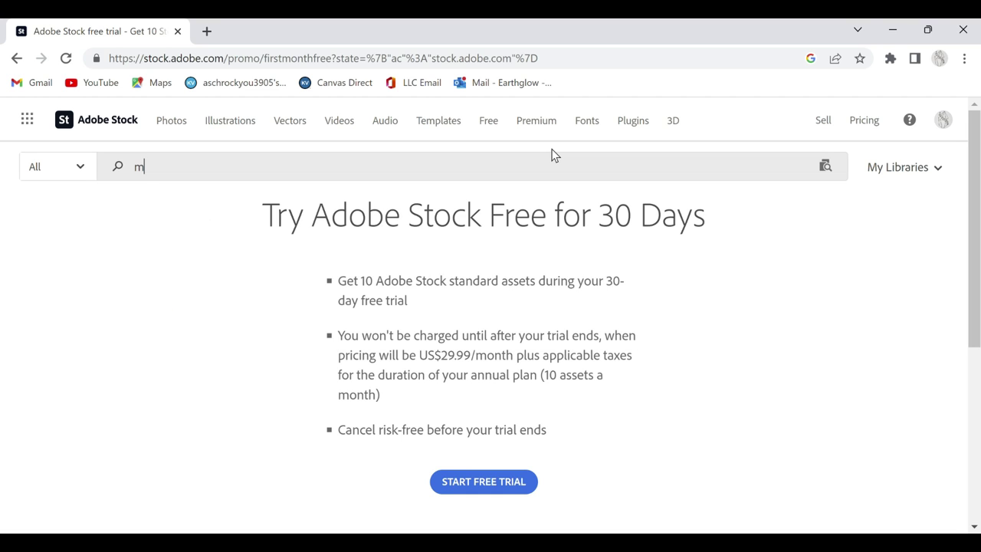
text(oonlight)
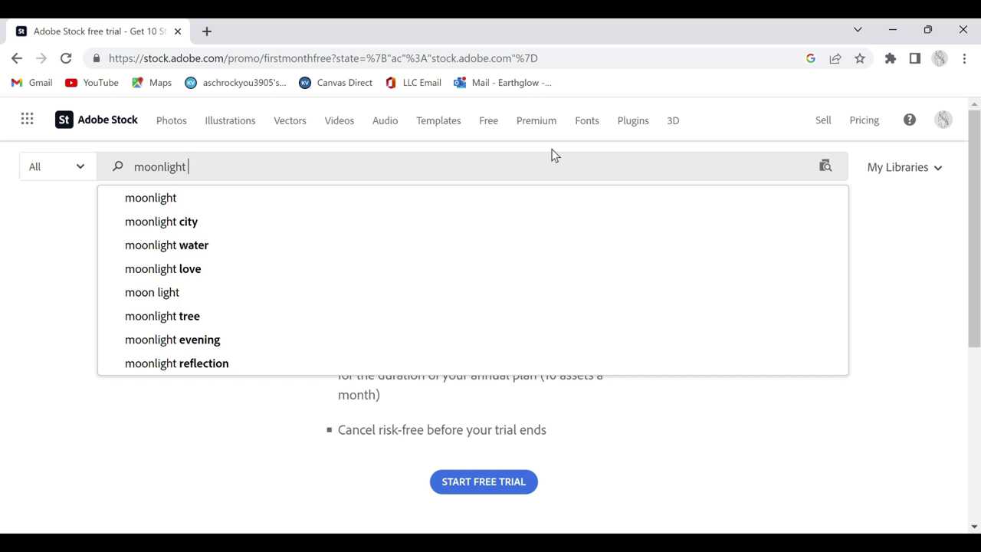
key(Return)
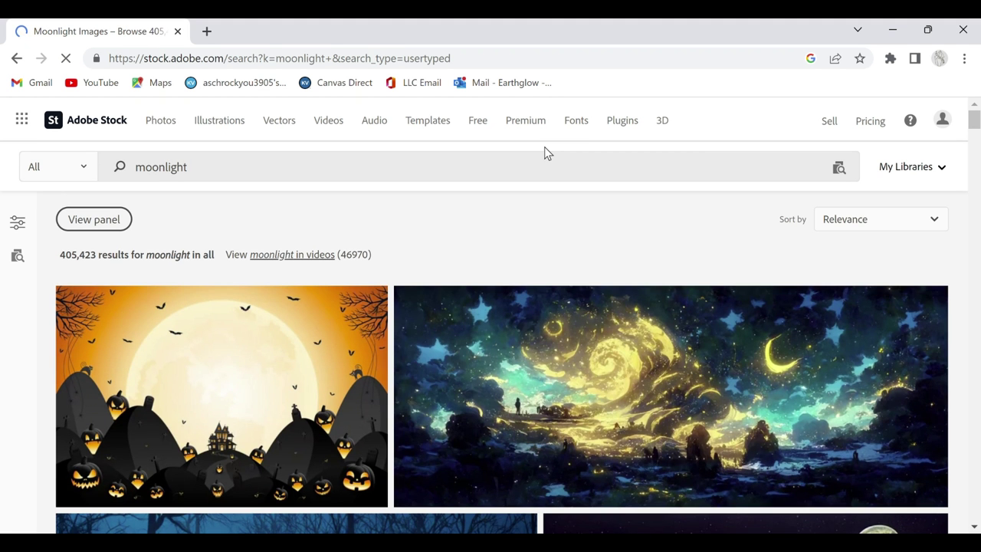
- Browse the moonlight results and open the details of the full moon over a dark forest lake
scroll(547, 265, down, 5)
scroll(540, 262, down, 6)
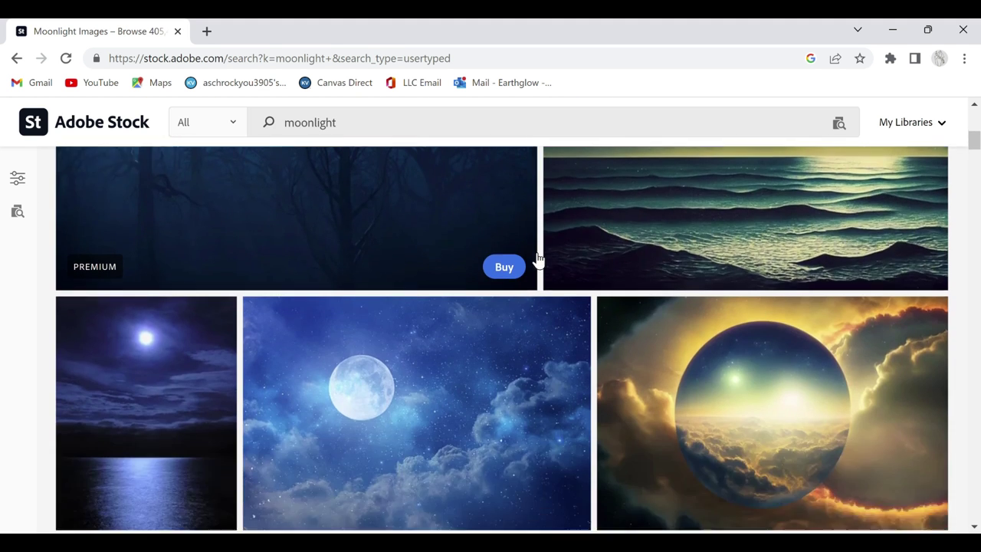
scroll(536, 259, down, 1)
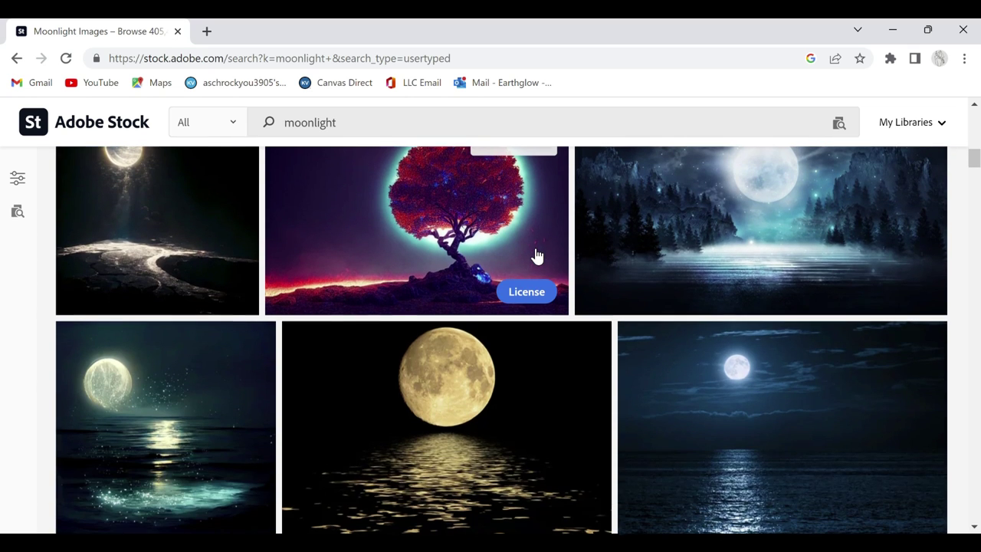
scroll(537, 256, down, 2)
scroll(538, 257, up, 3)
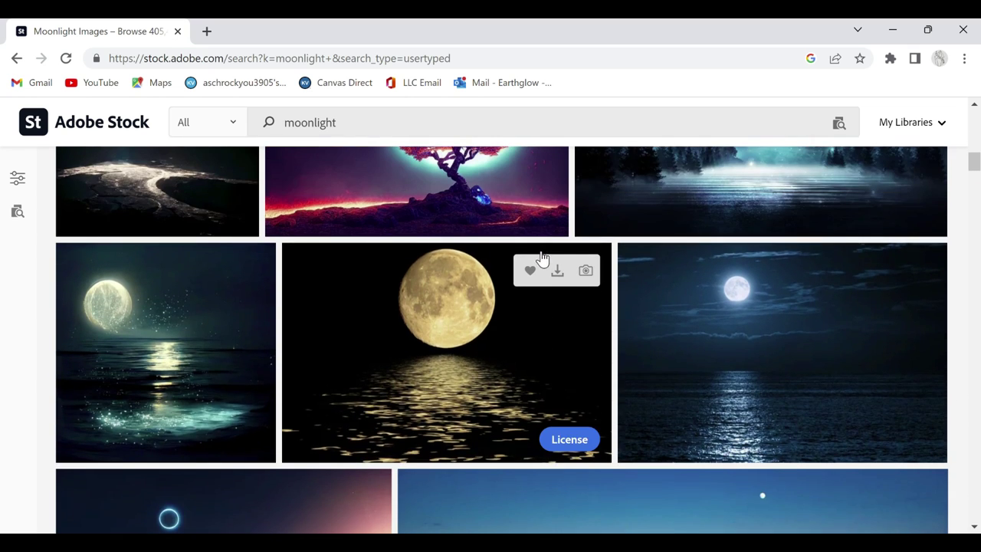
scroll(540, 257, up, 1)
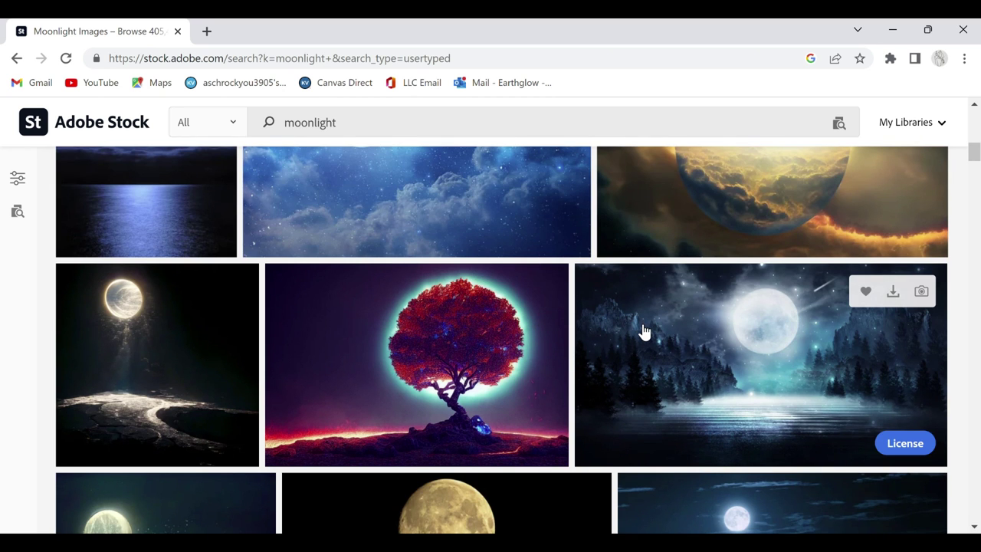
scroll(640, 330, down, 3)
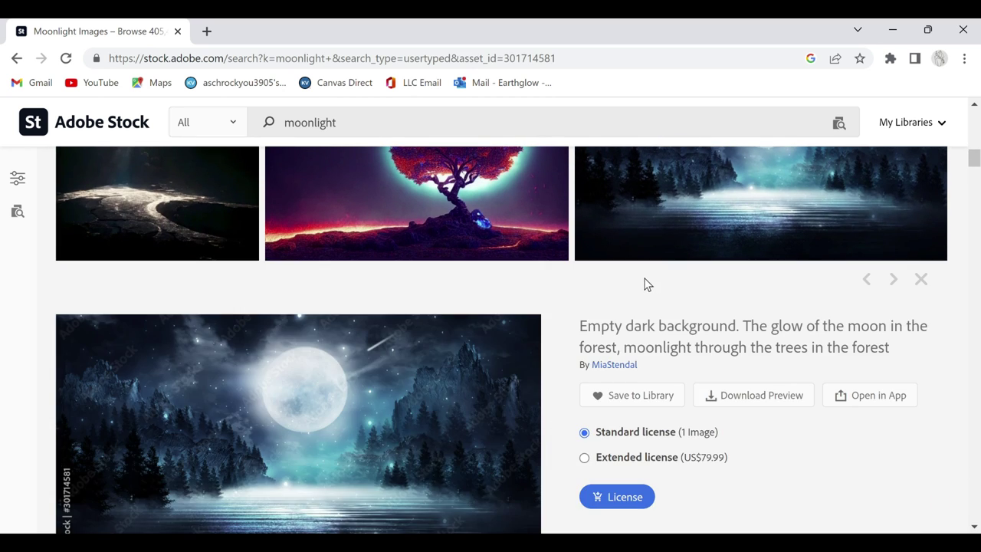
- License the moonlit forest image under the Standard license, download it, and open the downloaded JPEG
scroll(648, 285, up, 1)
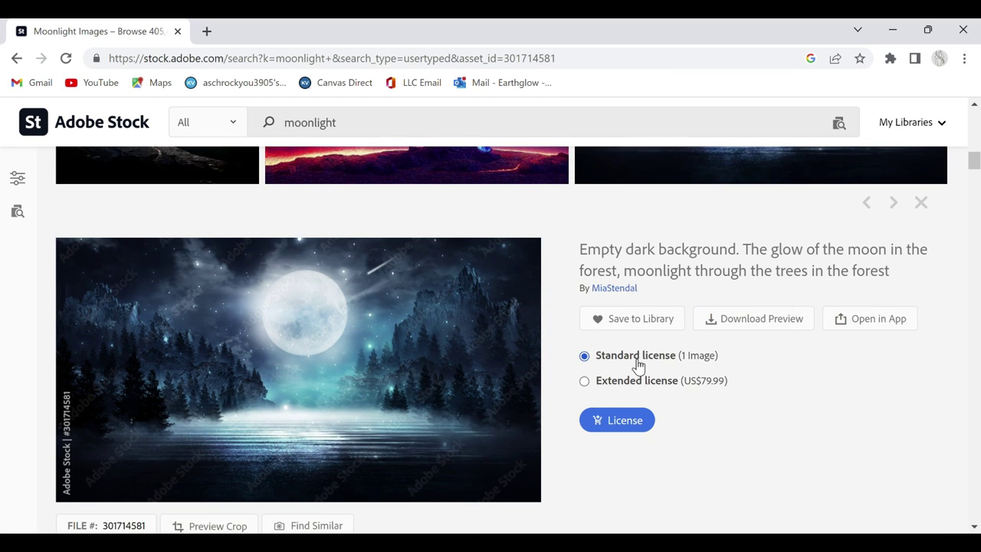
click(620, 423)
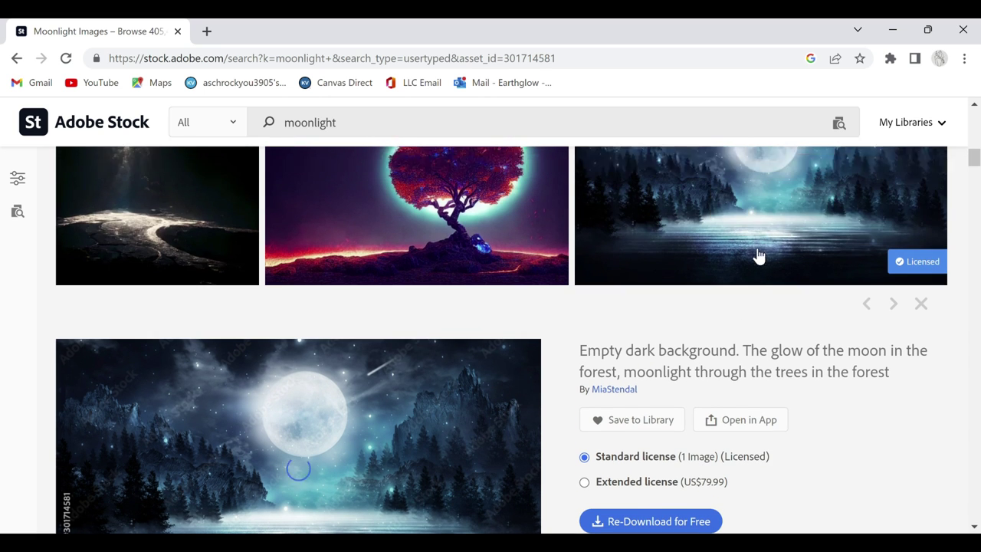
scroll(746, 338, down, 2)
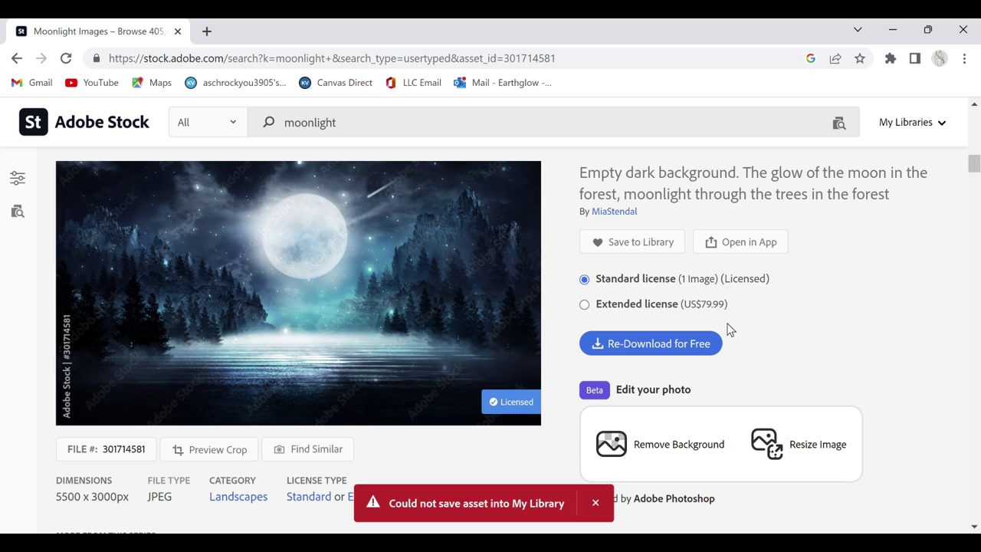
click(716, 338)
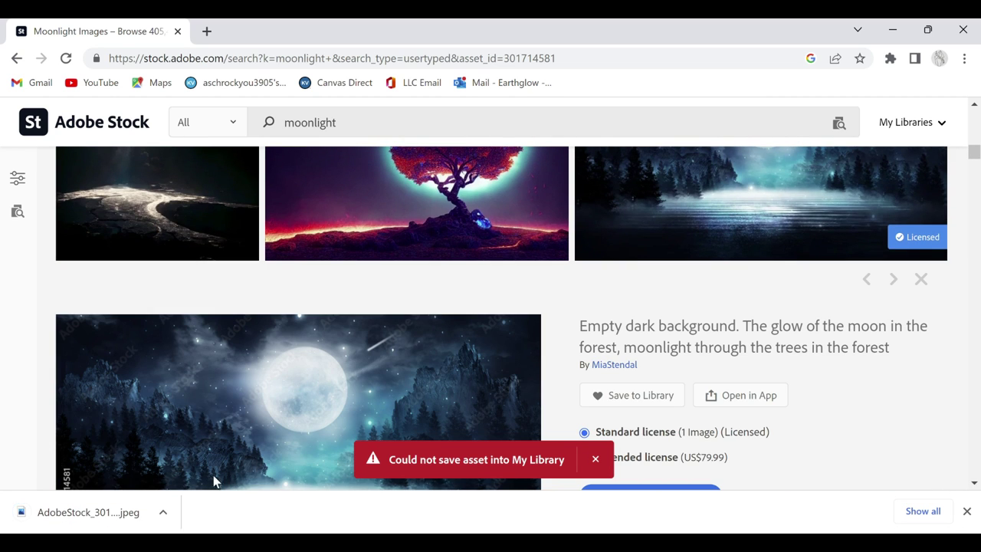
click(134, 515)
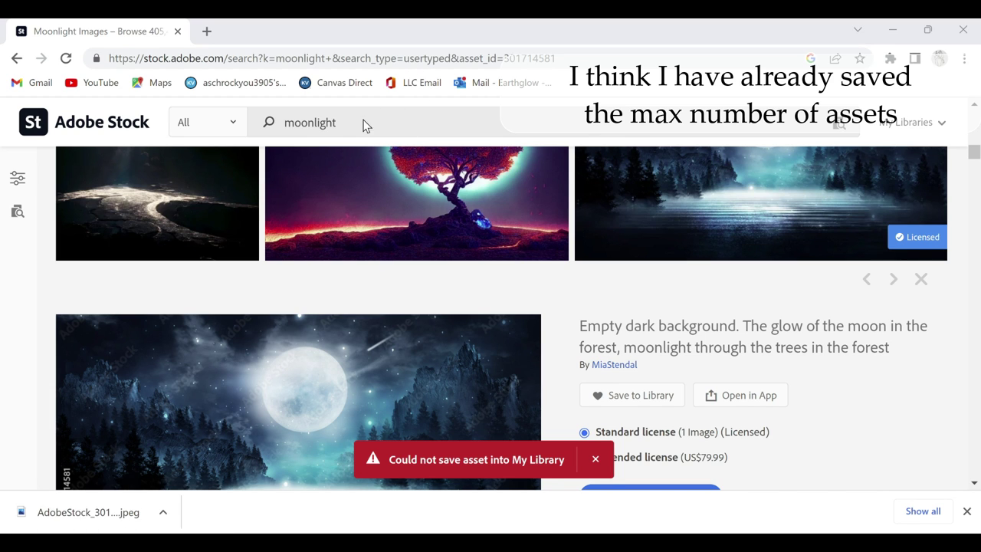
- Search Google for "onlinelabels" in a new browser tab and open the OnlineLabels website
click(207, 32)
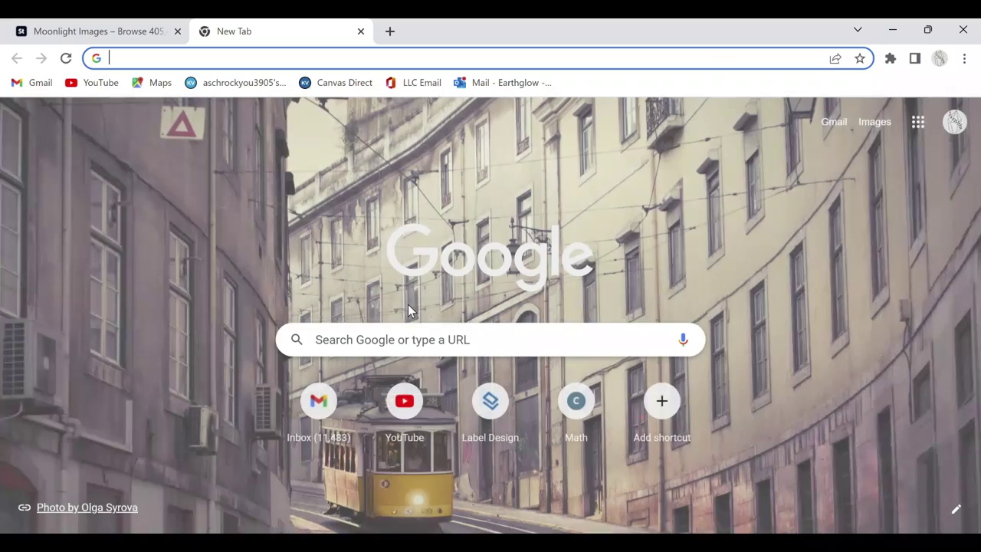
click(410, 340)
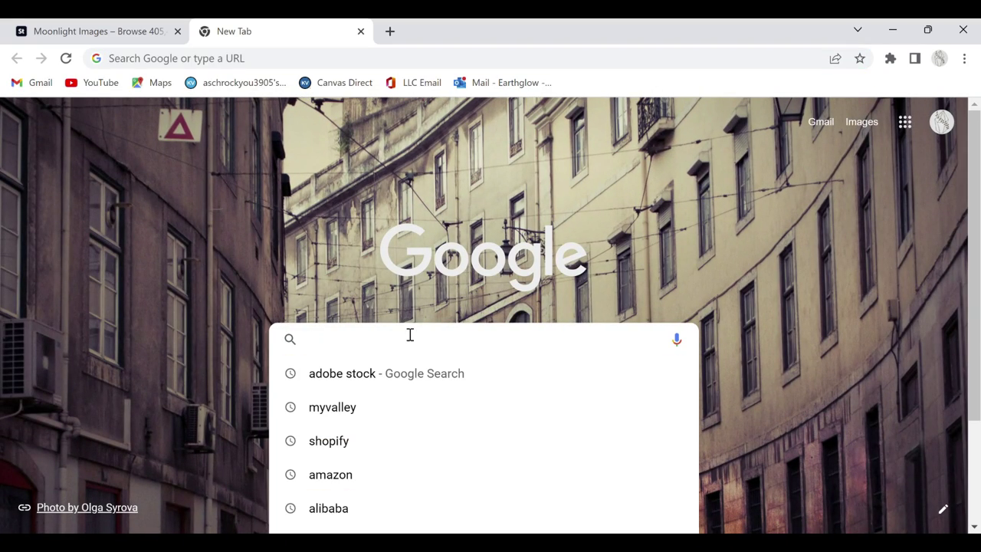
text(onlinelabels)
key(Return)
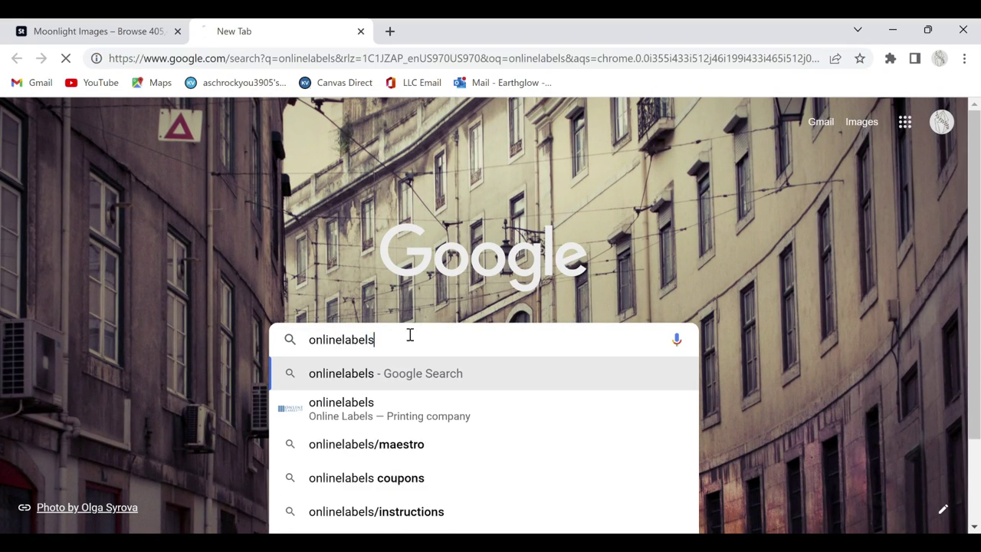
click(332, 274)
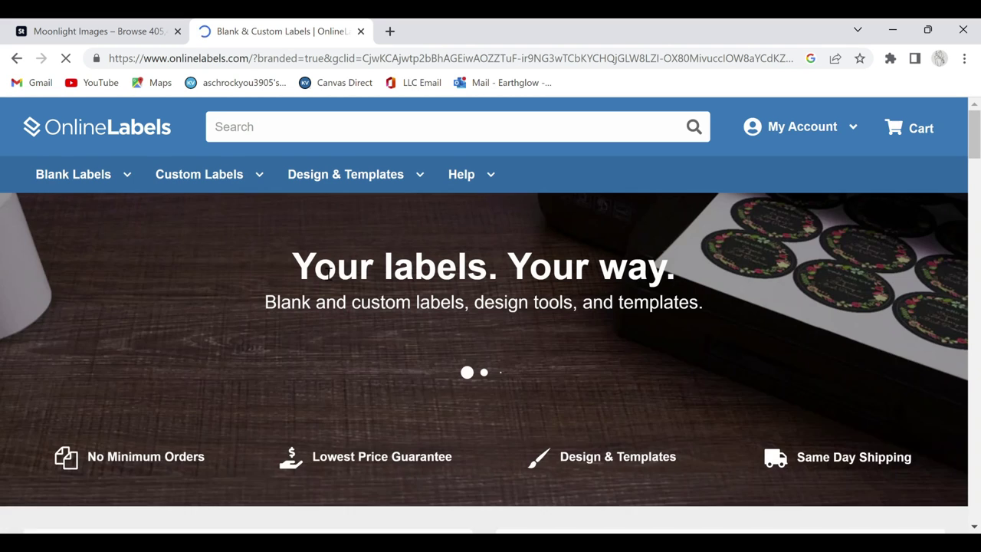
- Go to the OnlineLabels account page and launch Maestro Label Designer from there
mouse_move(751, 158)
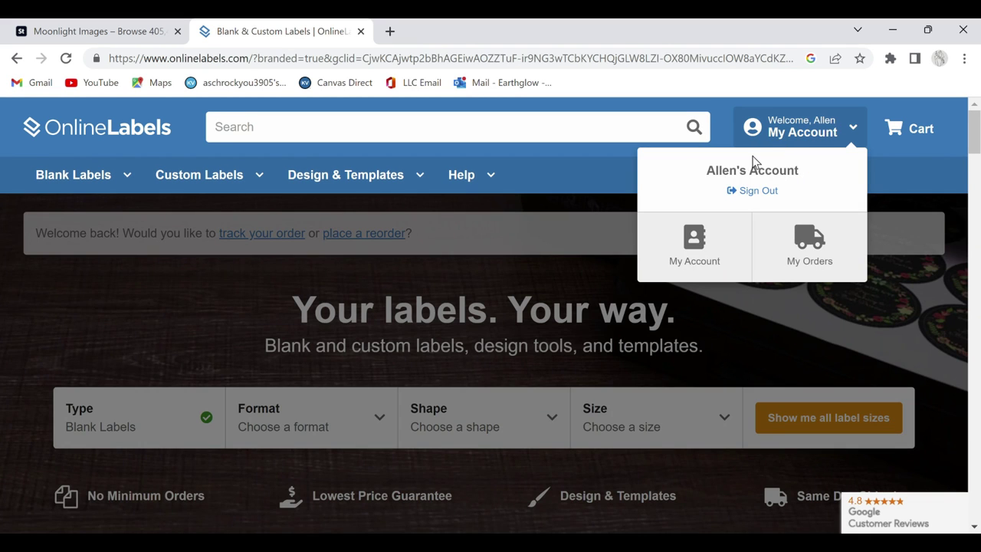
click(711, 241)
scroll(608, 309, down, 3)
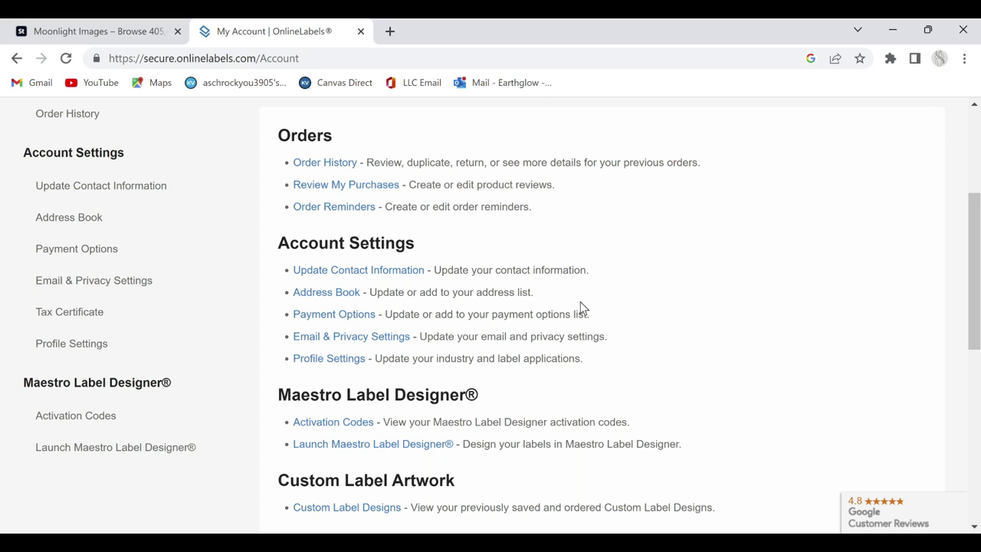
click(420, 447)
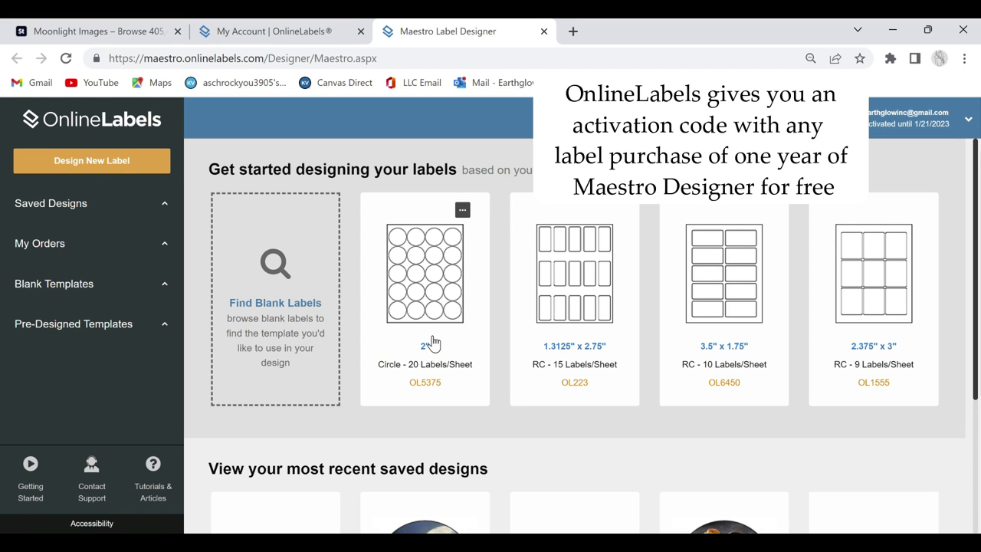
- Look through the full collection of saved label designs and its folders
scroll(431, 345, down, 3)
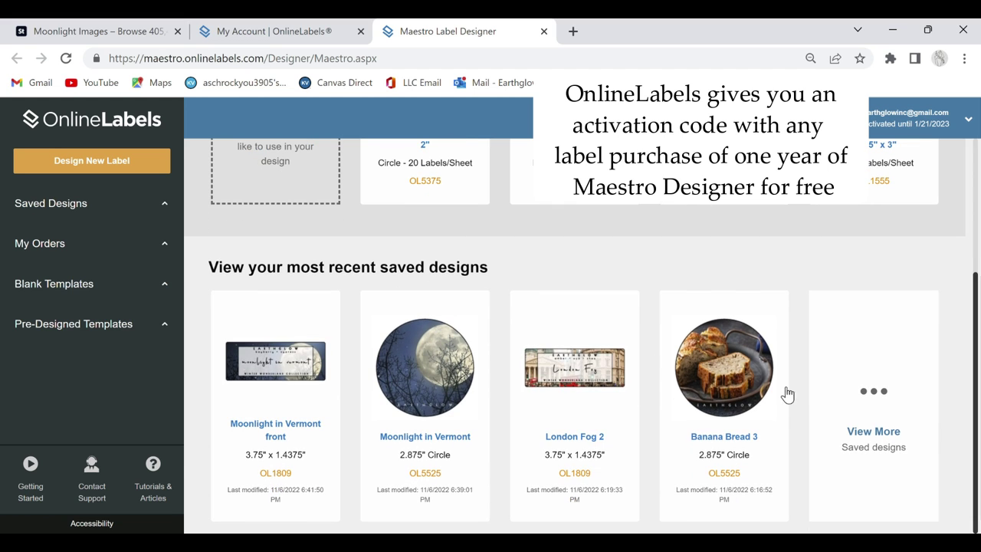
click(864, 388)
scroll(717, 351, down, 5)
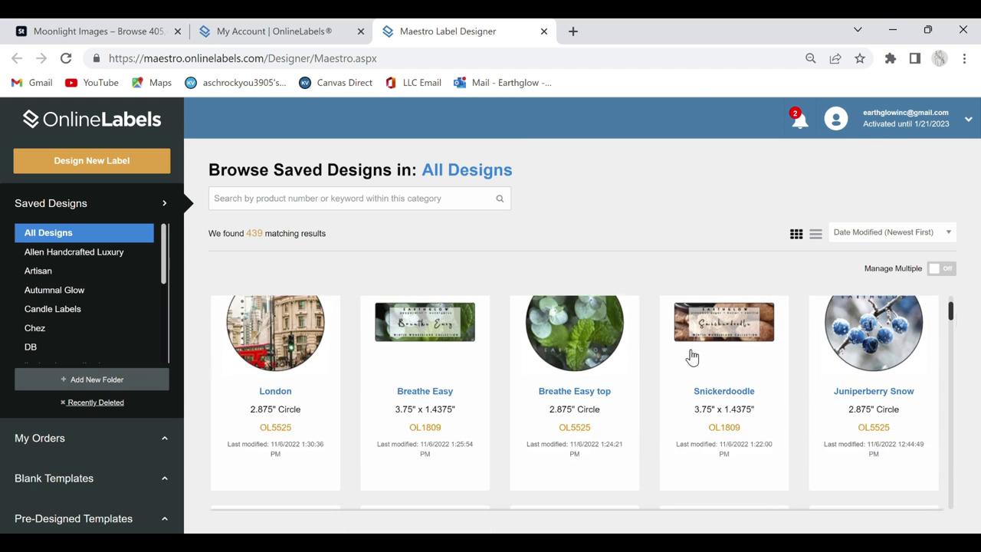
scroll(688, 355, up, 5)
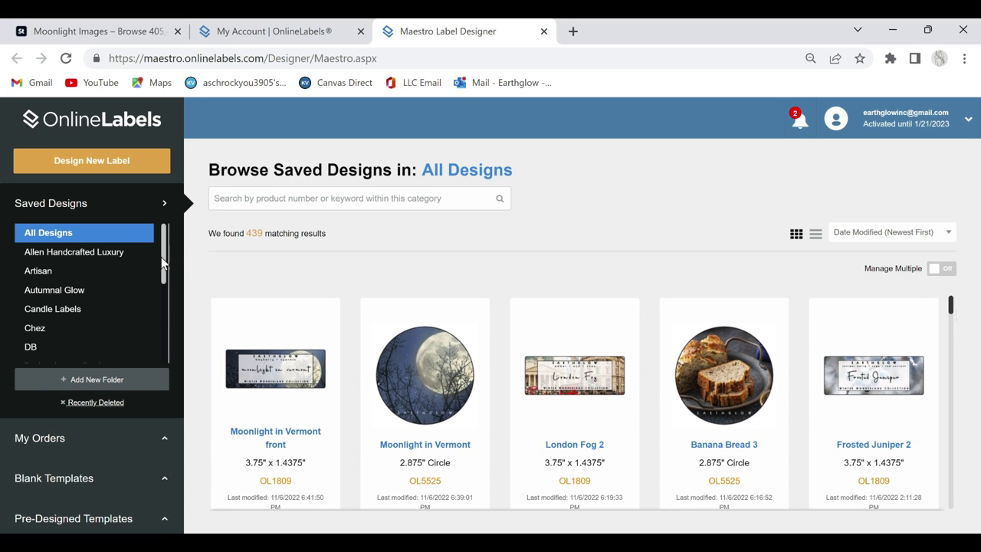
drag(164, 268, 180, 257)
- Start a new label from the blank 2.875" circle template OL5525, found by searching the blank templates for 2.875
click(138, 169)
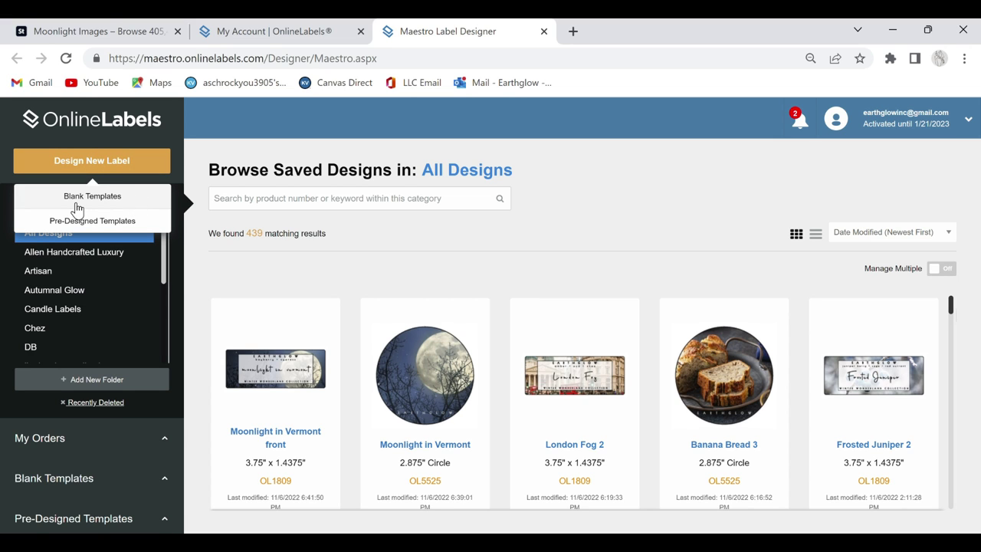
click(77, 208)
click(126, 174)
click(115, 203)
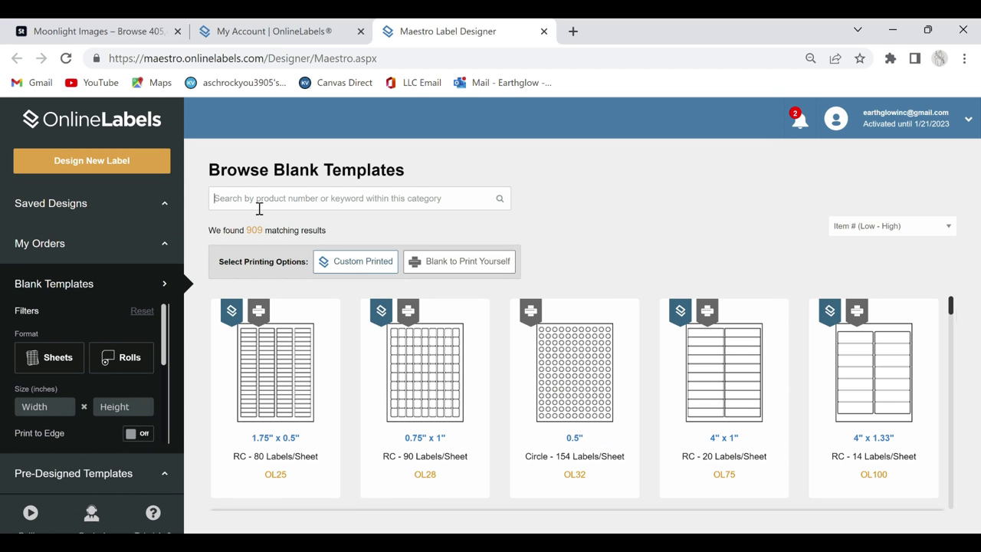
text(2.8)
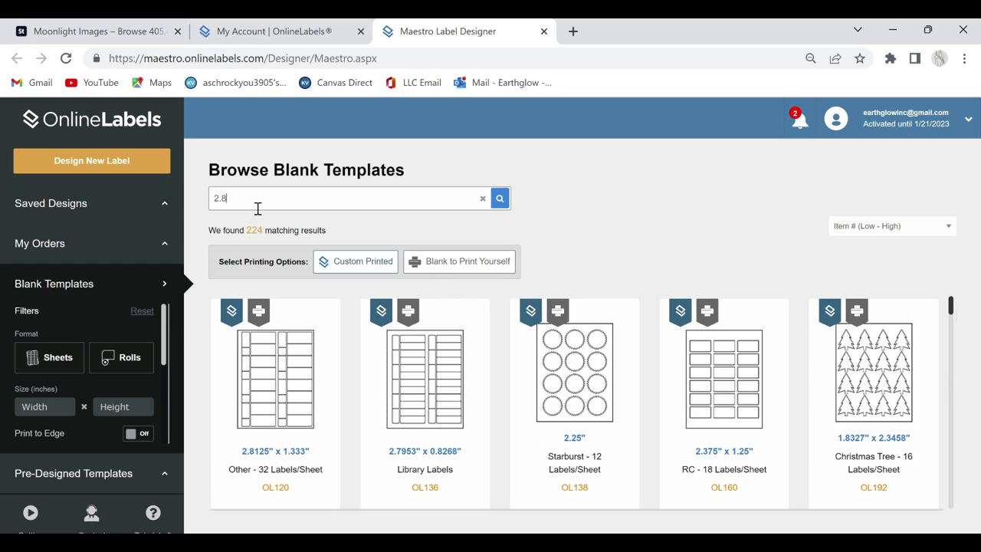
text(75)
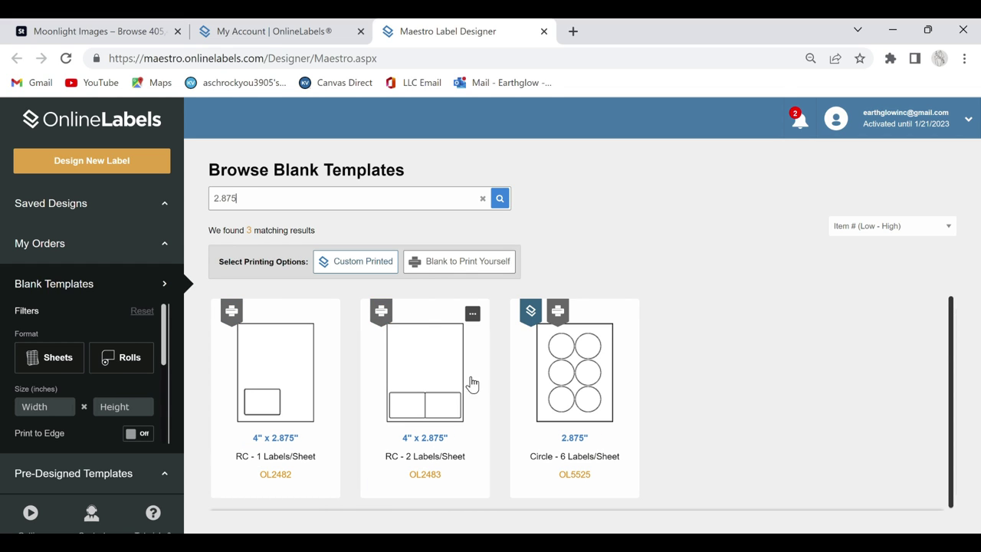
click(548, 401)
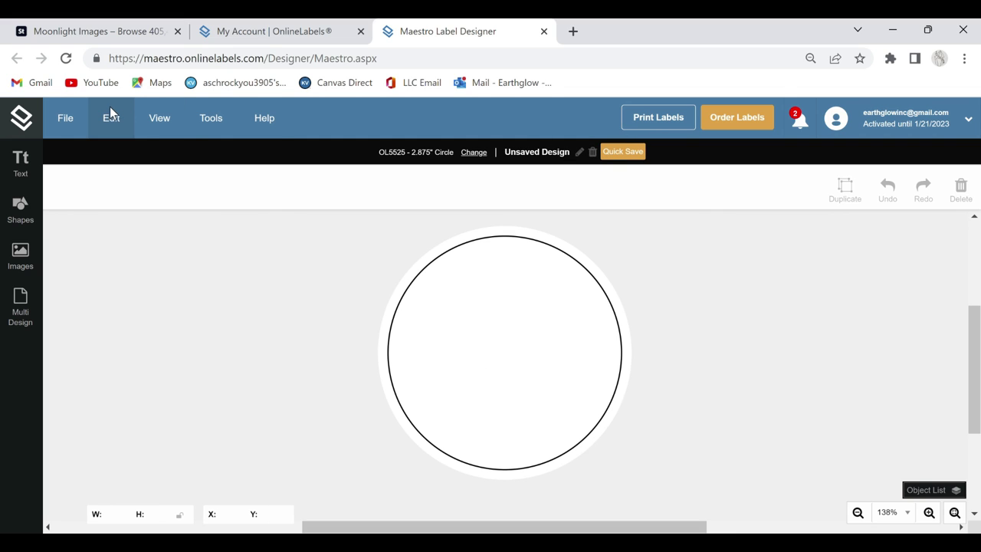
- Upload the licensed moonlit lake image from the computer to the Uploaded Images folder
click(110, 115)
click(69, 120)
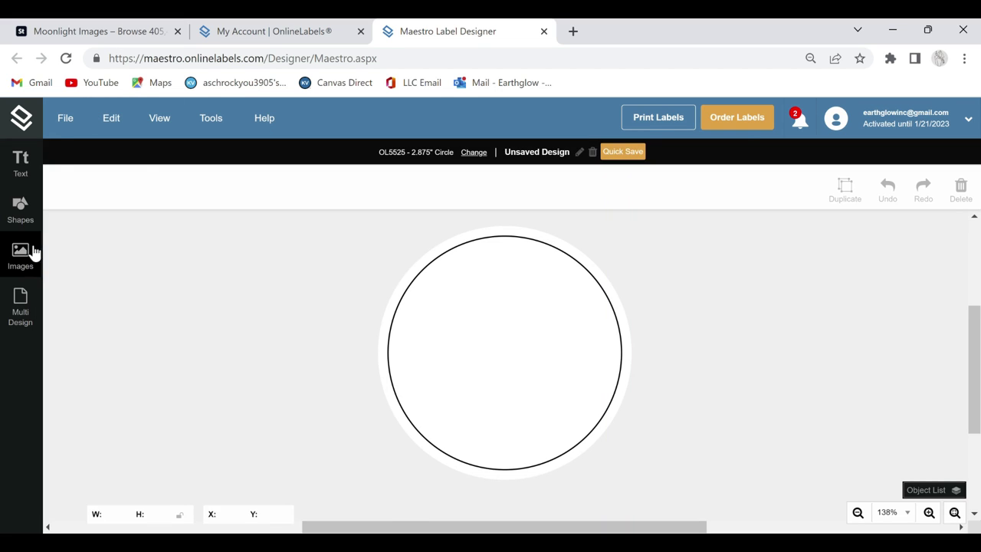
click(21, 253)
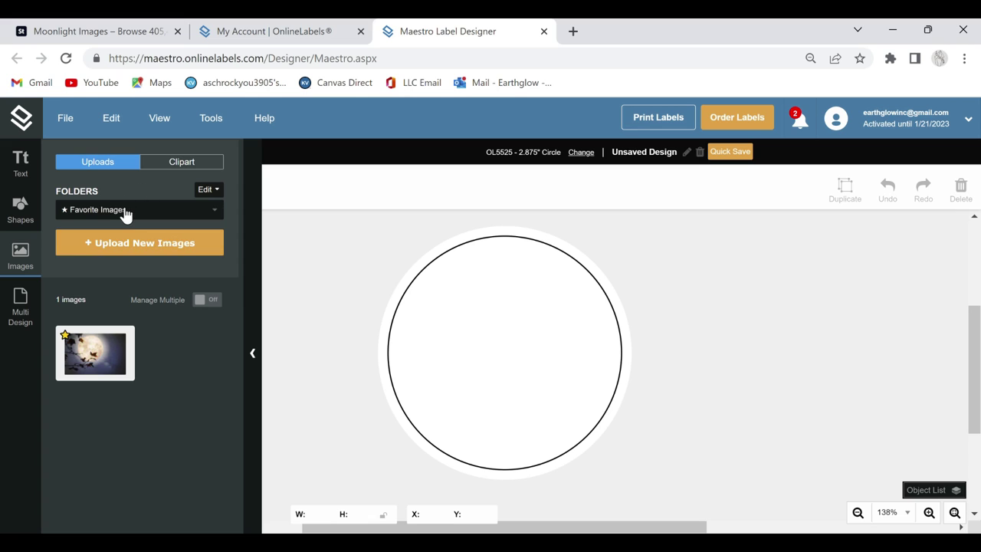
click(106, 238)
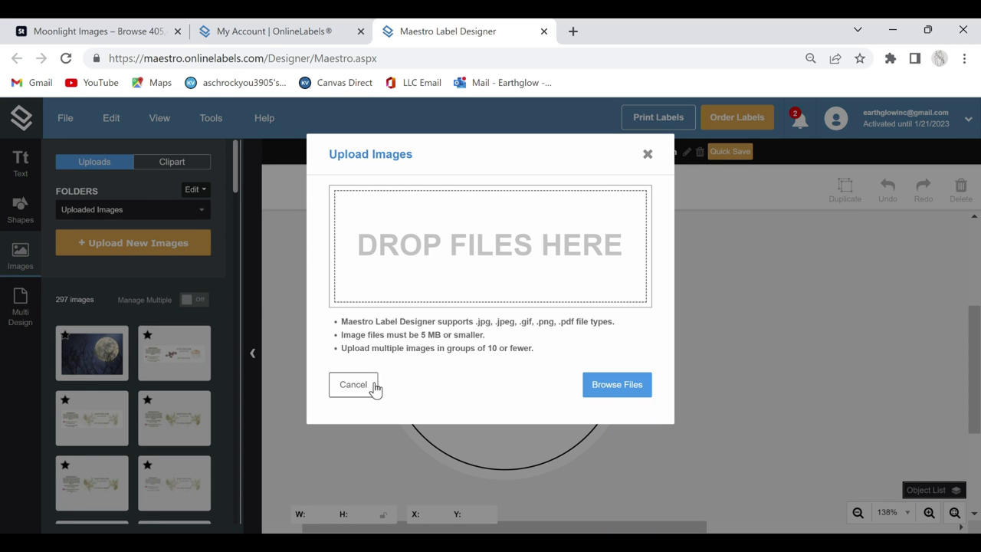
click(619, 391)
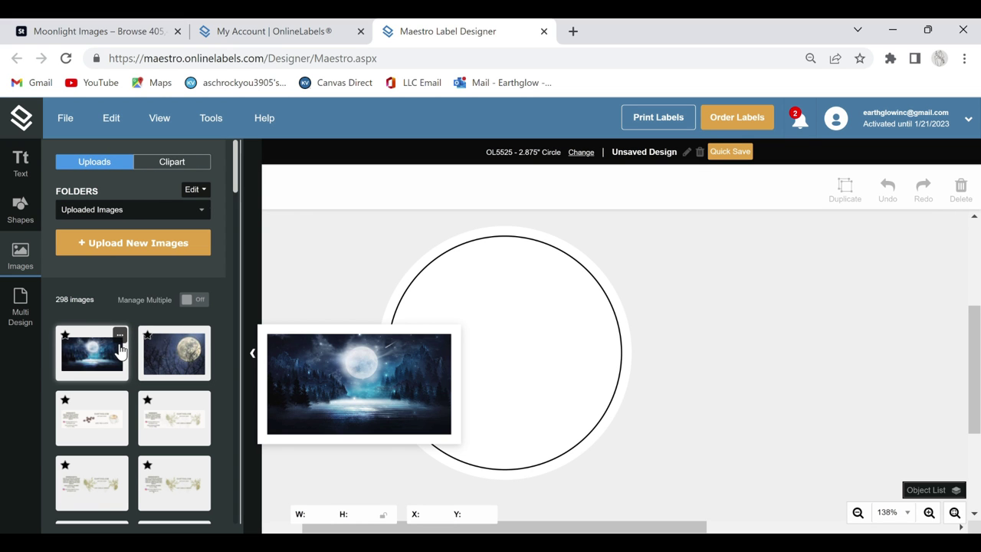
- Add the moonlit lake image to the label and enlarge it to about 5.73 by 3.13, covering the whole circle with the moon inside
click(121, 351)
drag(469, 352, 432, 327)
drag(639, 376, 771, 492)
drag(770, 422, 719, 427)
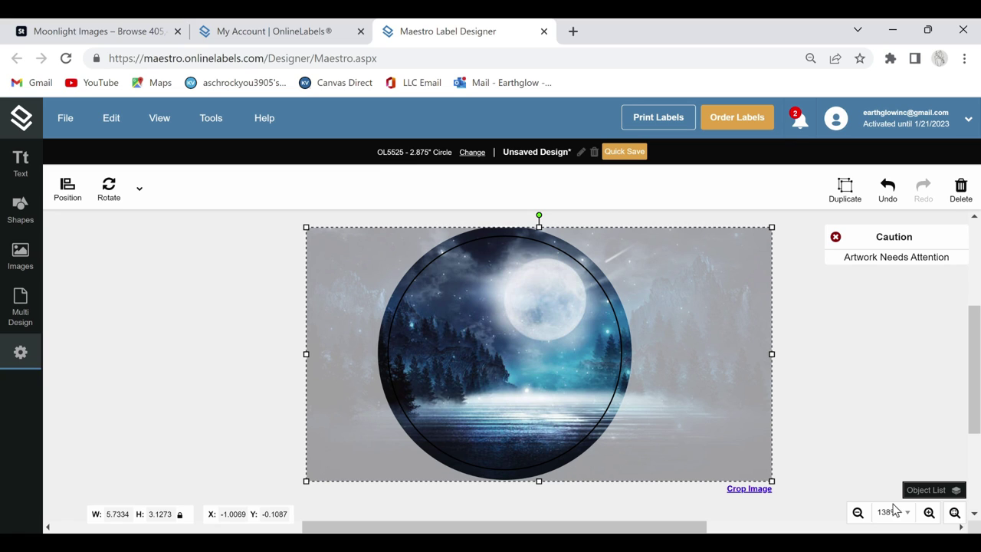
- Lock the background image through the object list so it cannot be moved
click(927, 494)
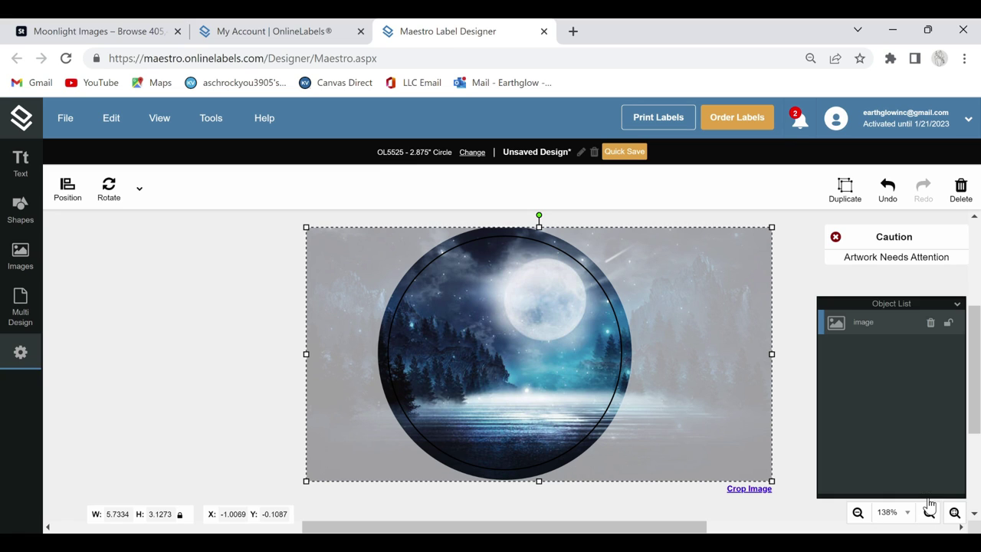
click(953, 325)
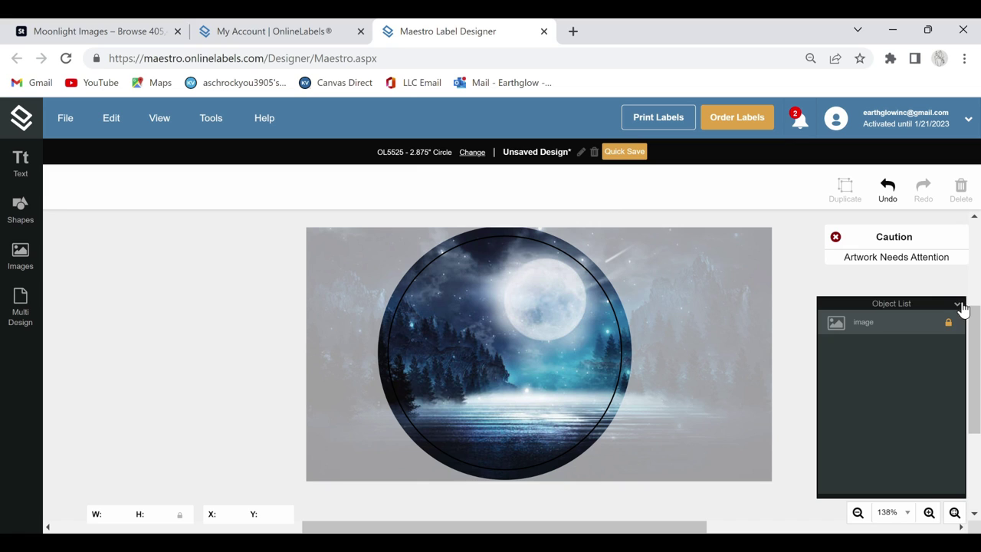
click(957, 304)
- Save the design to All Designs under the name "Moonlight Candle Top Label"
click(620, 153)
text(Moonlight Candle Top Label)
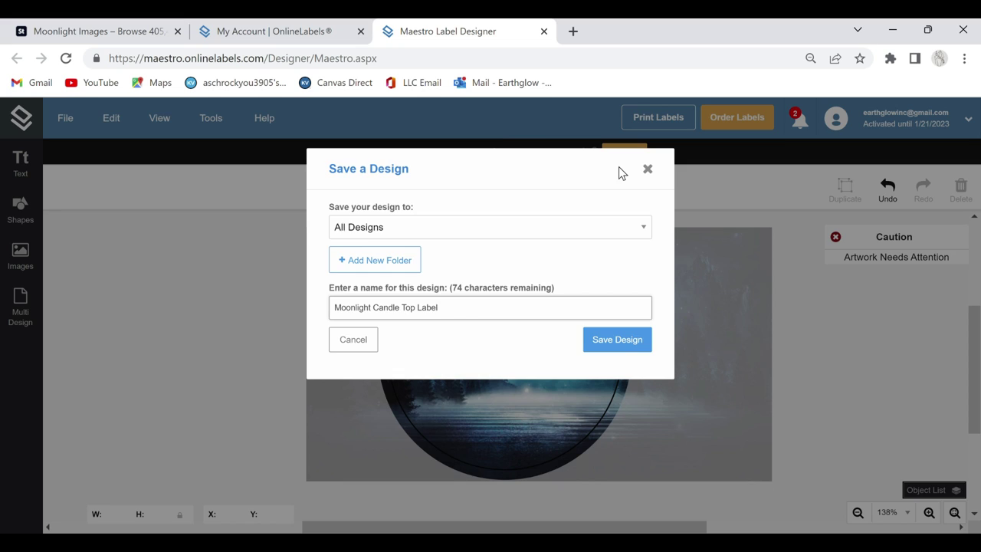
key(Return)
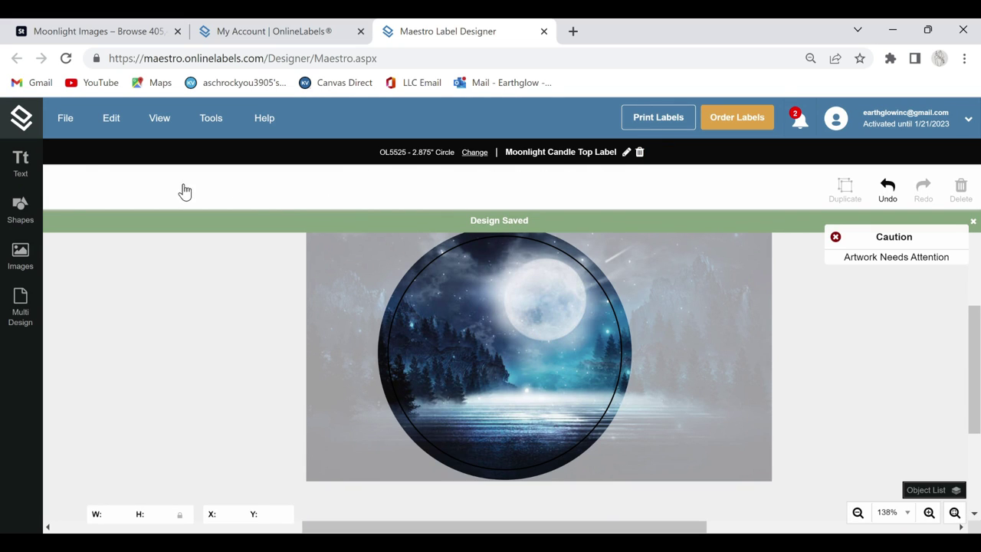
- Add the text "EARTHGLOW" to the label in the Open Sans font
click(21, 163)
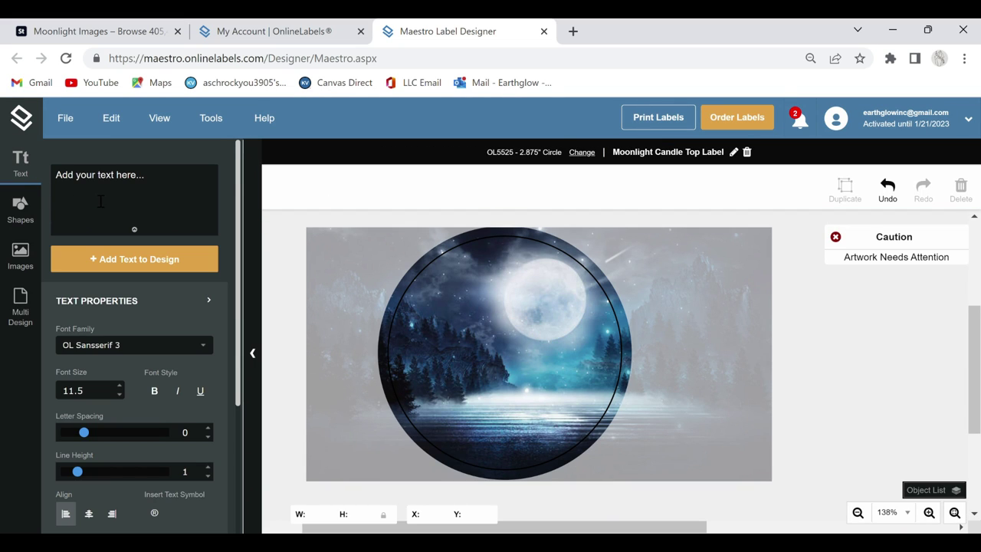
click(99, 200)
text(EARTHGLOW)
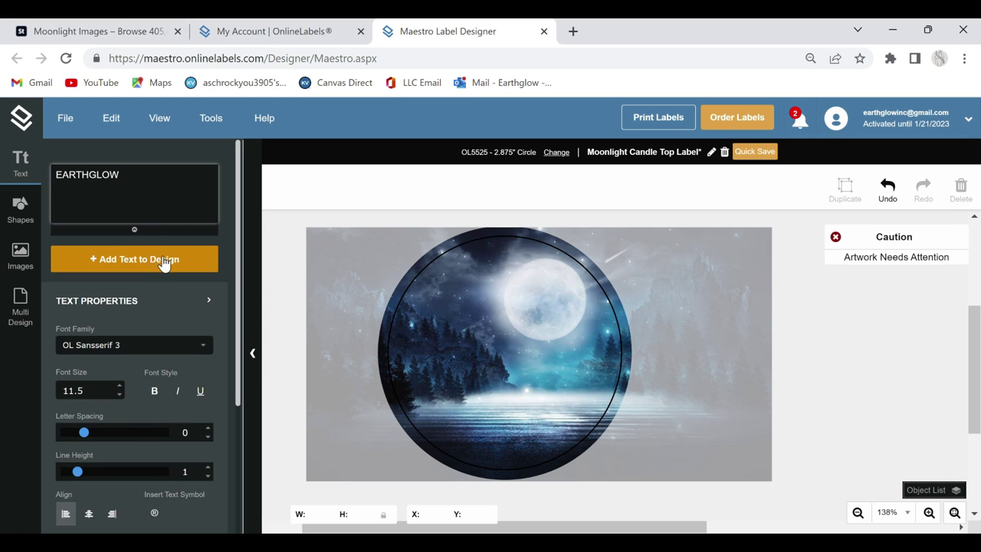
click(184, 354)
scroll(161, 451, down, 1)
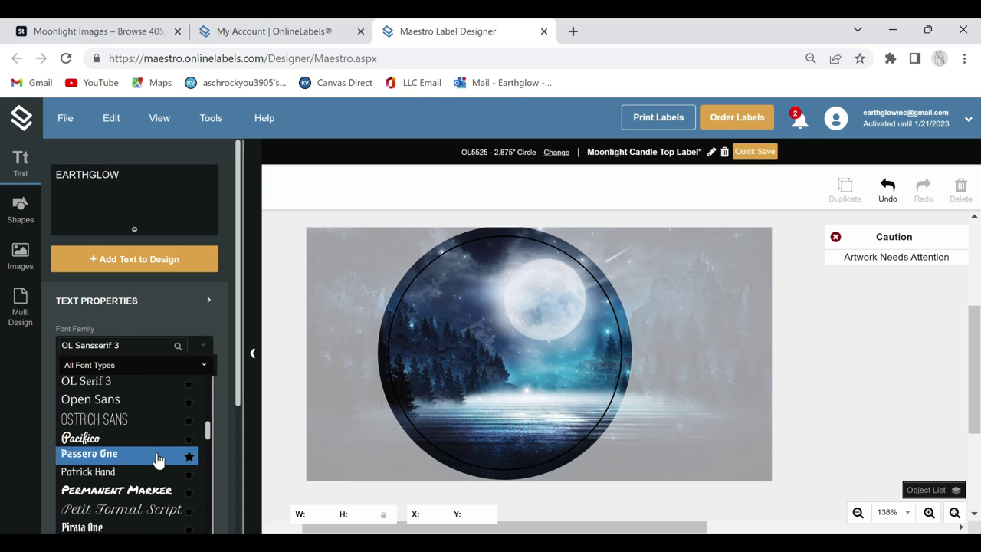
click(154, 404)
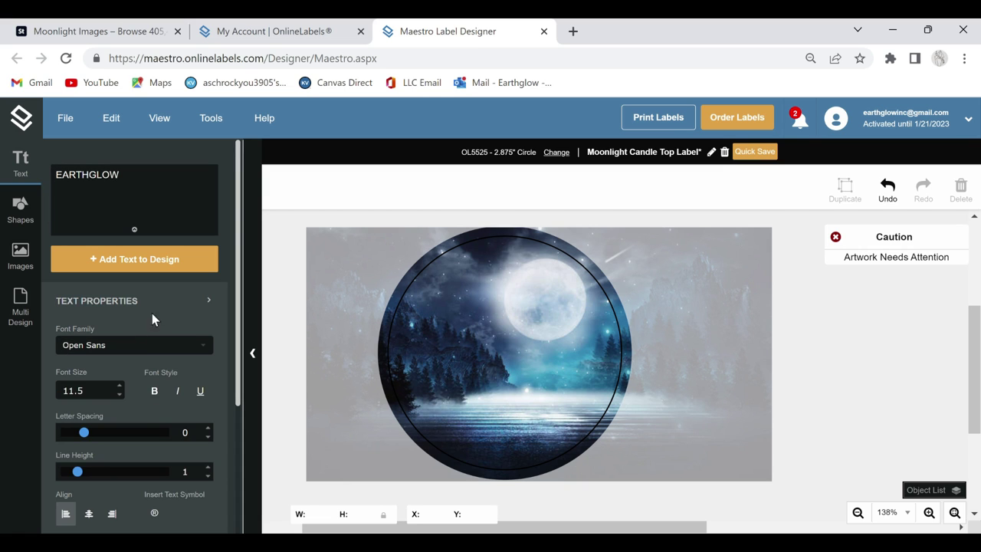
click(137, 259)
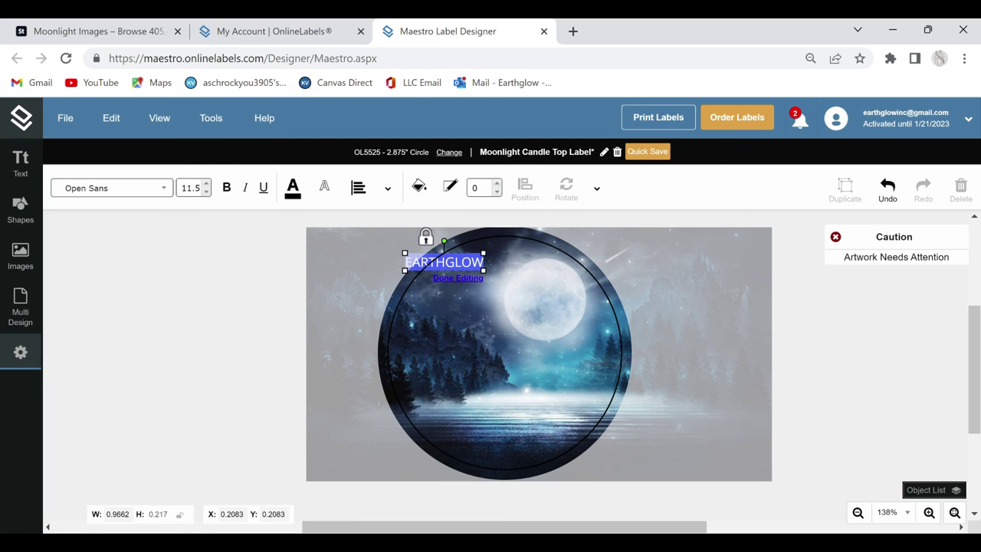
- Increase the font size of the EARTHGLOW text to 14
click(206, 184)
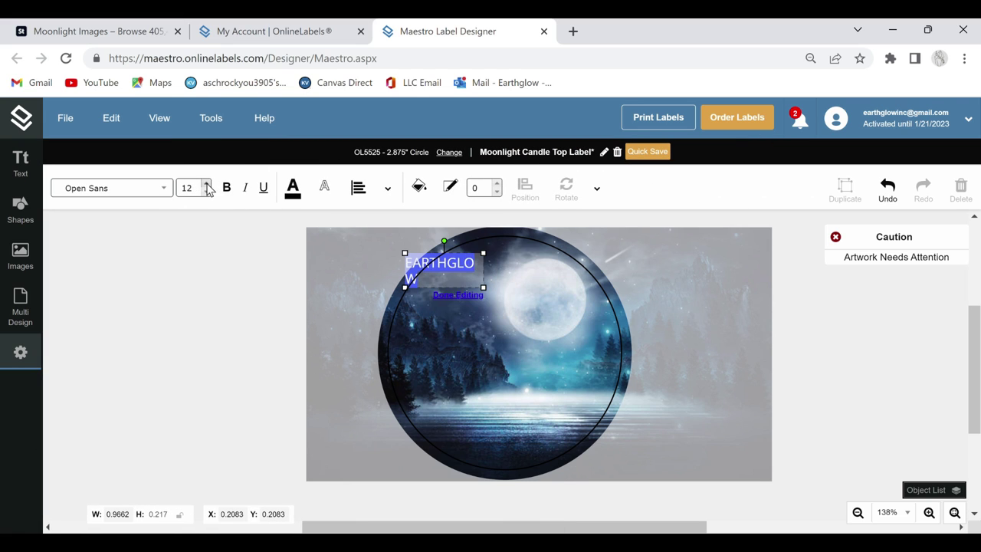
click(206, 184)
click(206, 184)
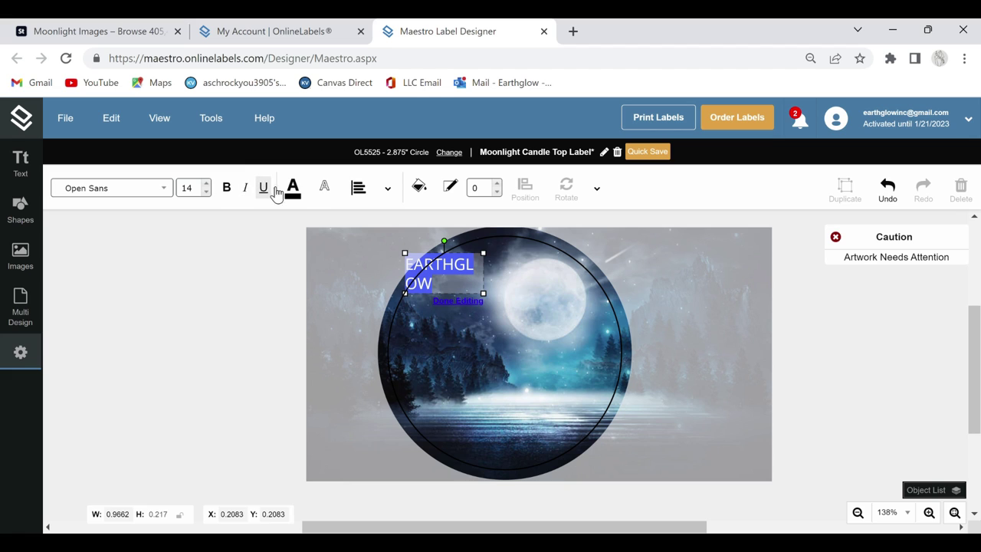
- Turn on a font stroke for the EARTHGLOW text and set both stroke and font color to light gray EEEEEE
mouse_move(360, 198)
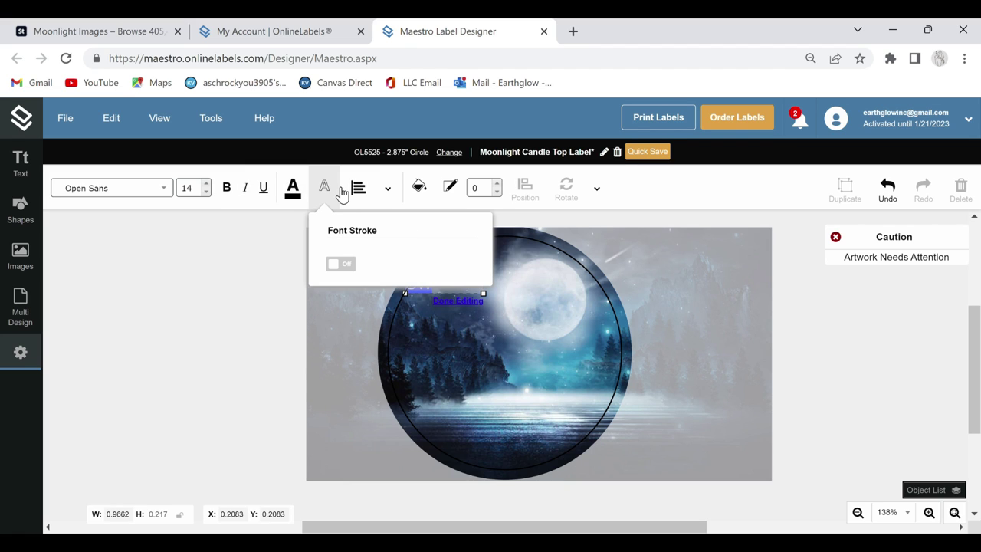
click(341, 265)
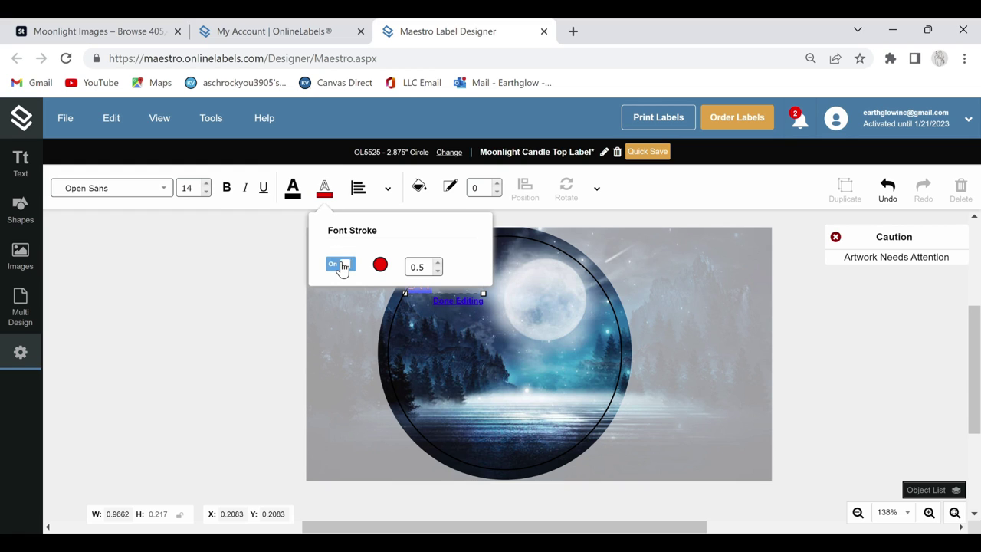
click(381, 265)
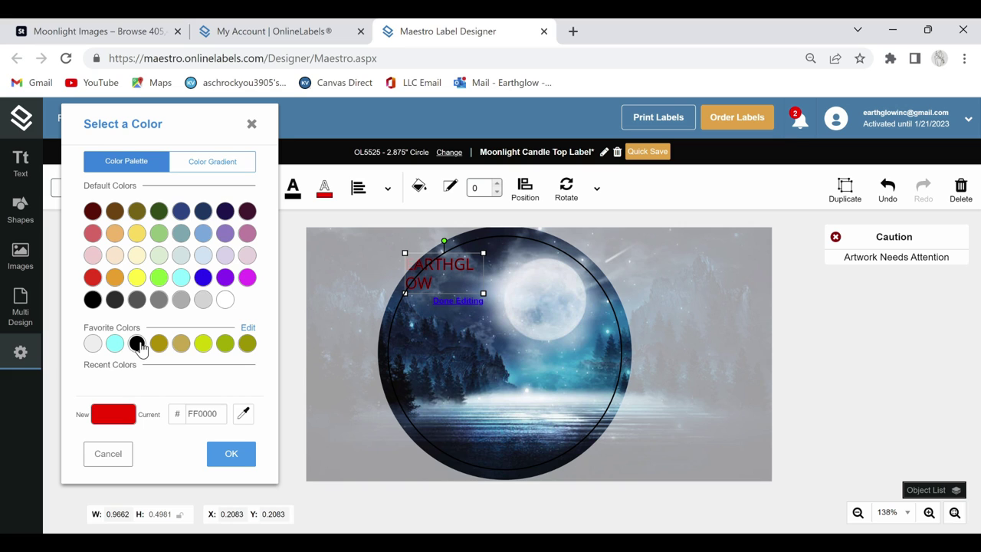
click(98, 346)
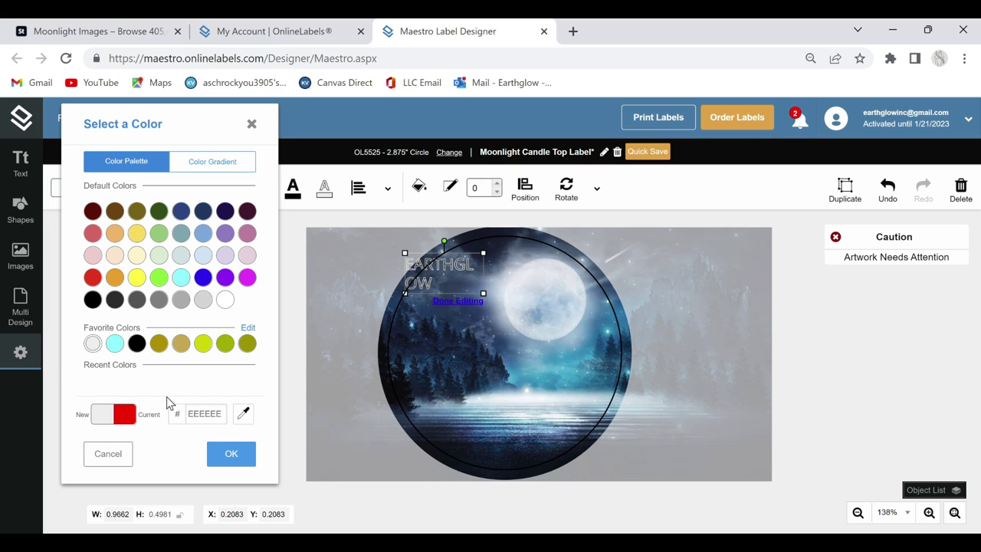
click(230, 453)
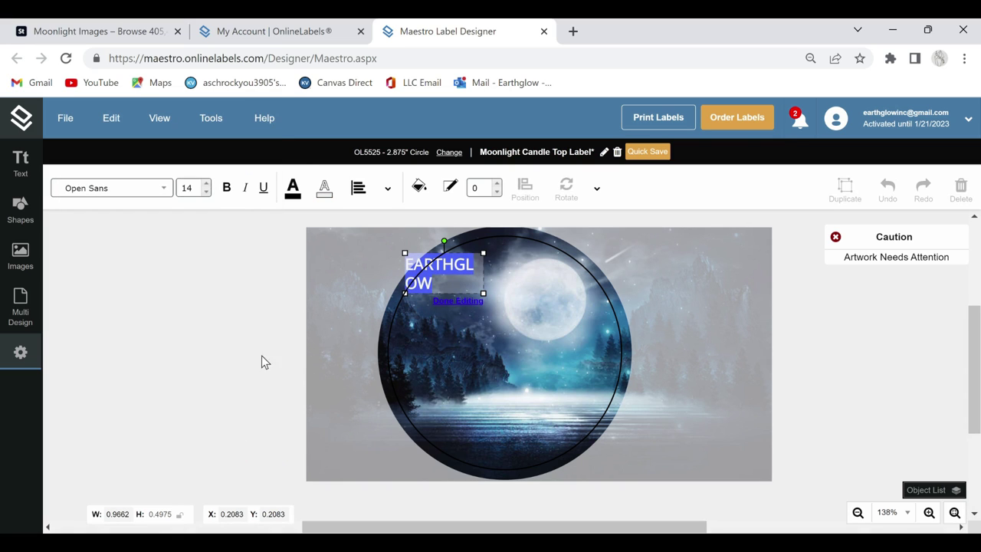
click(292, 189)
click(95, 344)
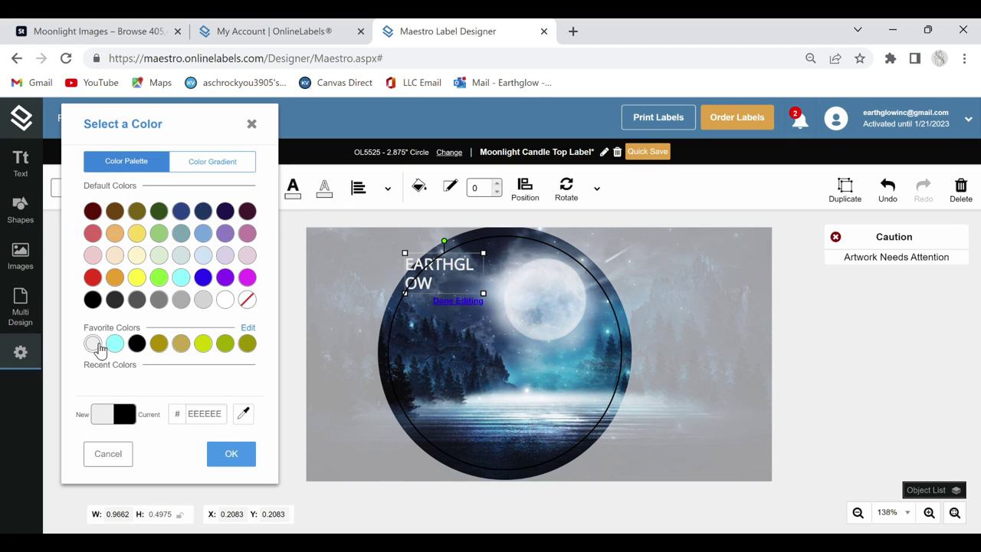
click(218, 454)
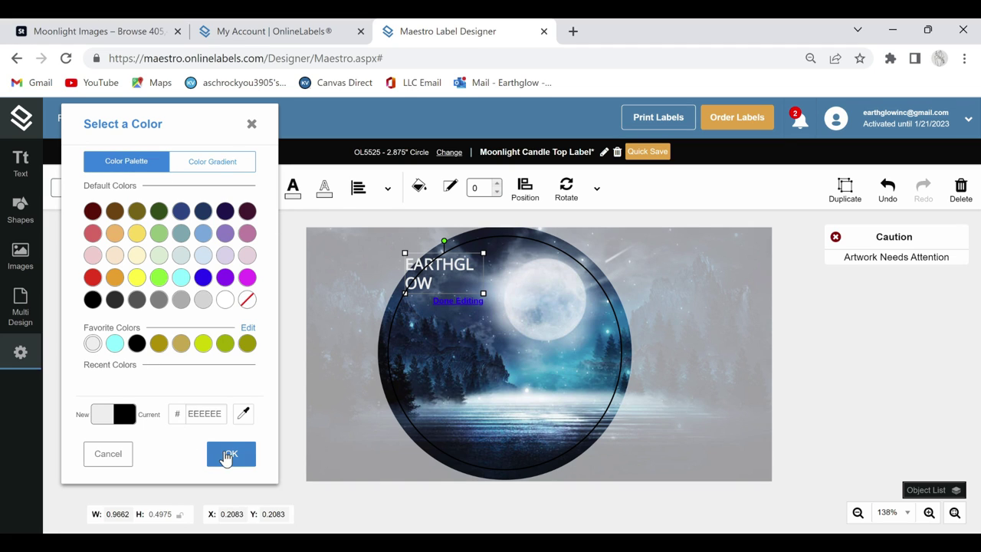
- Widen the EARTHGLOW text box to about 1.41 so the word fits on one line, and move it over the water near the circle's lower edge
drag(484, 294, 532, 299)
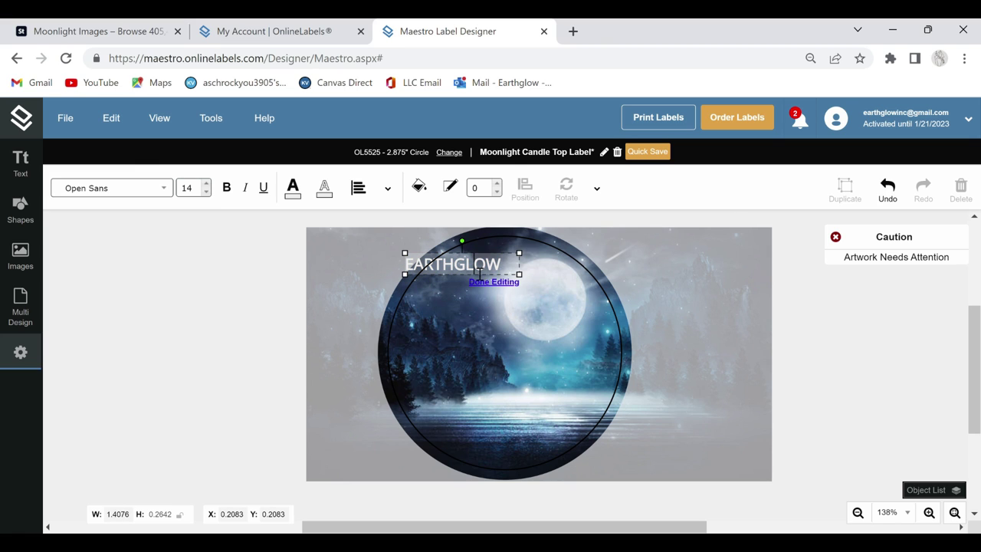
click(487, 281)
drag(475, 345, 481, 305)
drag(480, 344, 495, 447)
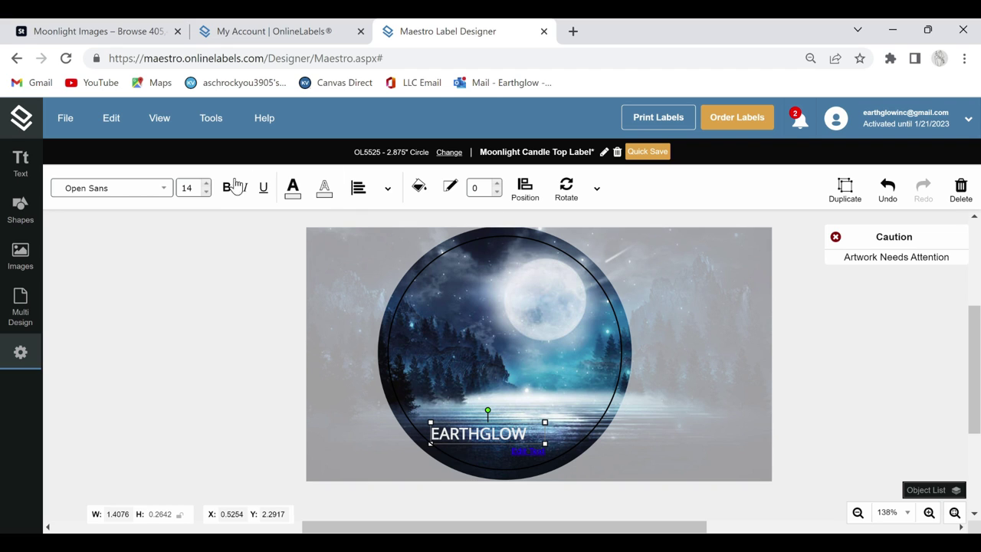
- Change the font of the EARTHGLOW text to Roboto
click(153, 190)
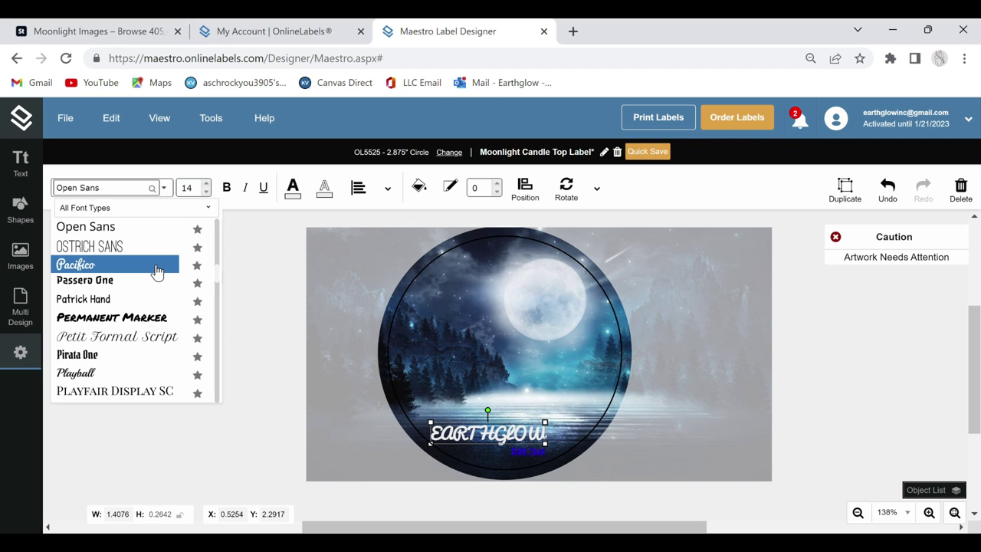
scroll(151, 282, down, 1)
scroll(150, 289, down, 3)
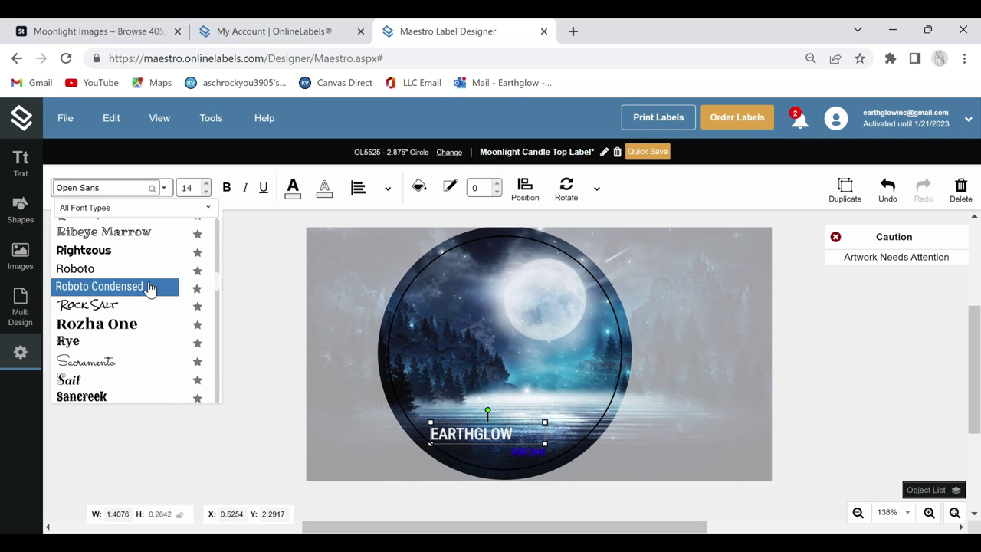
click(135, 270)
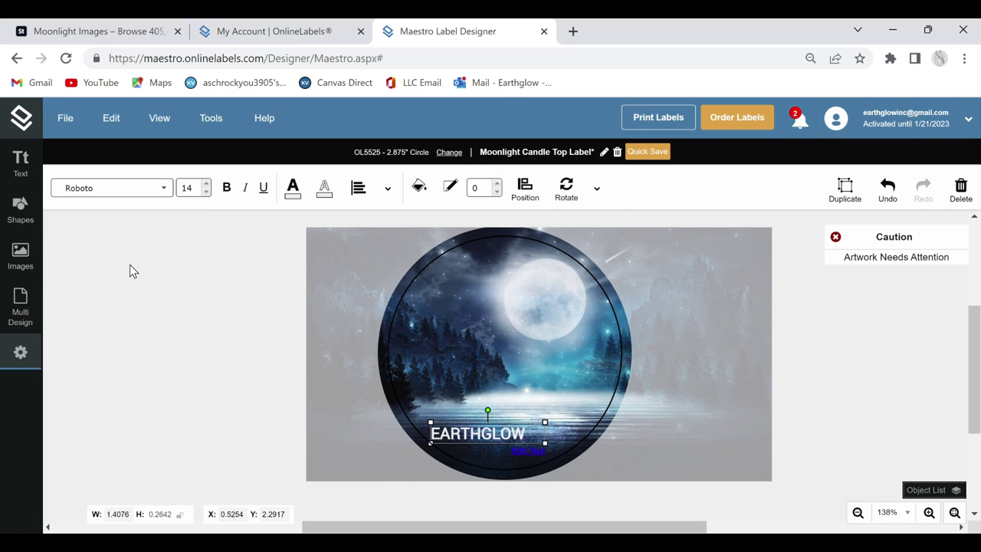
- Increase the letter spacing of the EARTHGLOW text to spread its letters clearly apart
click(363, 196)
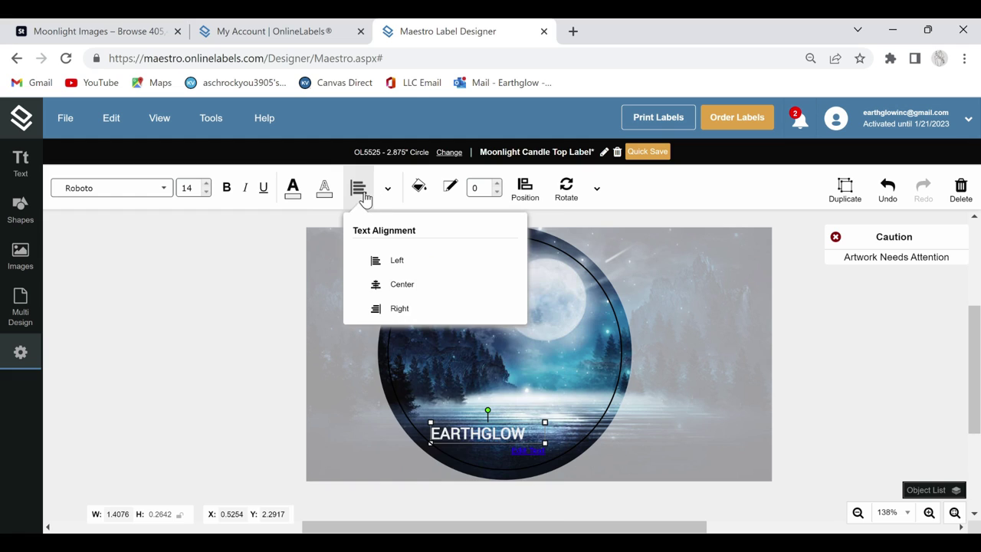
click(387, 189)
drag(418, 517, 449, 513)
click(642, 485)
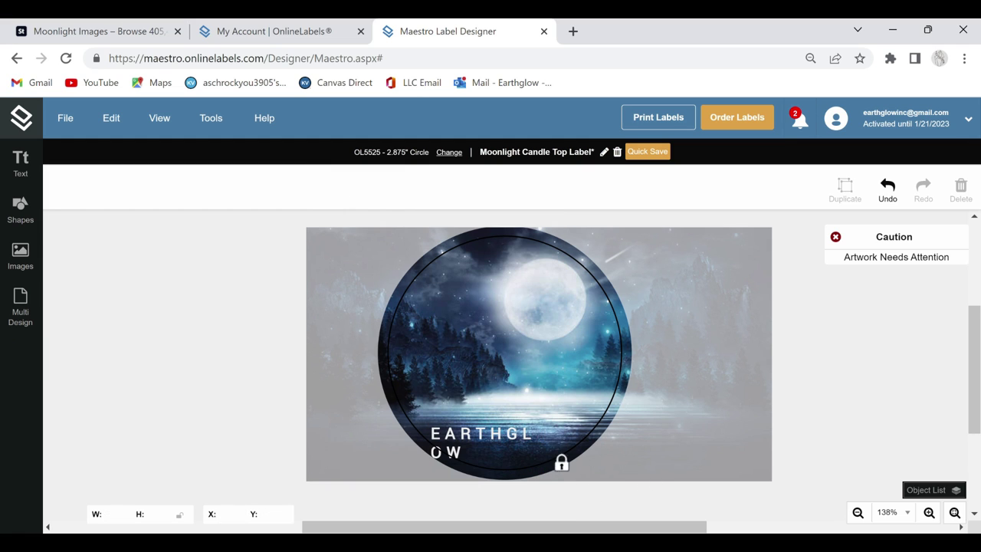
- Widen the EARTHGLOW text box to about 1.69 to fit one line and shift it to the horizontal middle of the circle
click(527, 446)
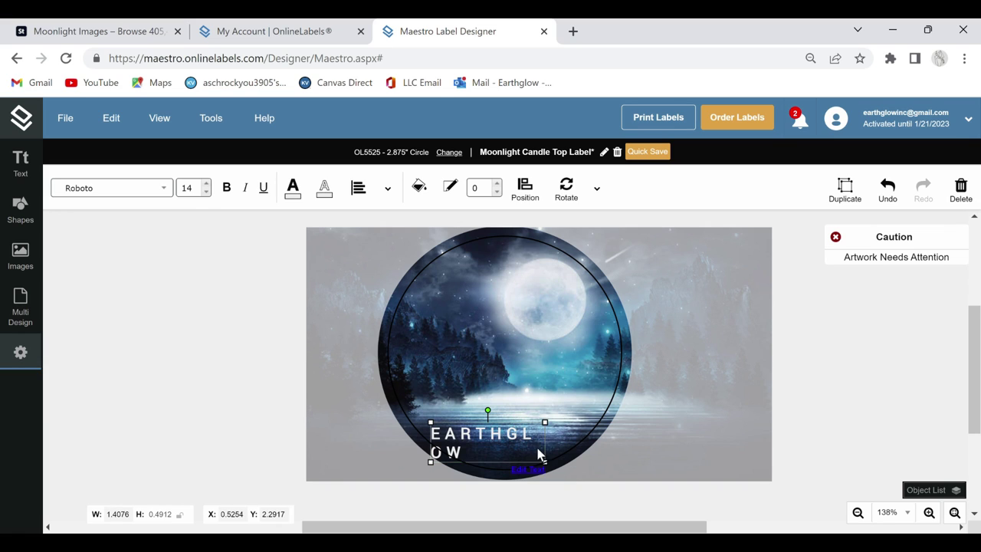
drag(546, 441, 567, 428)
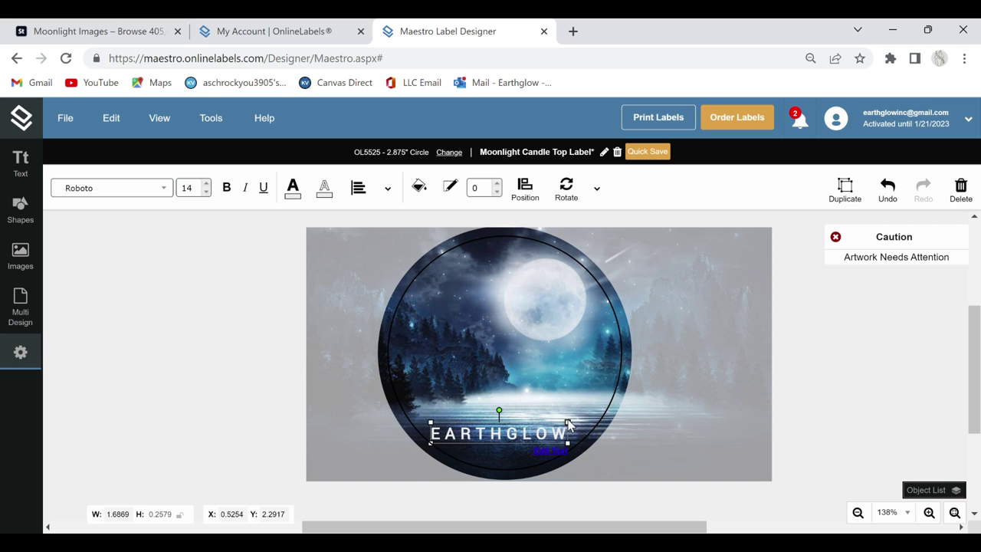
drag(525, 437, 516, 443)
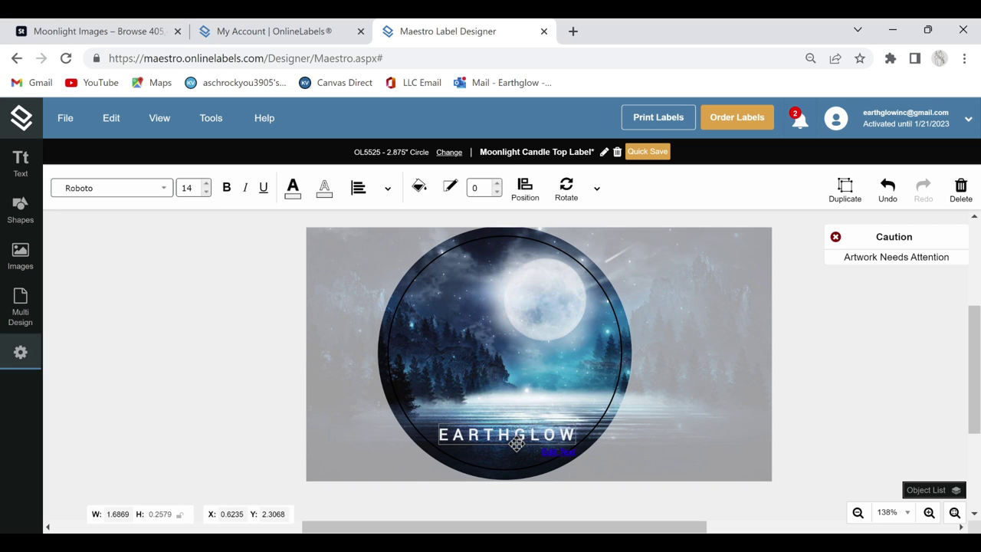
- Center-align the EARTHGLOW text within its box and save the design
click(356, 184)
click(386, 284)
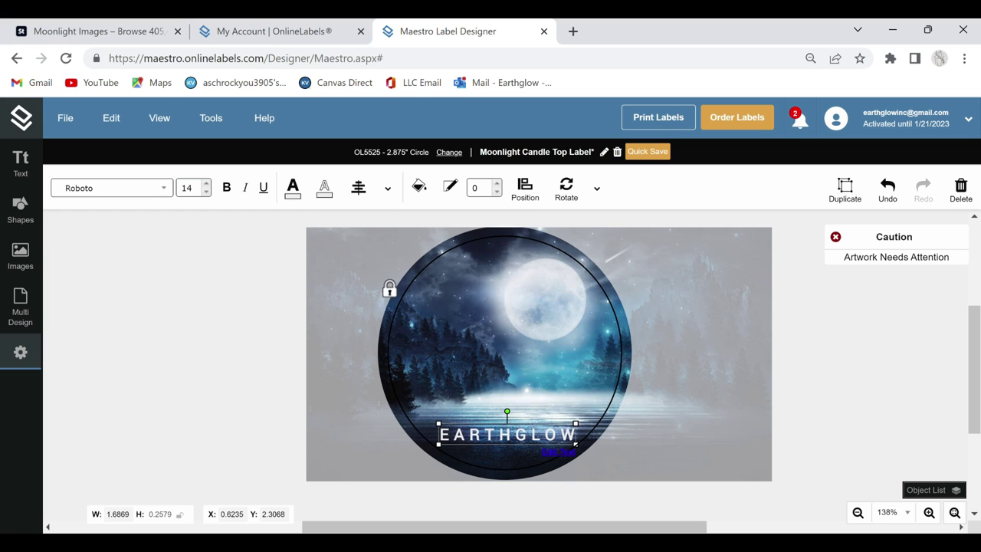
click(648, 151)
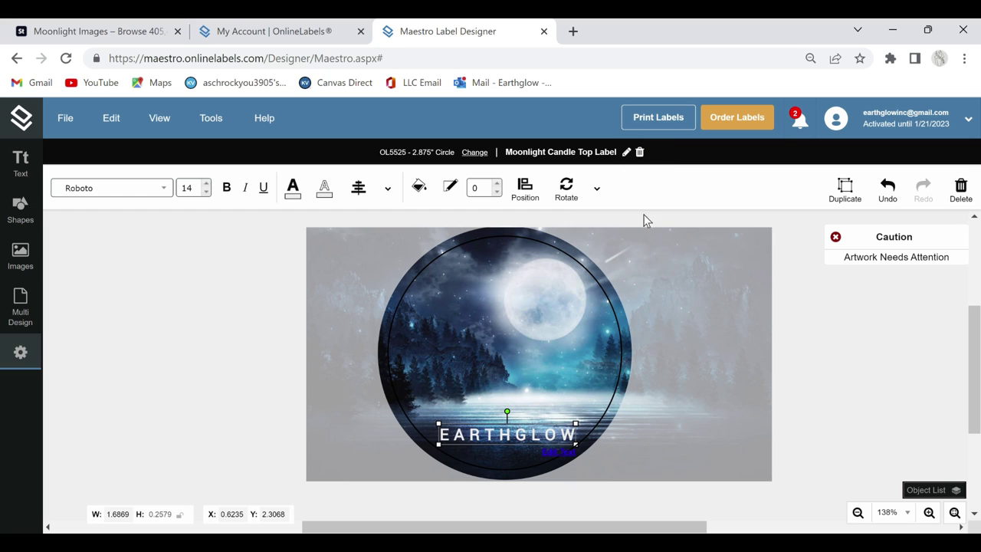
- Download the finished top label design as a print-ready PDF and open the file to check the sheet layout
click(690, 332)
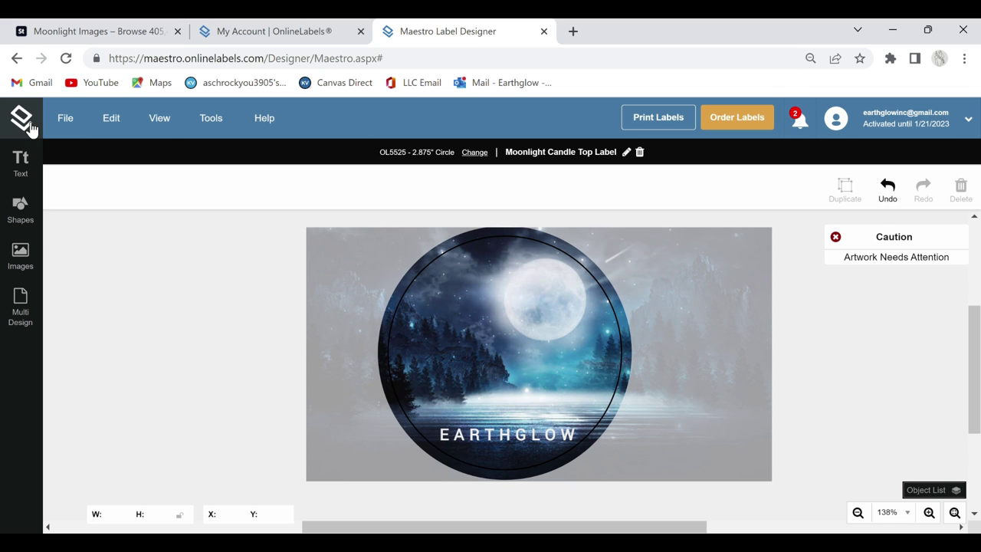
click(658, 122)
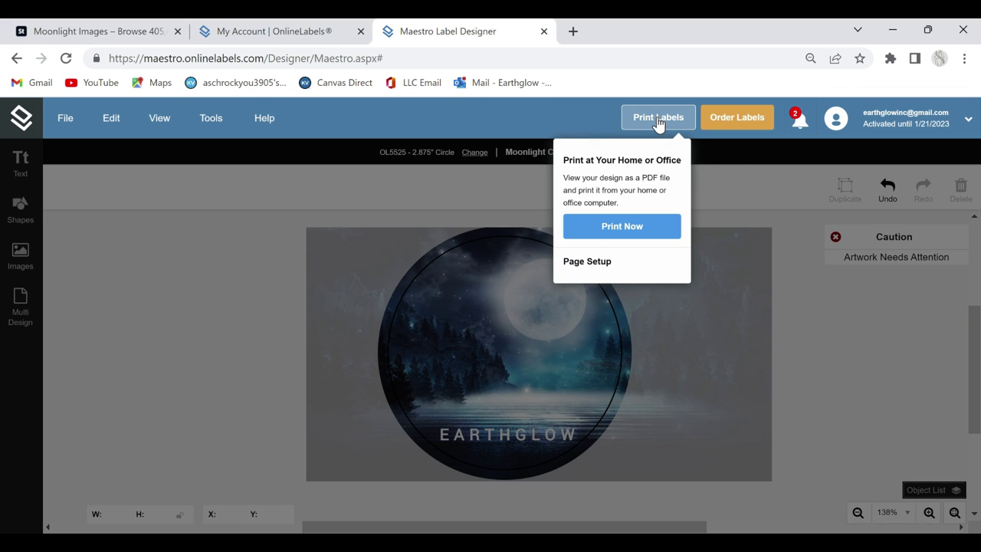
click(635, 226)
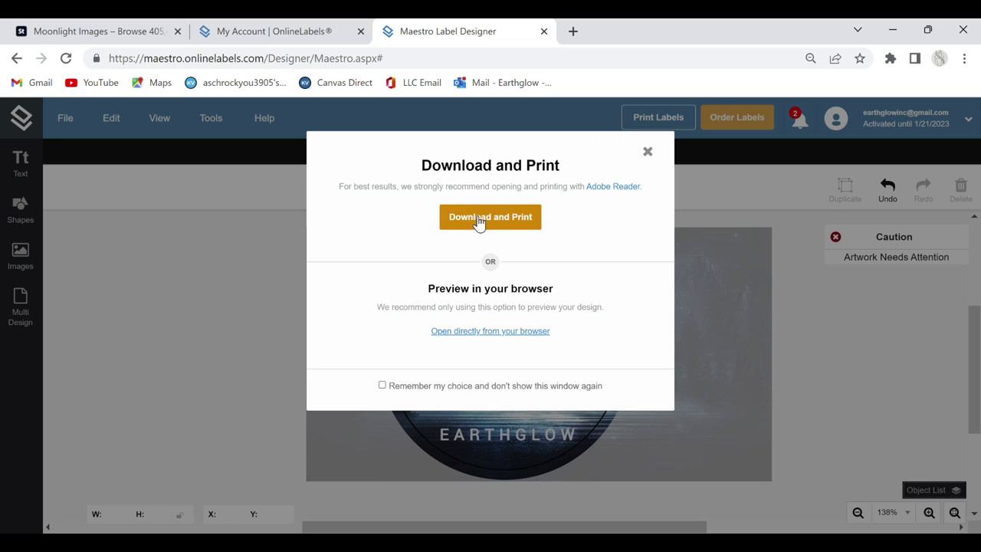
click(480, 224)
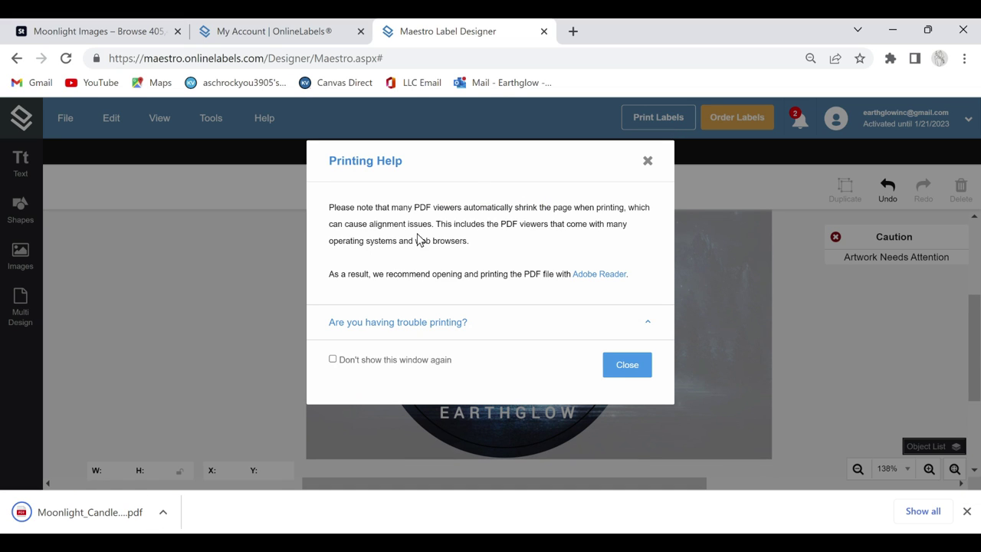
click(115, 512)
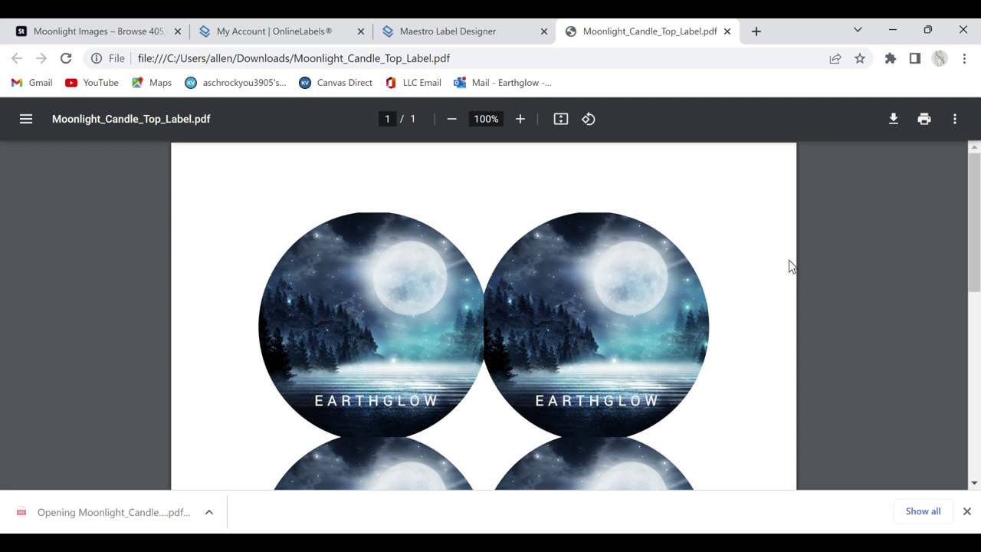
scroll(756, 276, down, 2)
scroll(756, 276, up, 3)
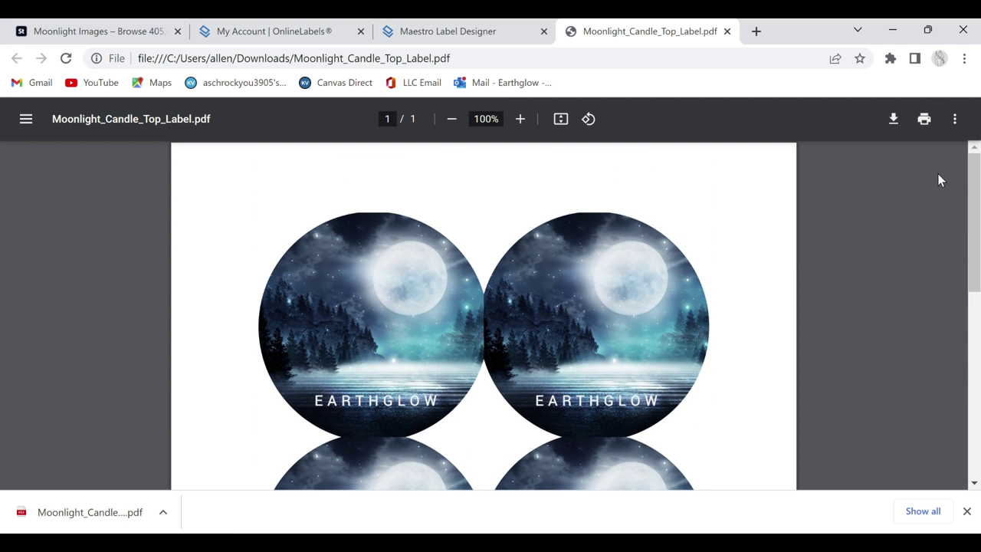
- Open the print options for the label PDF and examine the additional print settings
click(921, 124)
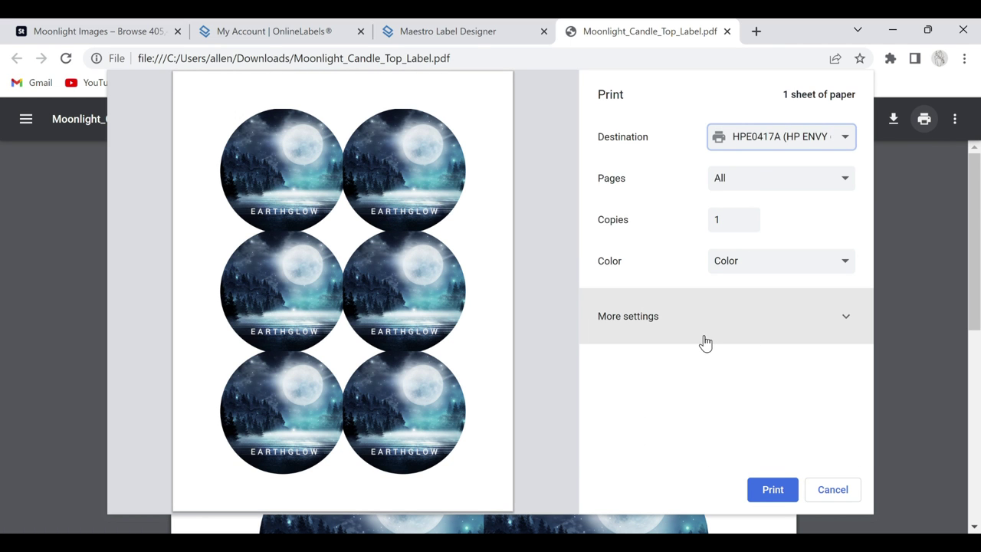
click(705, 341)
scroll(659, 399, down, 3)
click(640, 448)
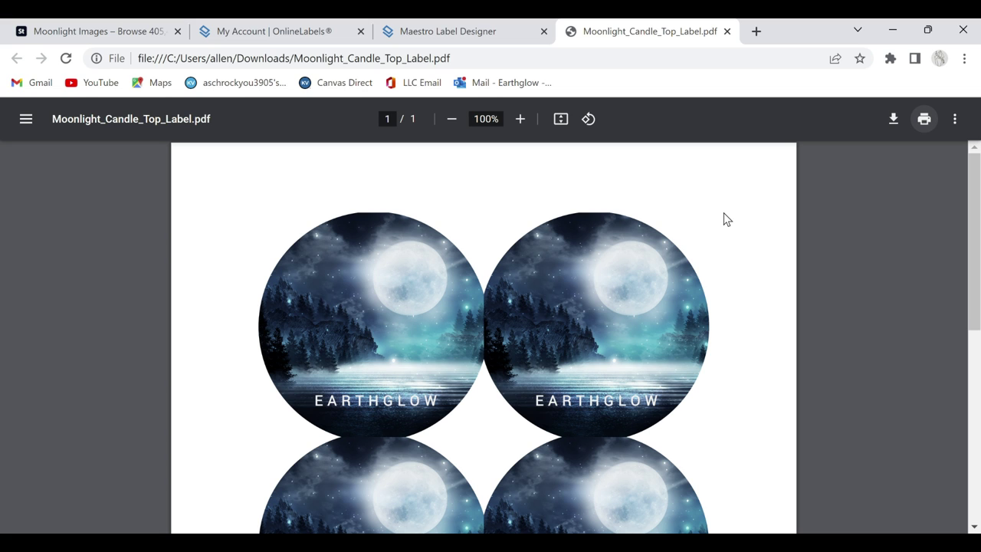
- Return to Maestro Label Designer, dismiss the printing help, and go to the home page with recent saved designs
click(470, 30)
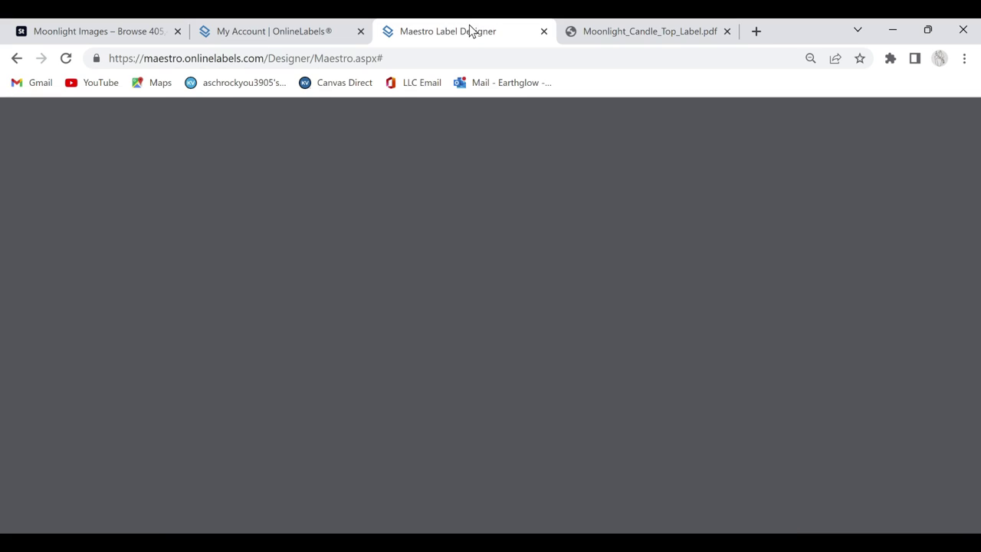
click(624, 374)
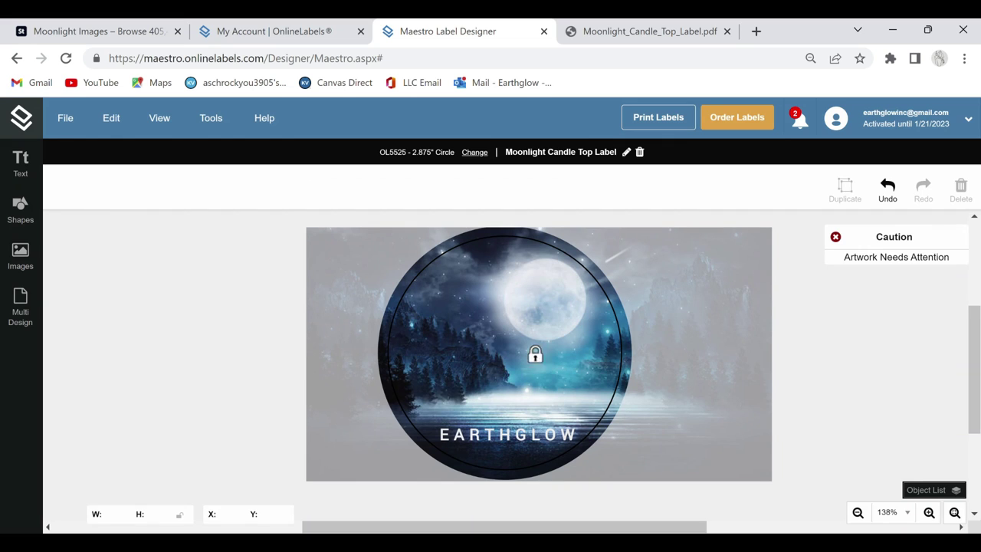
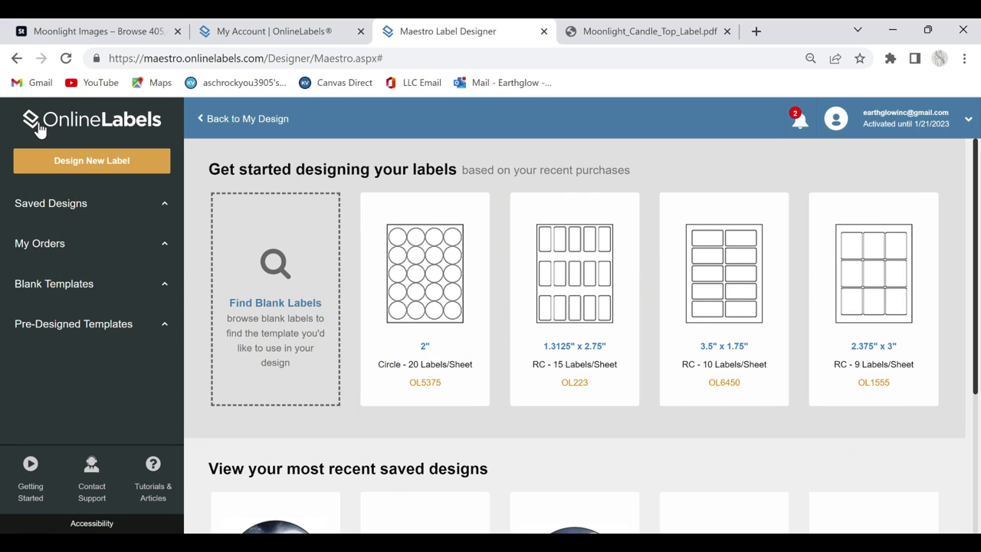
scroll(285, 281, down, 1)
scroll(284, 280, down, 2)
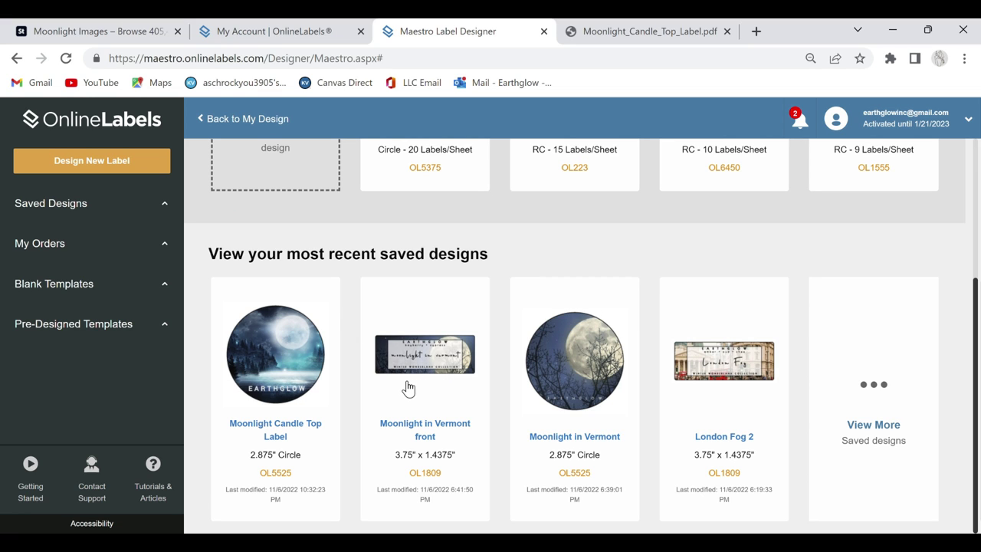
scroll(407, 388, up, 3)
- Search the blank label templates for 3.75 and start a new design from the 3.75" x 1.4375" OL1809 template
click(337, 337)
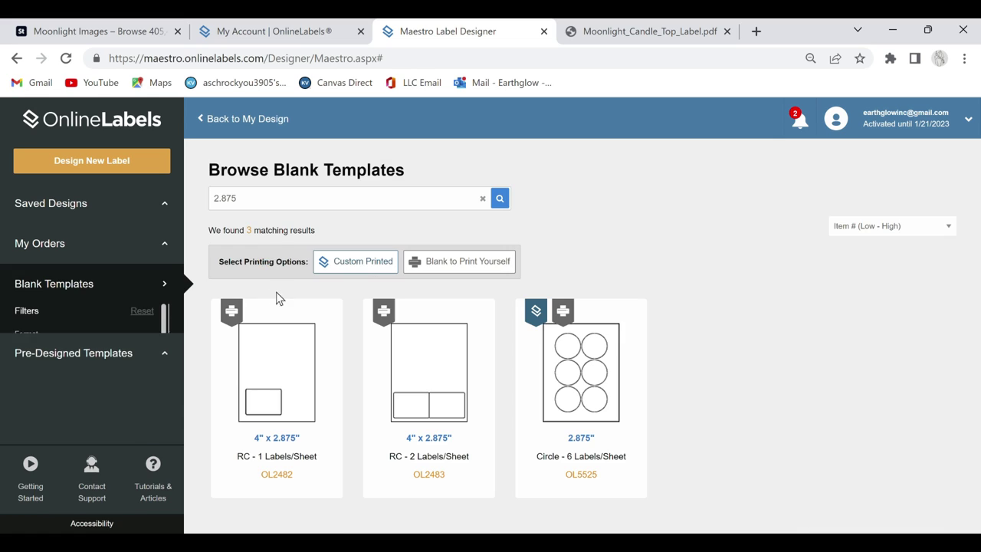
drag(249, 207, 144, 198)
text(3.75)
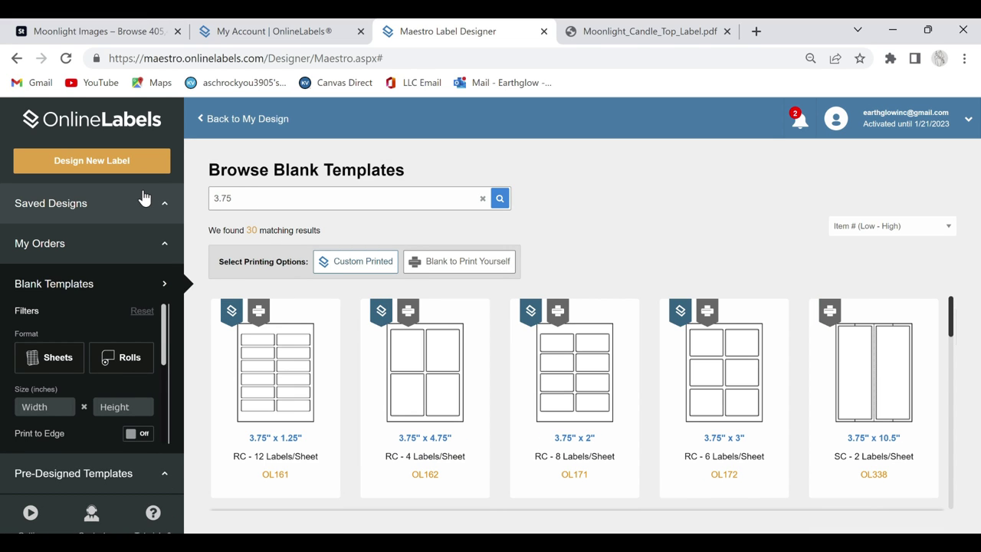
scroll(443, 374, down, 2)
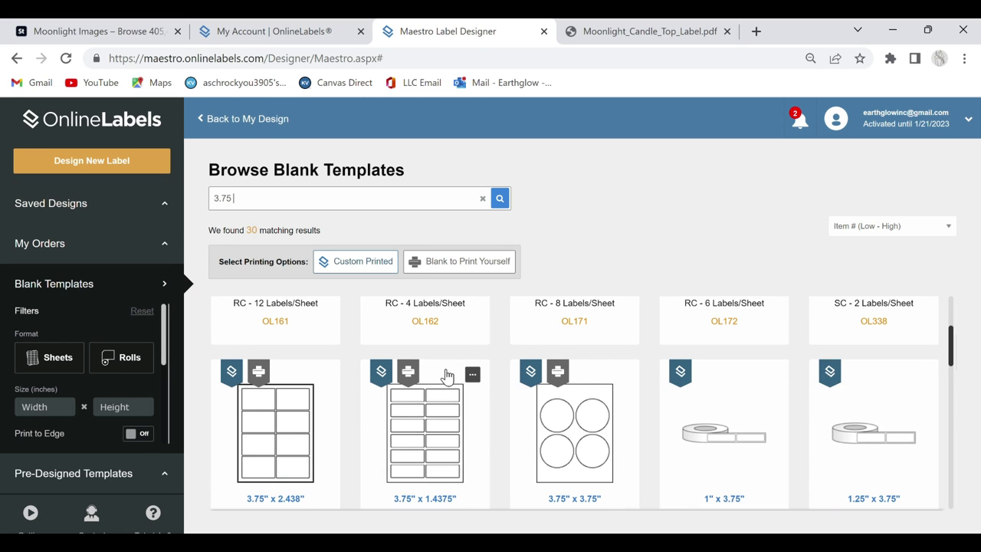
scroll(443, 375, down, 2)
click(441, 382)
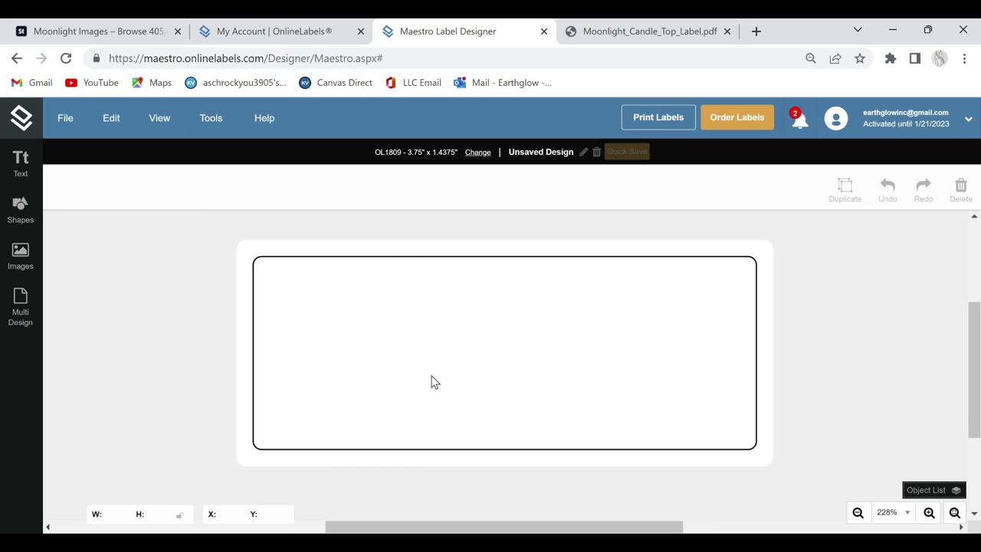
- Insert the moonlight image, enlarge it to about 4.03 by 2.20 to cover the whole label, and lock it
click(21, 257)
click(84, 358)
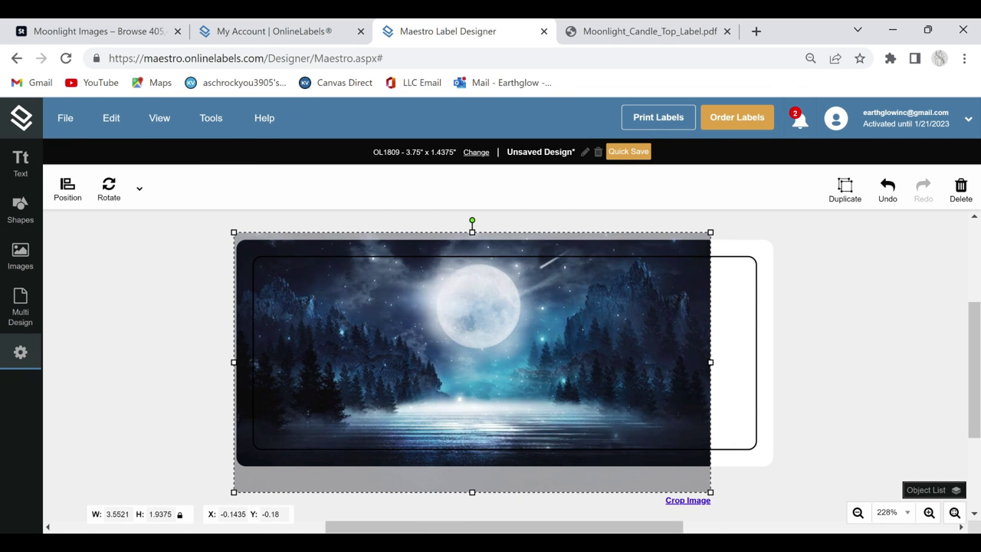
drag(710, 492, 787, 522)
right_click(559, 384)
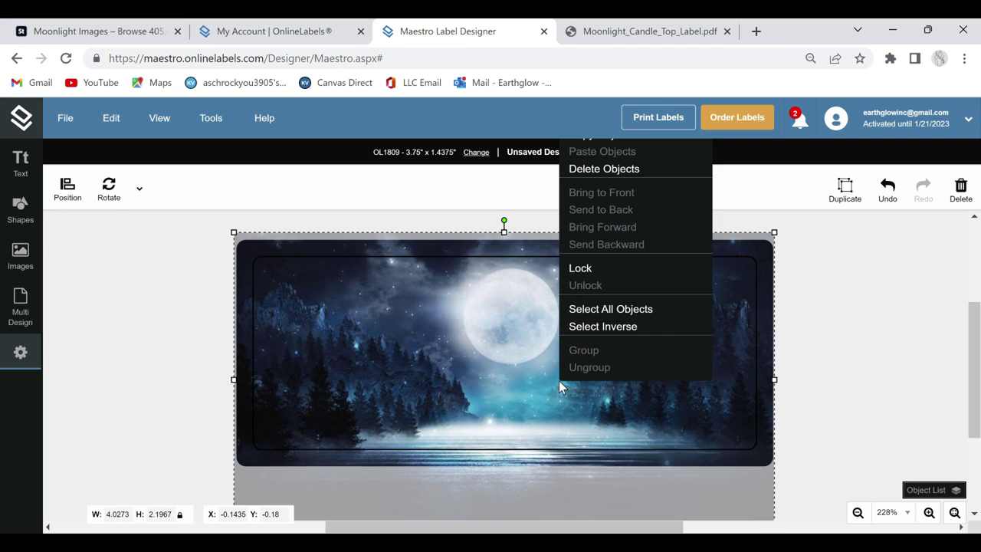
click(613, 270)
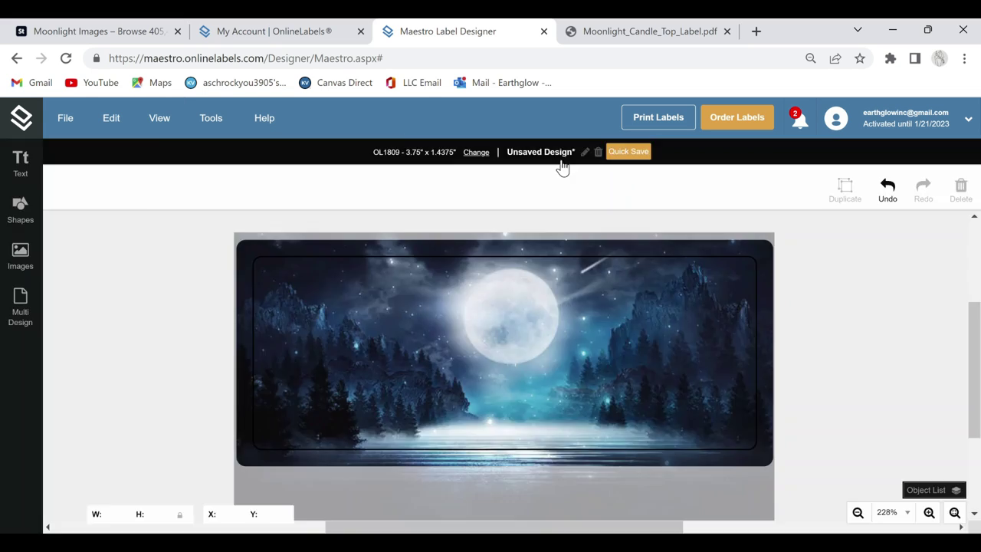
- Save the design as Moonlight Candle Front Label
click(627, 152)
text(m)
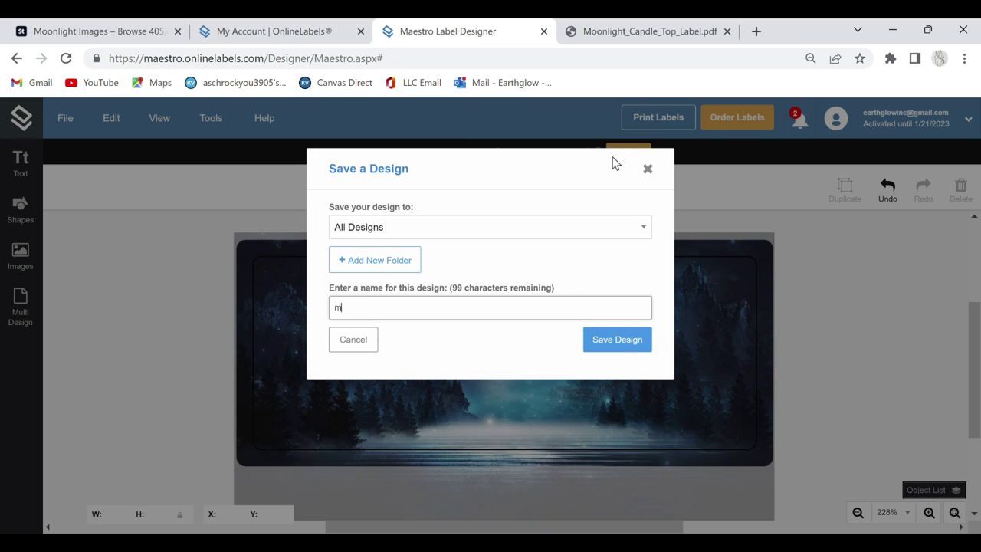
text(OO)
key(BackSpace)
key(BackSpace)
key(BackSpace)
text(Mo)
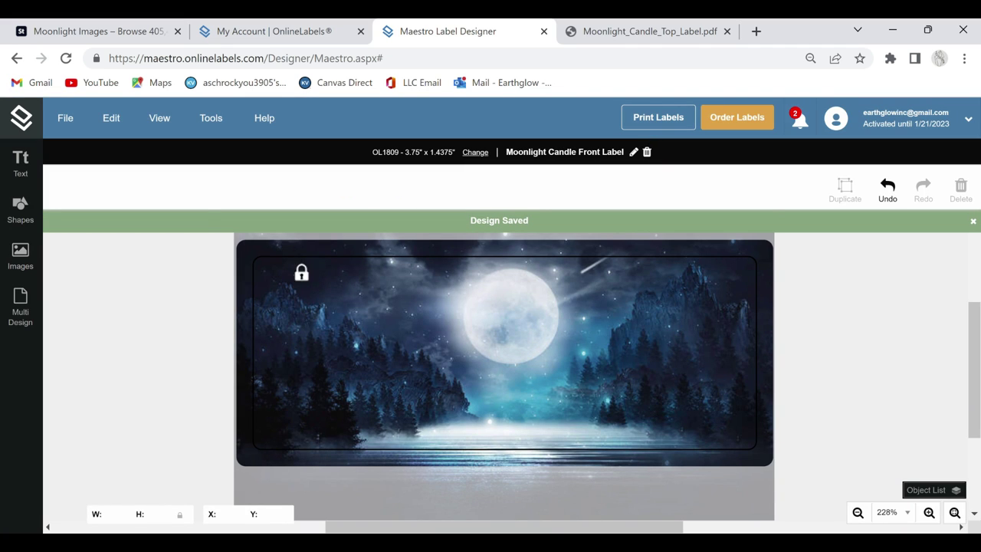
- Add a square shape to the label and stretch it into a rectangle about 3.50 wide and 1.22 high
click(20, 254)
click(21, 211)
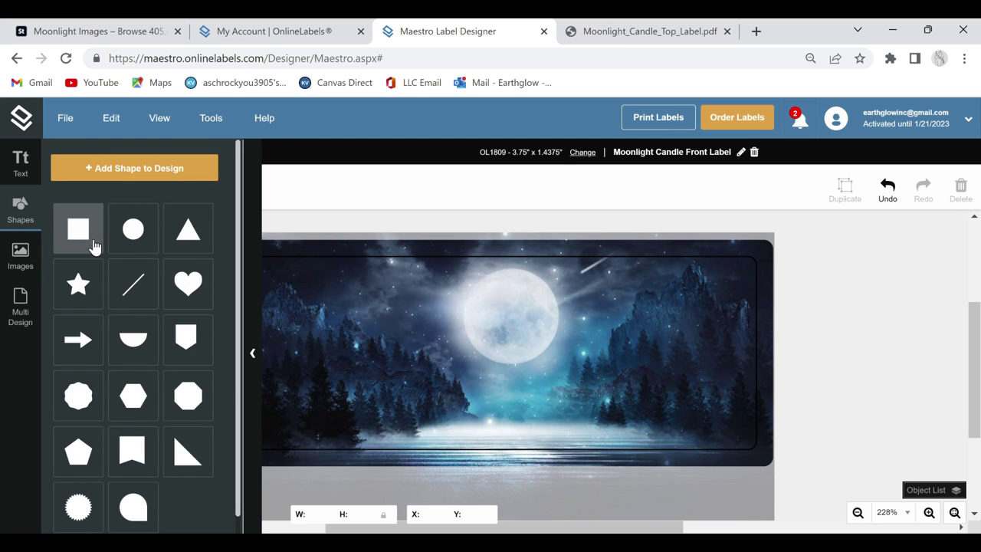
click(136, 172)
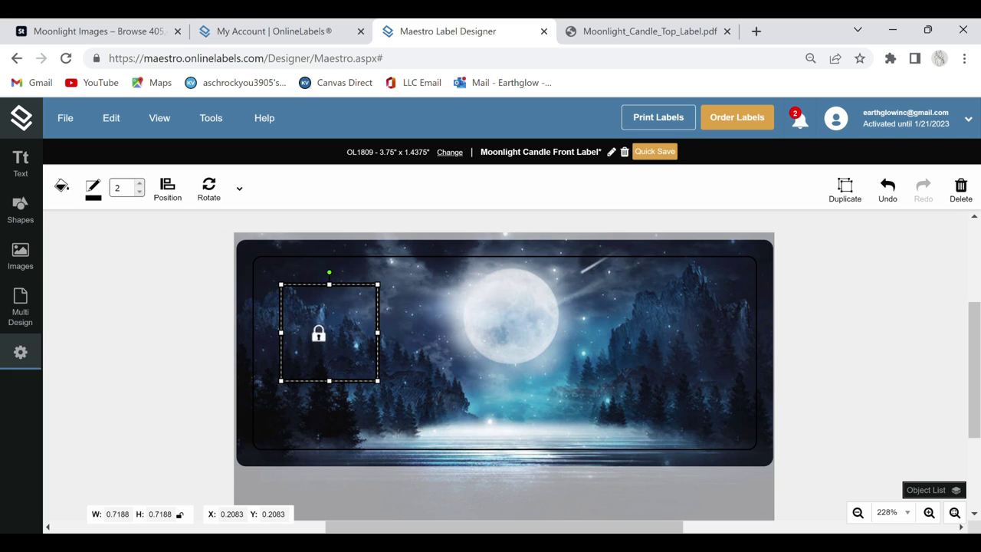
click(380, 334)
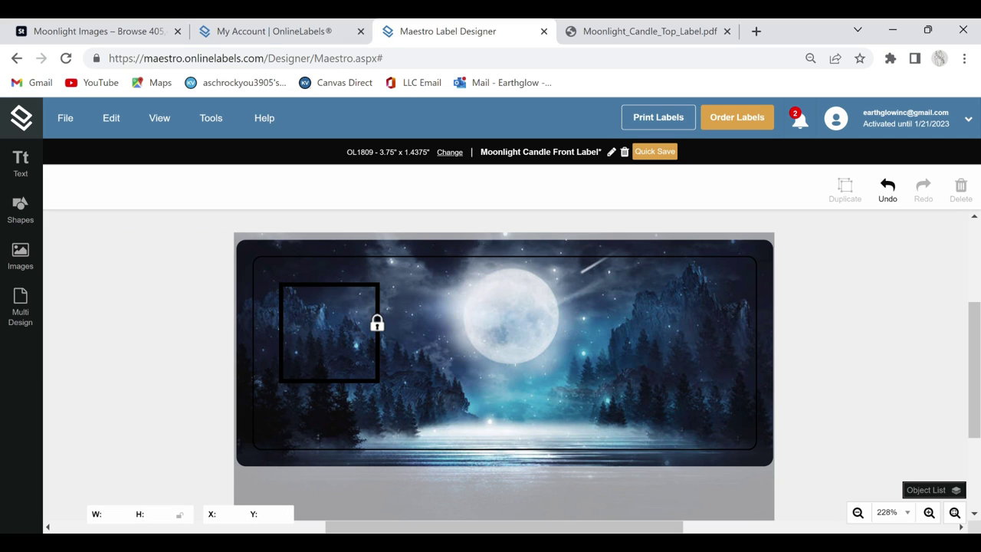
click(377, 331)
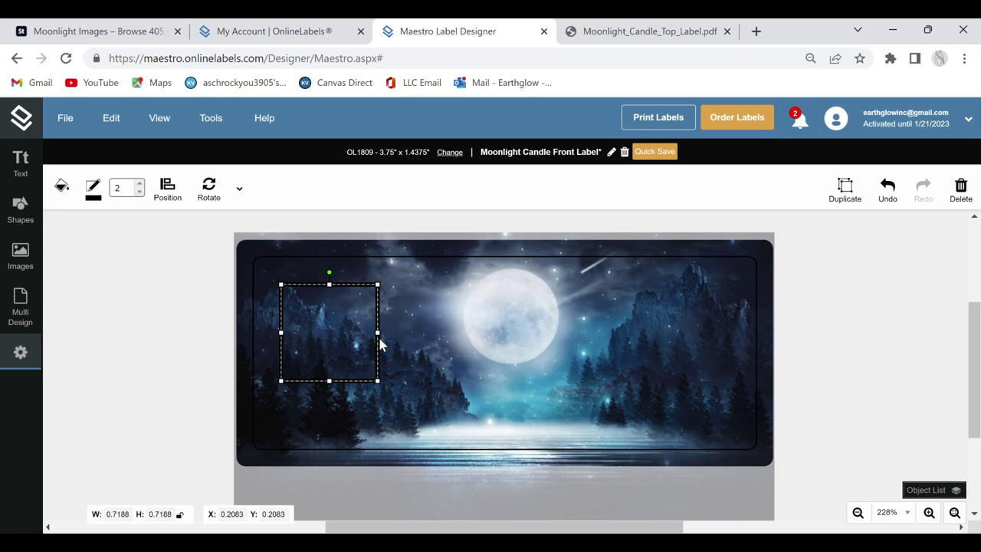
drag(378, 380, 750, 448)
click(732, 395)
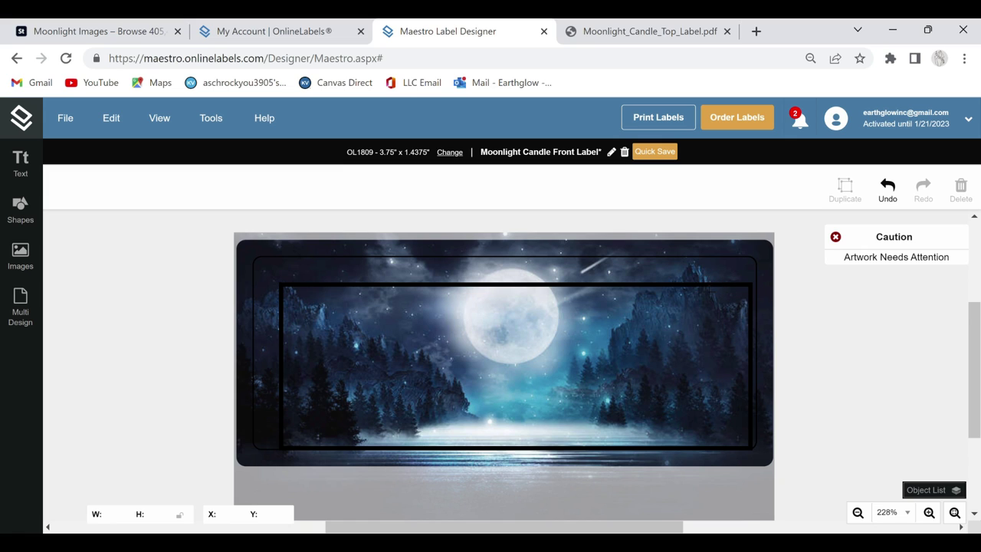
- Move the rectangle inside the label's inner border, to about X 0.08 and Y 0.06
drag(679, 289, 653, 267)
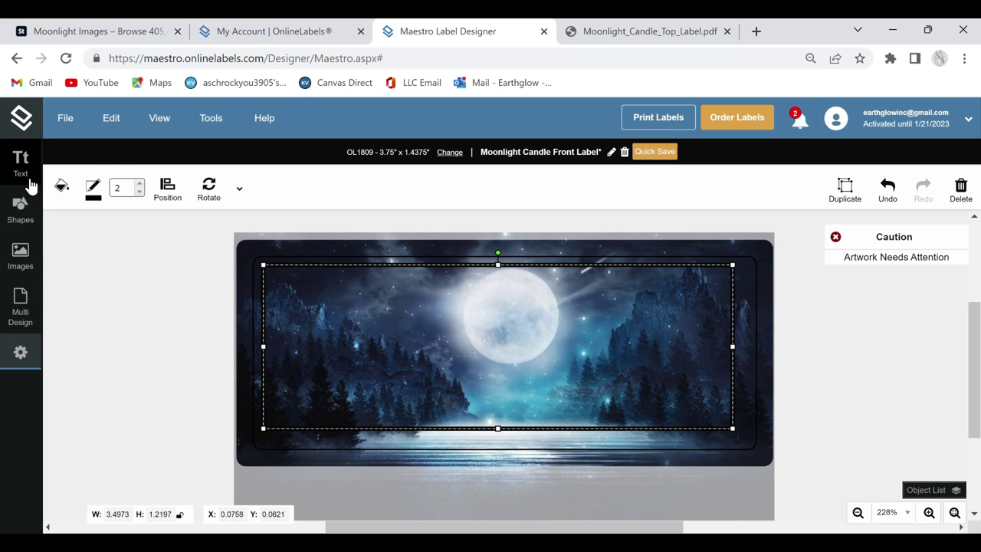
click(230, 253)
click(316, 270)
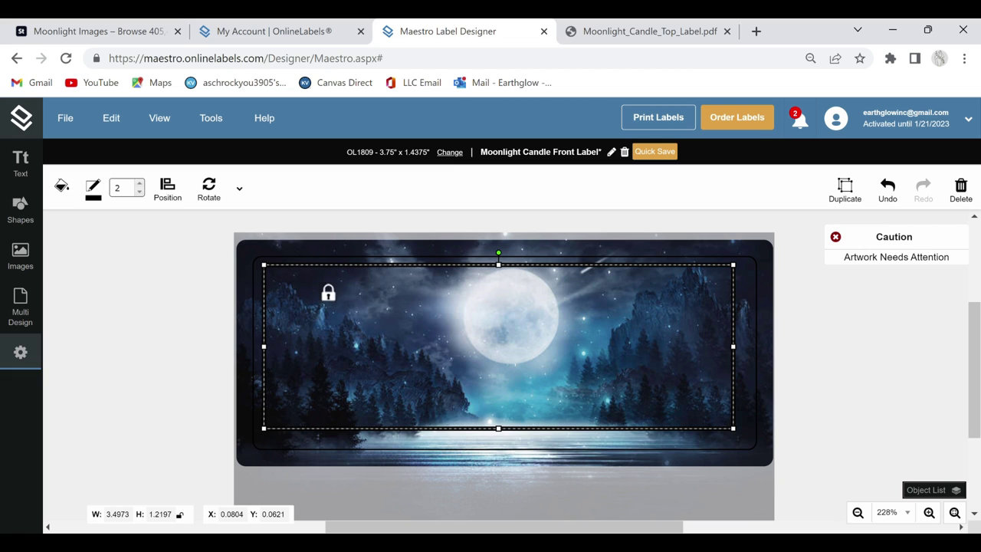
- Fill the rectangle with white (FFFFFF) and reduce its opacity to about 65%
click(36, 354)
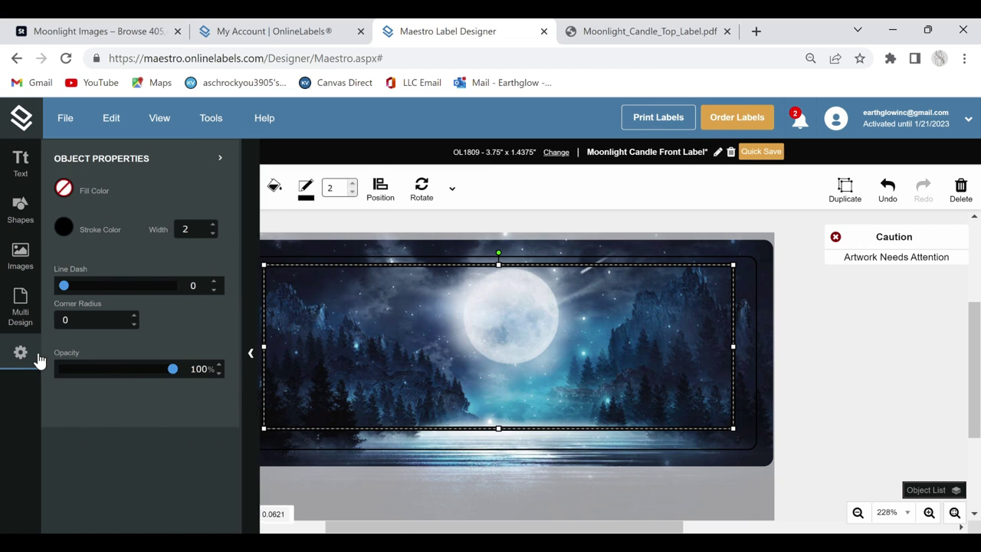
click(66, 188)
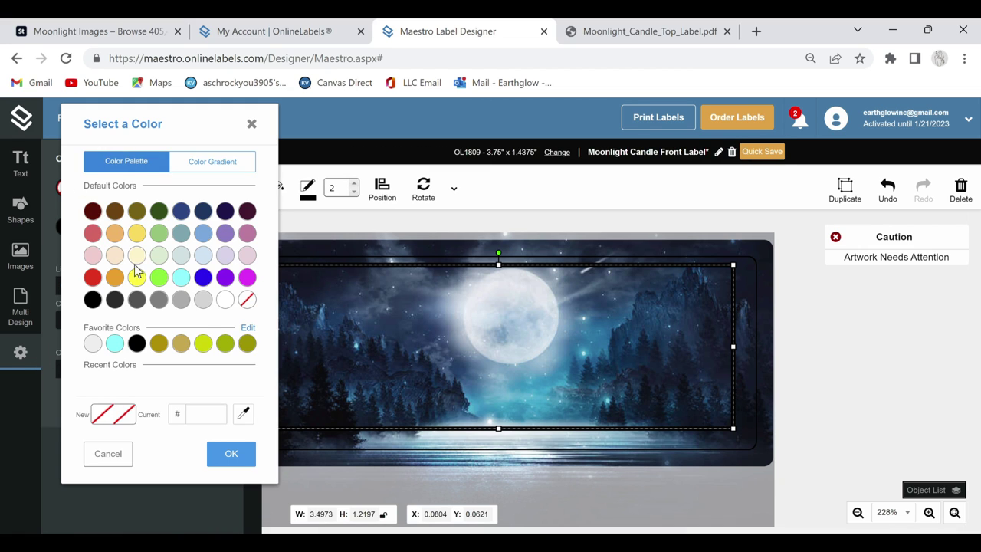
click(225, 299)
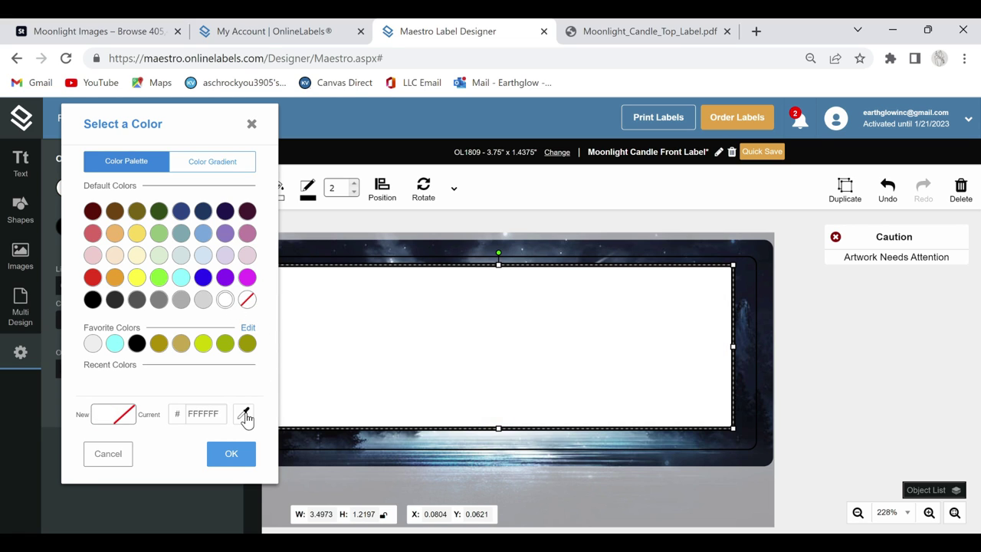
click(231, 453)
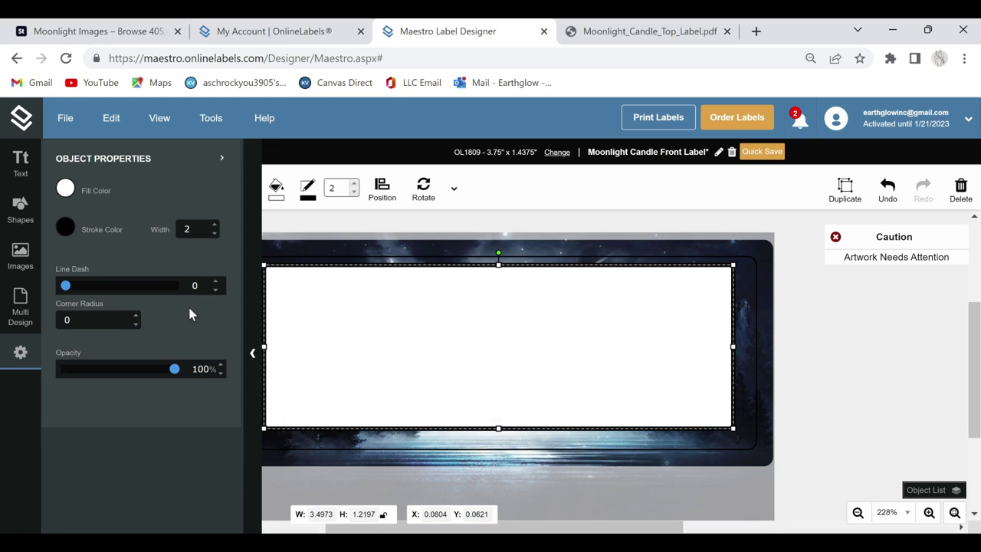
drag(175, 368, 140, 371)
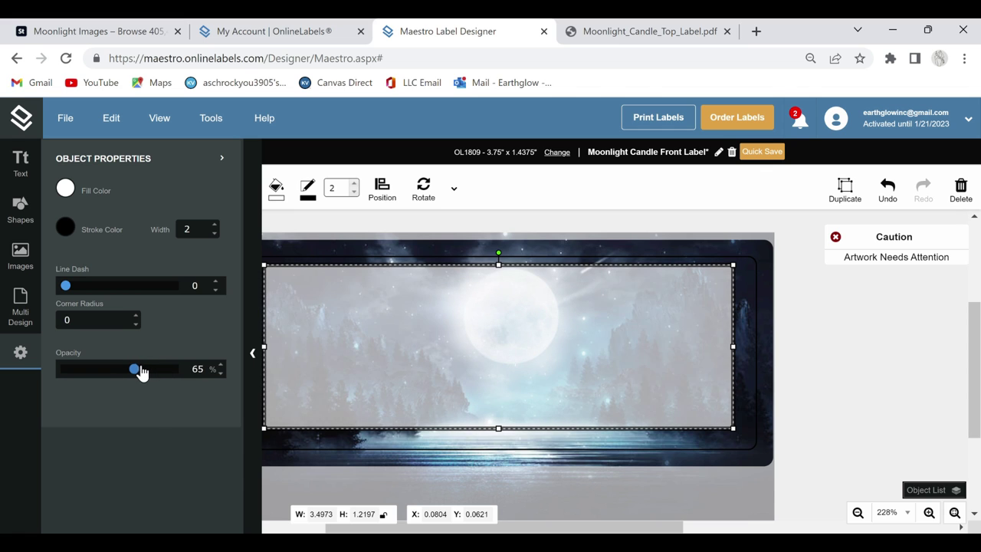
click(265, 357)
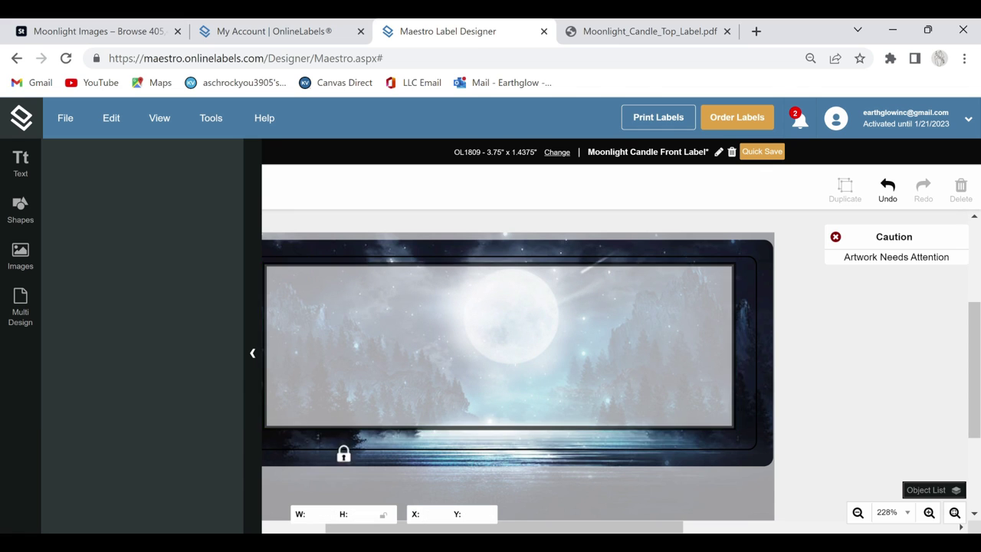
click(253, 354)
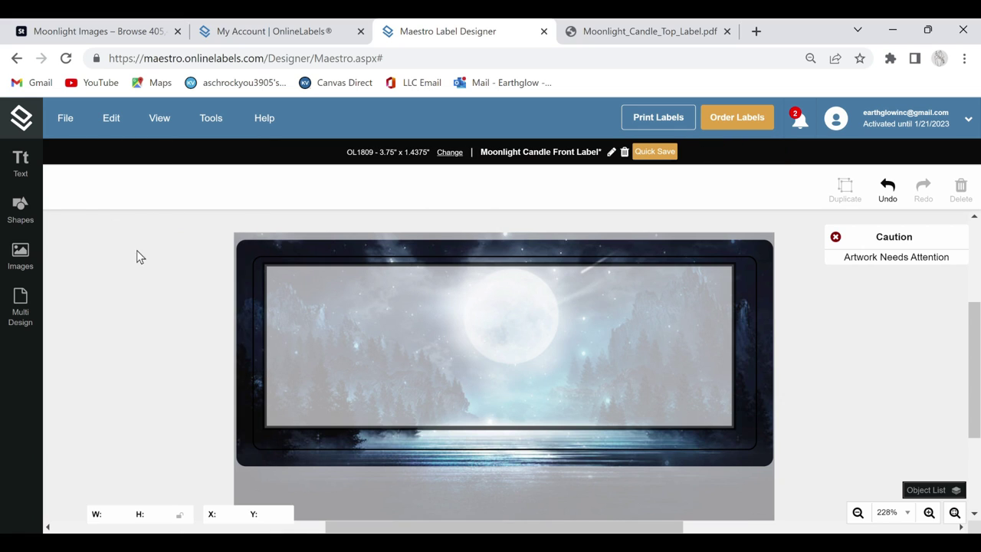
- Add the text EARTHGLOW to the label and set its font size to 7
click(28, 165)
click(106, 210)
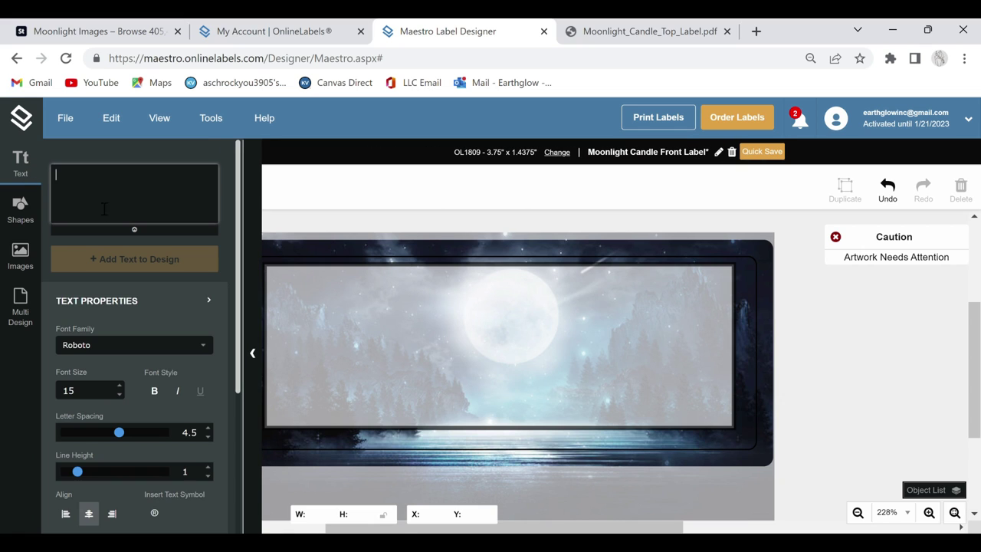
text(EARTHGLOW)
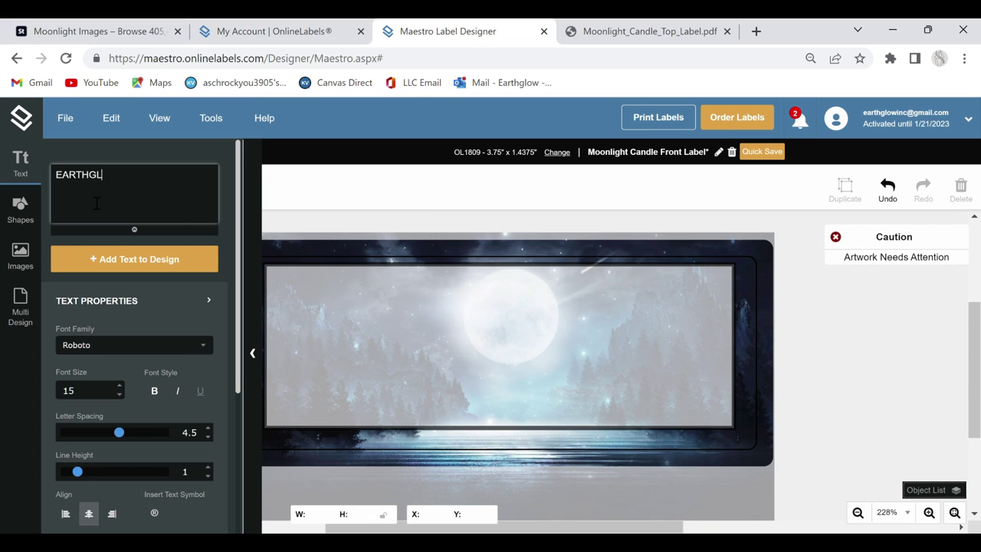
click(153, 259)
click(206, 191)
click(206, 192)
click(206, 191)
click(206, 192)
click(206, 191)
click(206, 192)
click(207, 192)
click(206, 191)
- Move the EARTHGLOW text into the white rectangle's upper-left corner, to about X 0.10 and Y 0.08
click(376, 197)
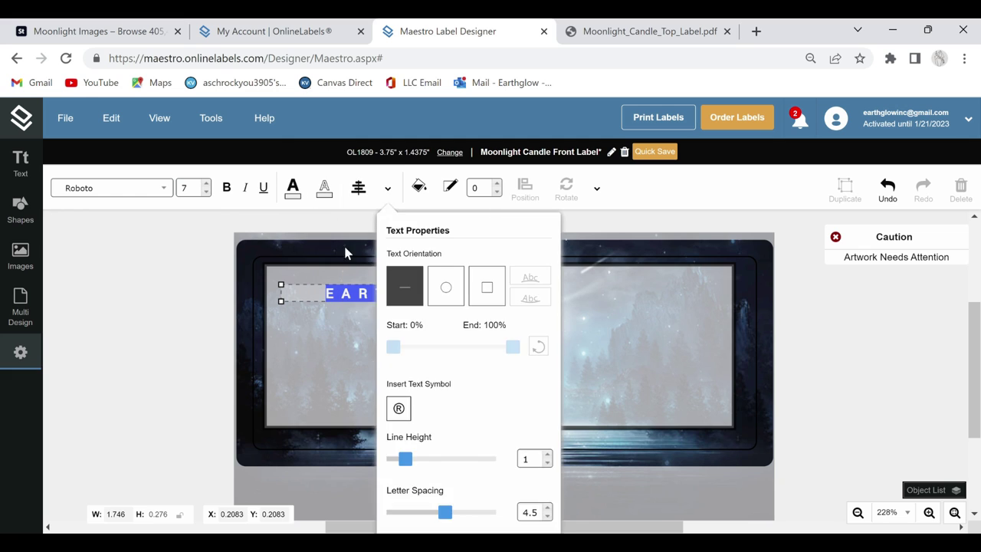
click(346, 304)
click(359, 301)
drag(360, 302, 345, 289)
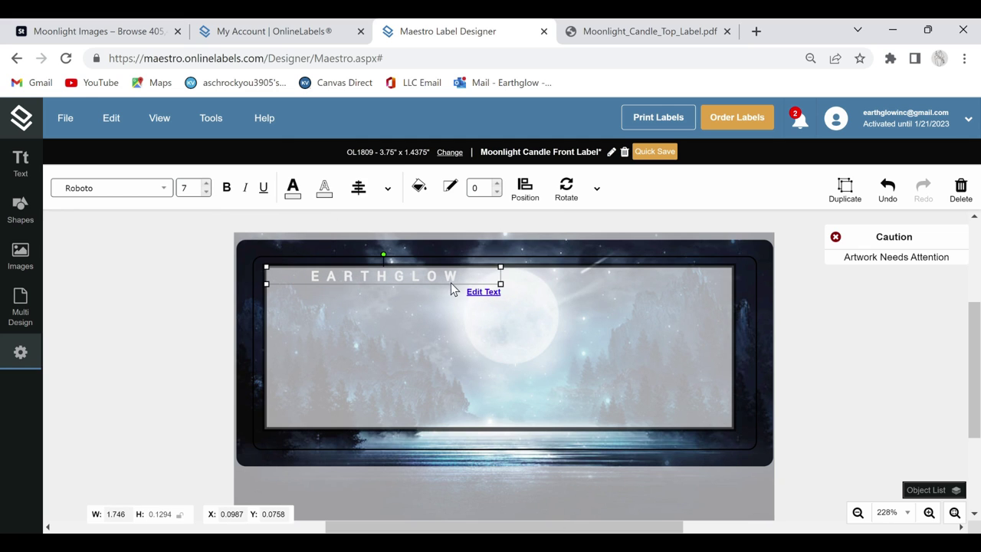
- Widen the EARTHGLOW text box to span the rectangle, about 3.47 wide, and set its letter spacing to 10
drag(499, 283, 733, 313)
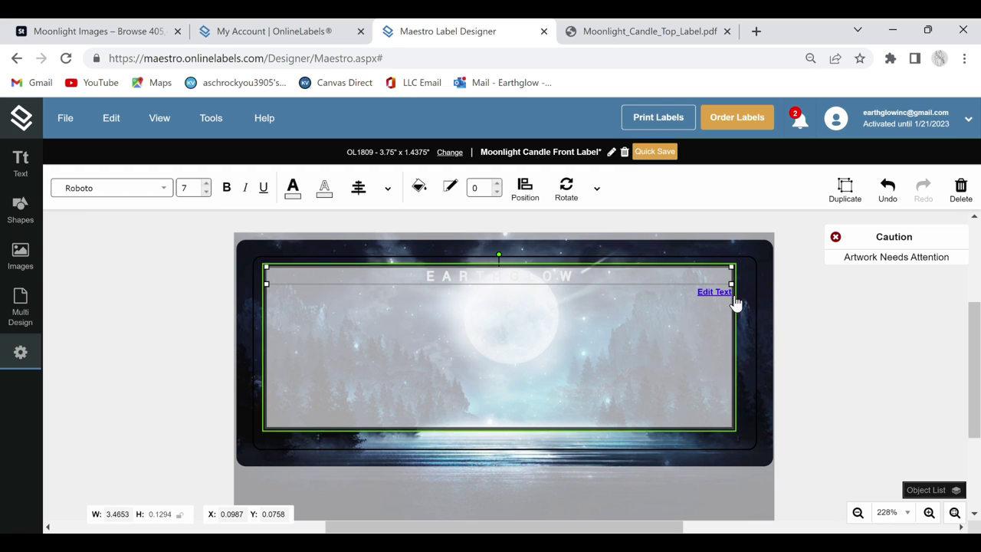
mouse_move(388, 190)
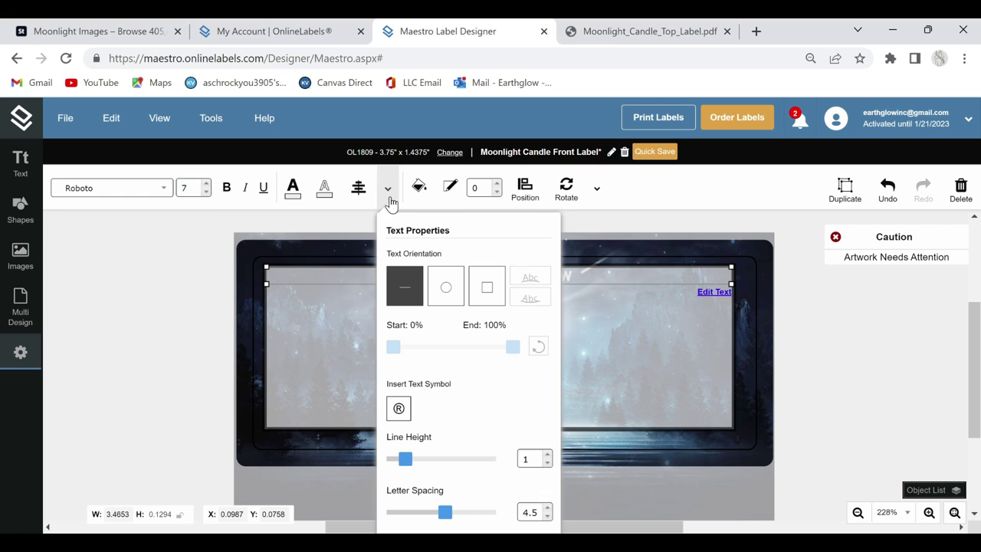
drag(447, 512, 518, 506)
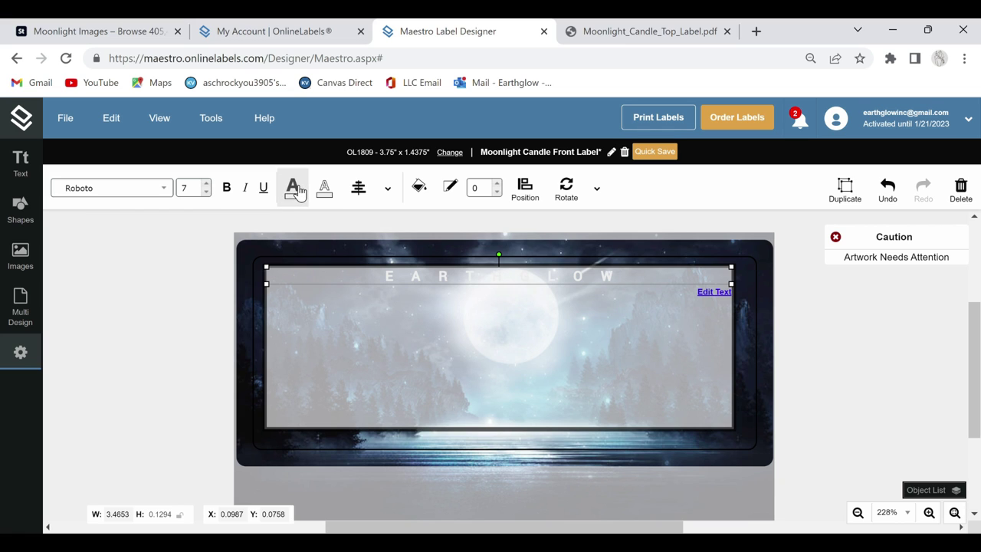
- Set both the font color and the font stroke color of the EARTHGLOW text to black (000000)
click(295, 189)
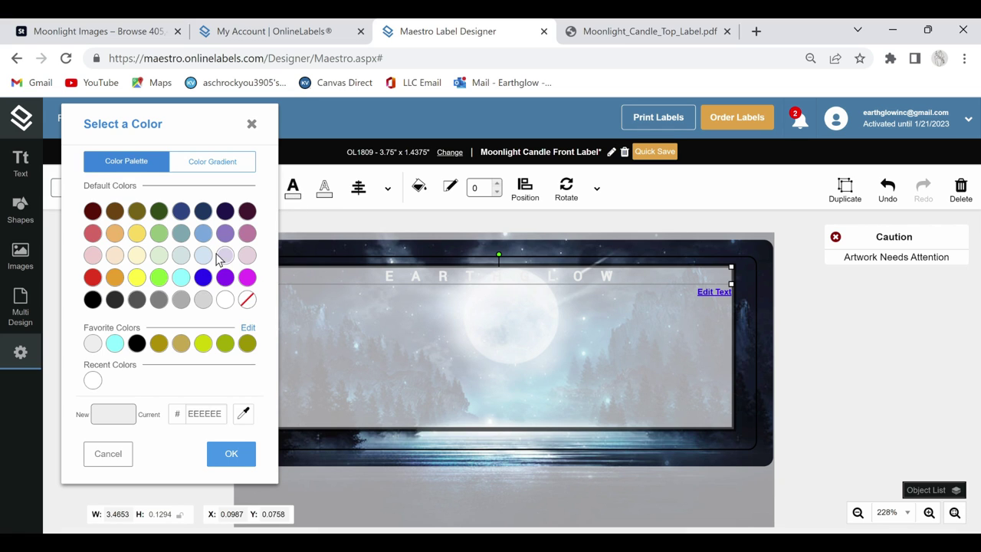
click(93, 300)
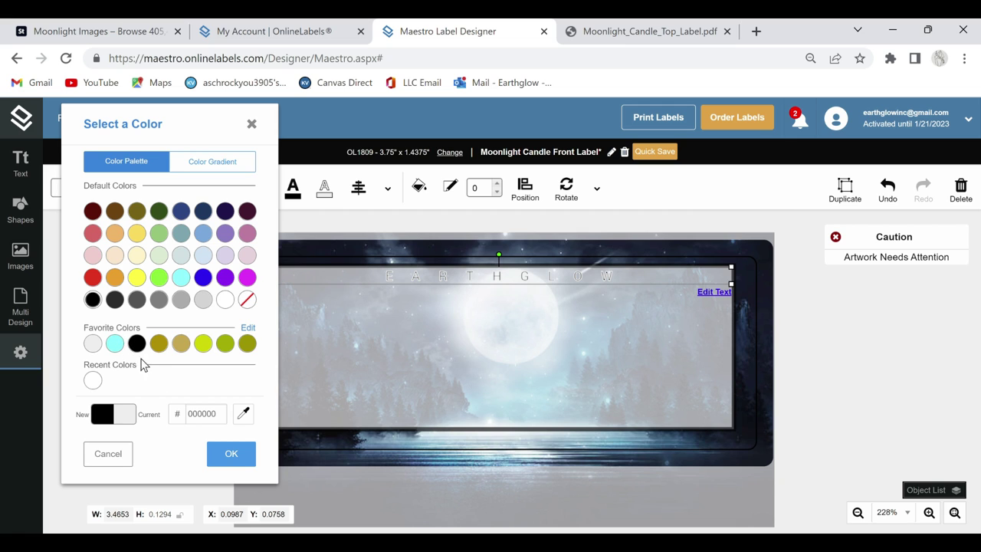
click(225, 452)
click(324, 189)
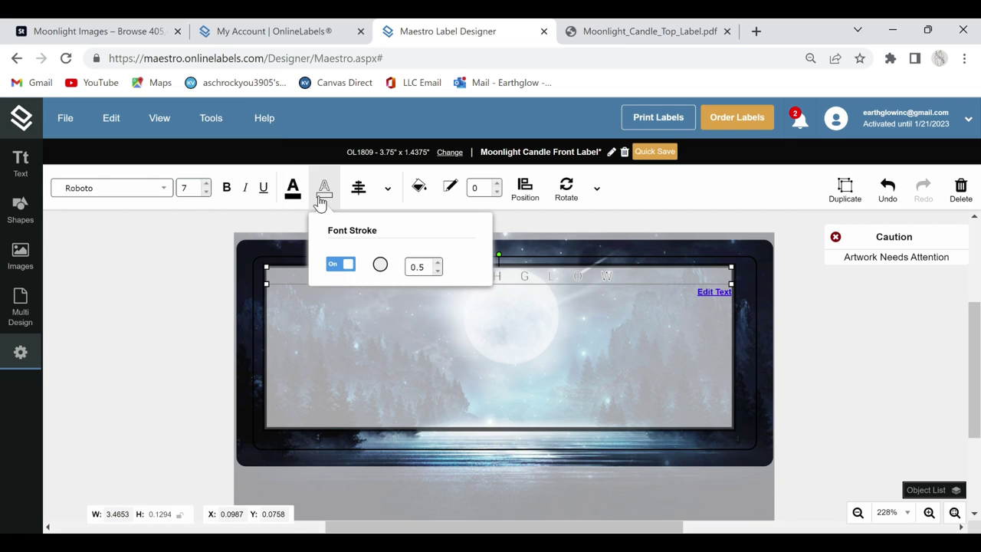
click(382, 265)
click(93, 300)
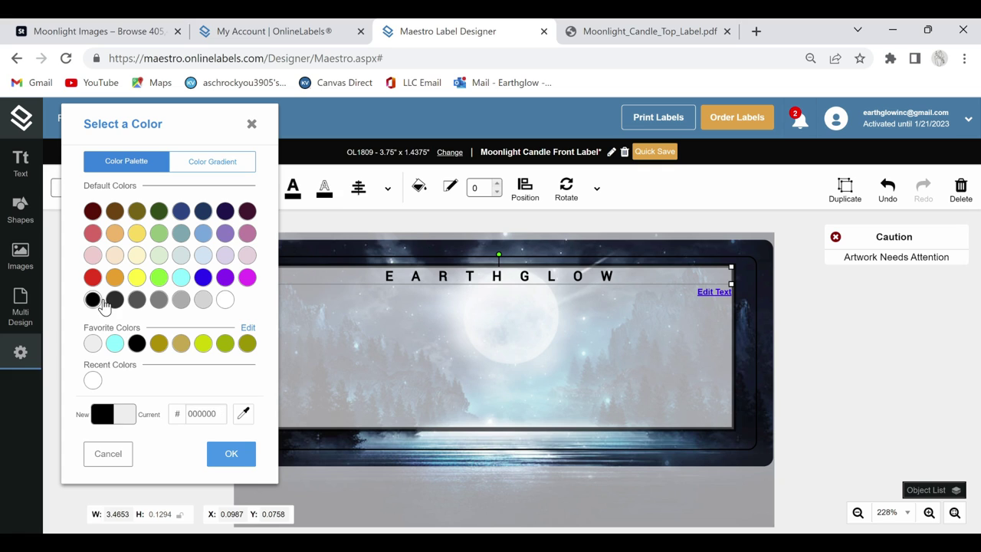
click(253, 466)
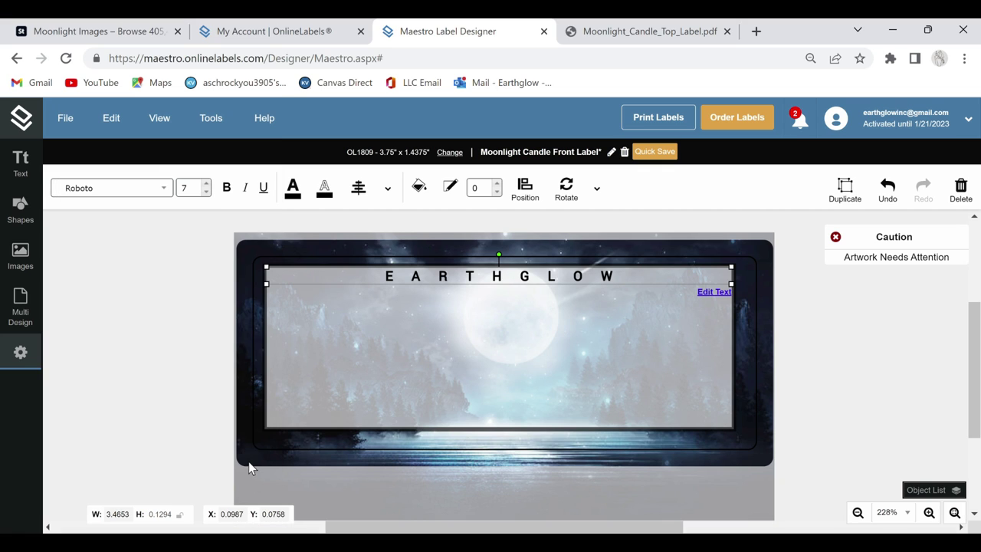
- Lock the white rectangle in the object list
click(349, 338)
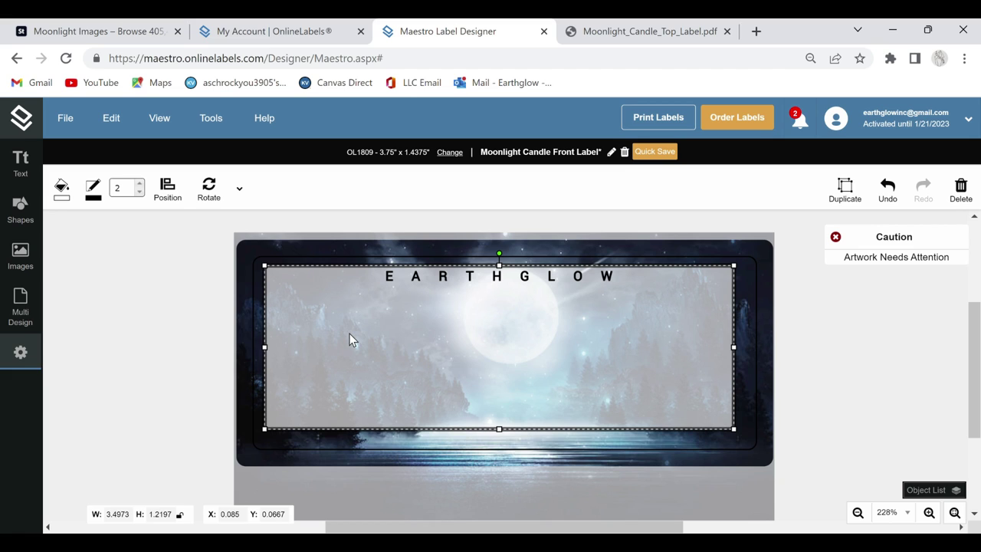
click(932, 490)
click(948, 348)
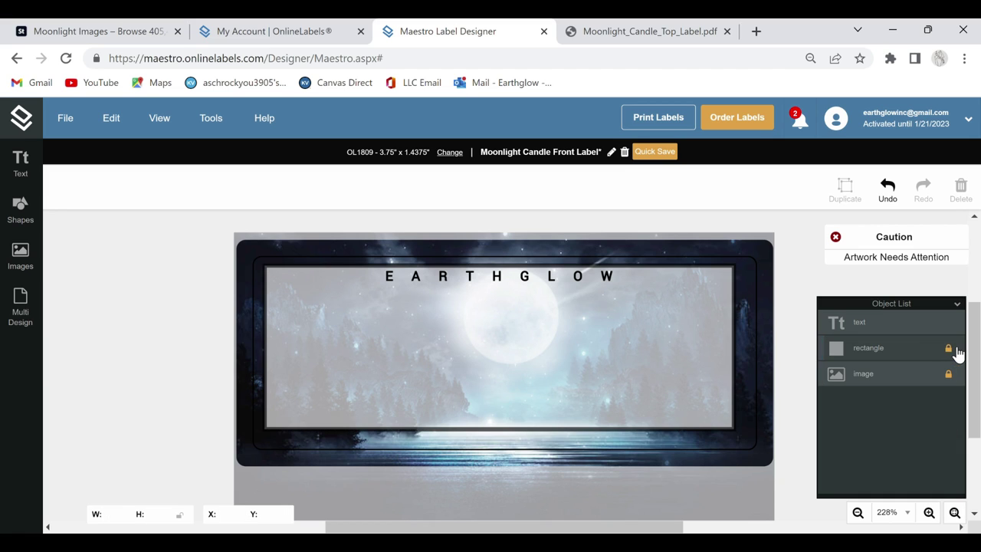
click(958, 304)
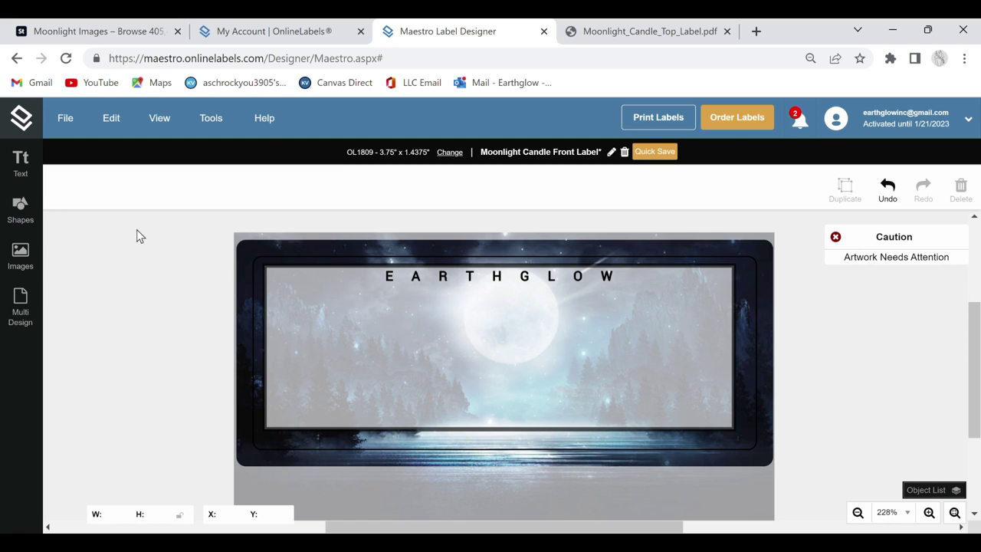
- Add the text "bayberry + cypress" to the label at font size 6
click(28, 170)
click(94, 201)
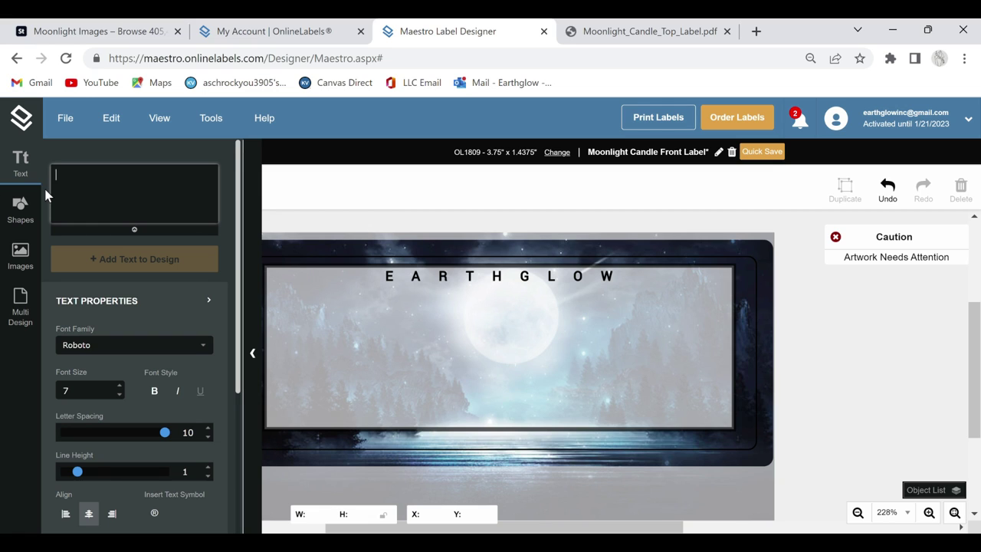
text(BAY)
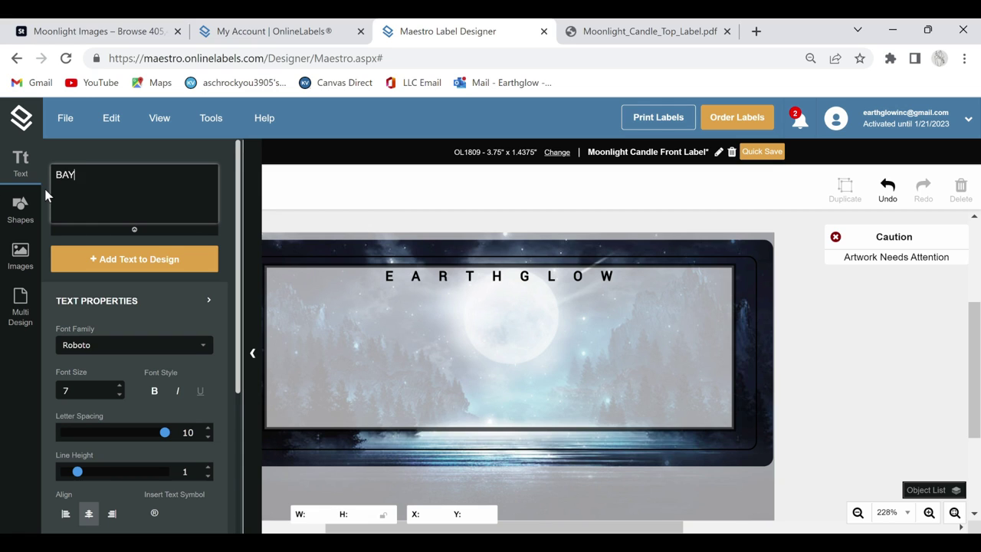
key(BackSpace)
text(bayberry + cypress)
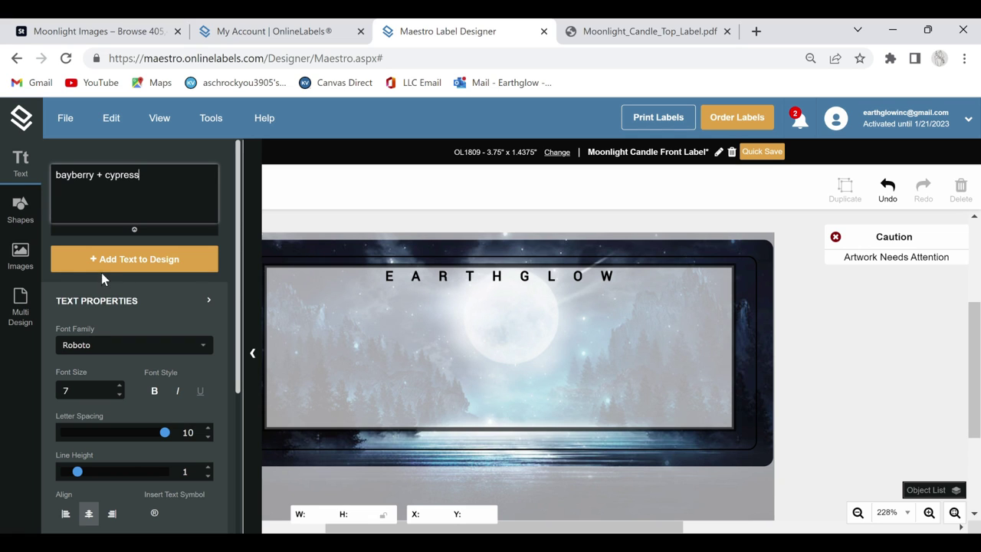
click(120, 395)
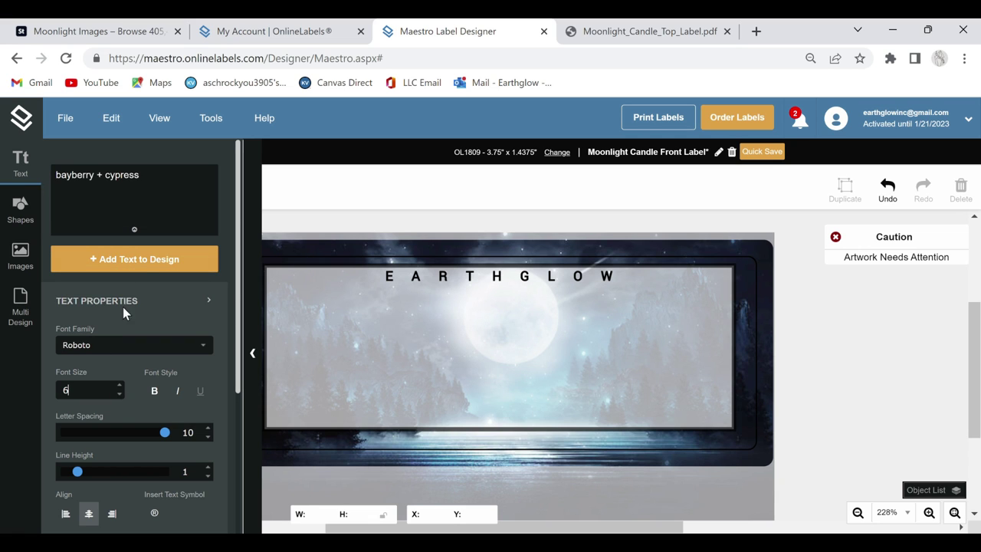
click(134, 260)
- Turn off the font stroke of the "bayberry + cypress" text and reduce its letter spacing to 4.5
click(335, 198)
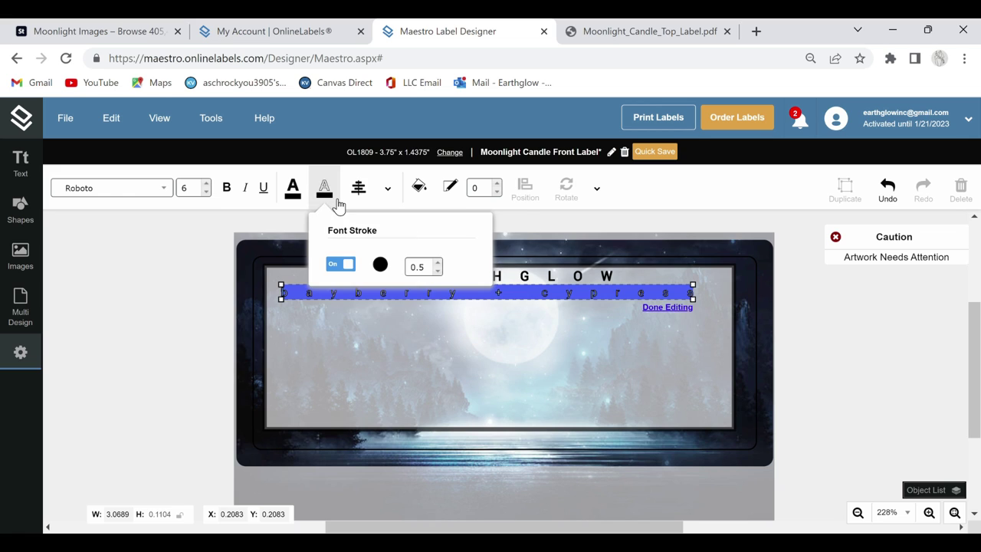
click(351, 265)
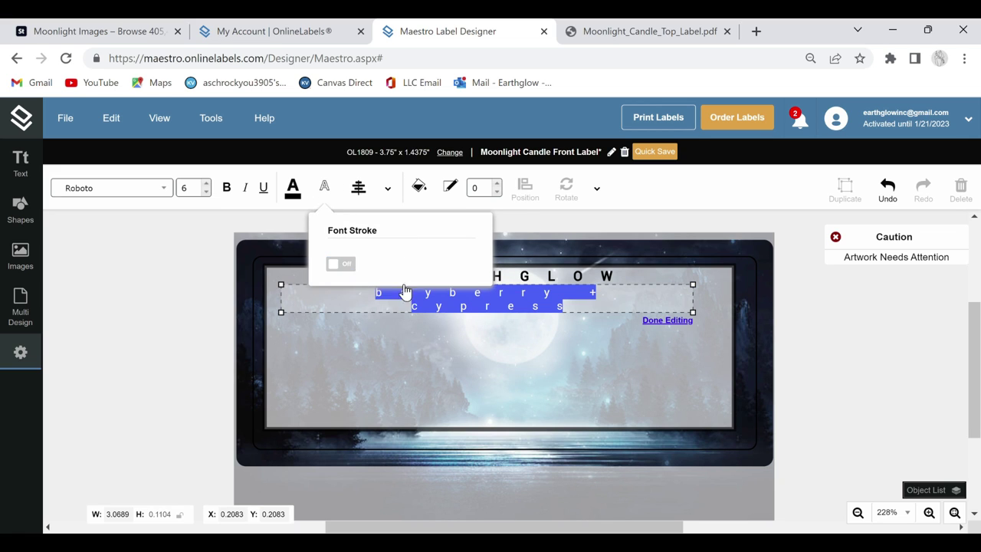
click(387, 189)
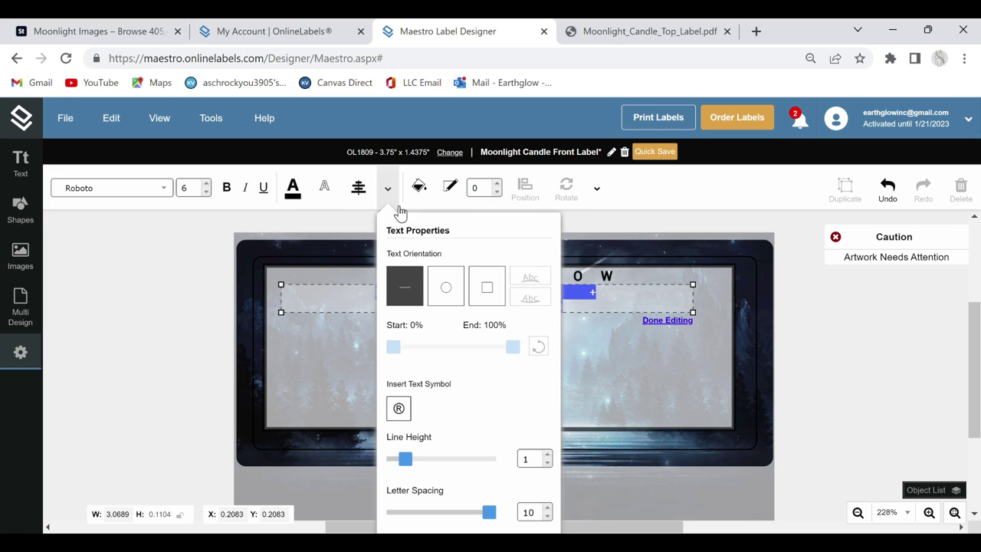
drag(489, 512, 452, 512)
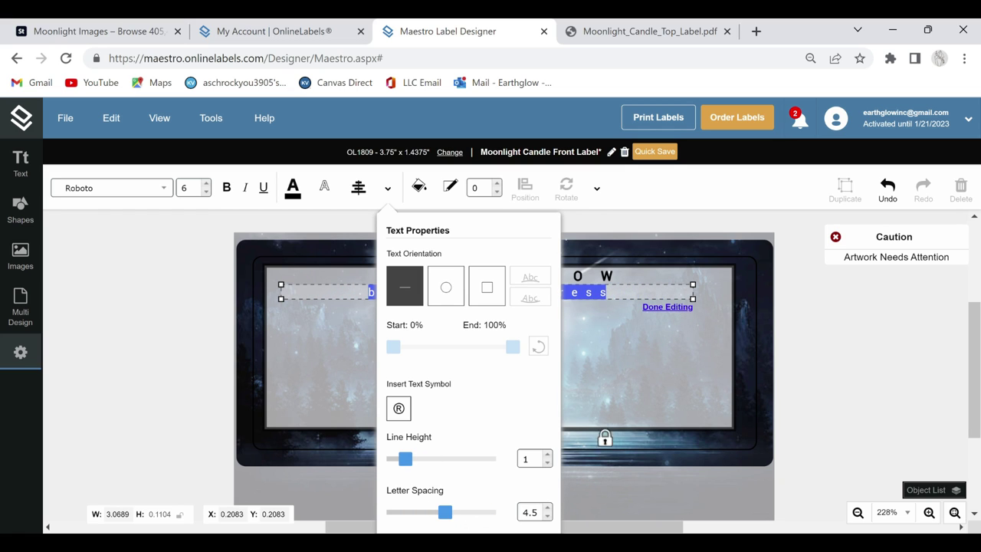
click(594, 442)
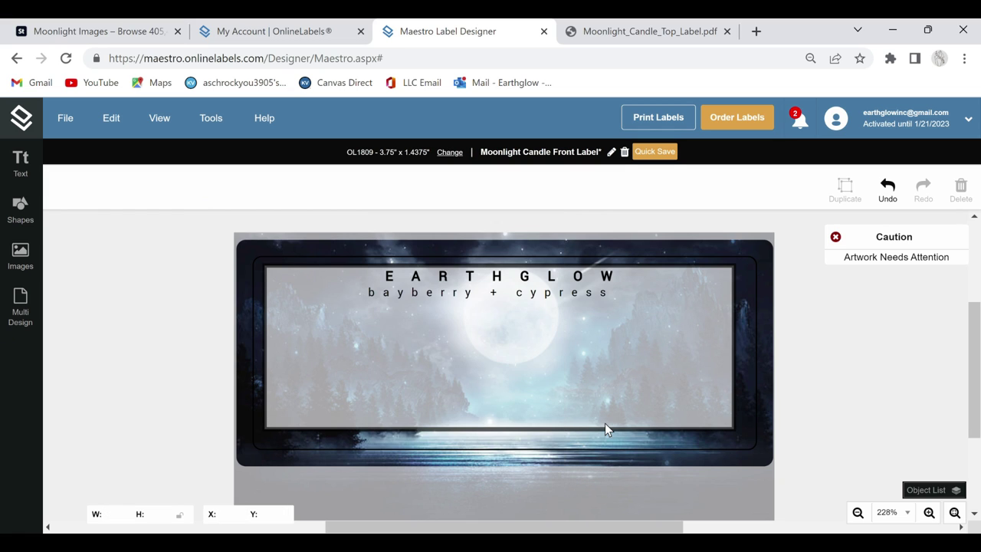
- Widen the "bayberry + cypress" text box on both sides to about 3.49 and center-align its text
click(547, 290)
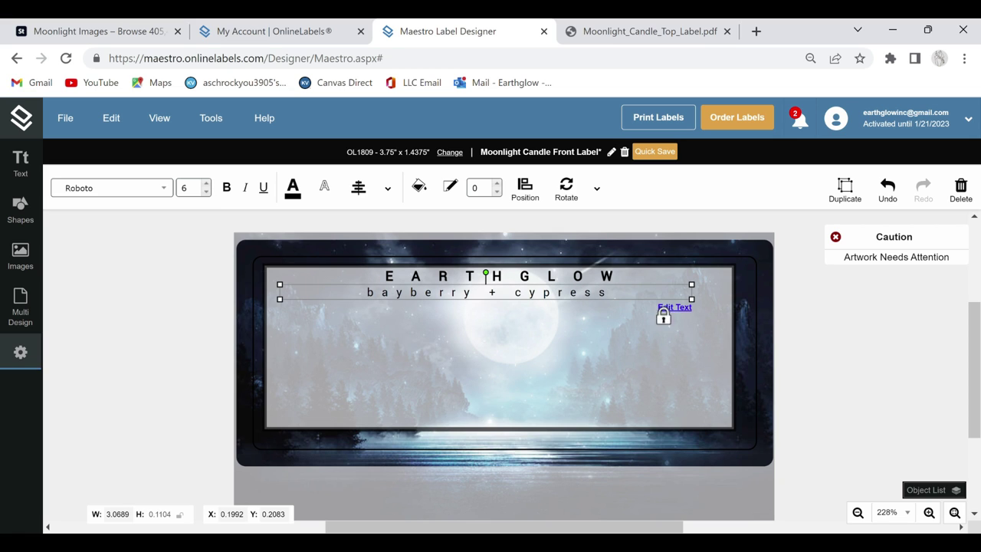
drag(689, 297, 733, 295)
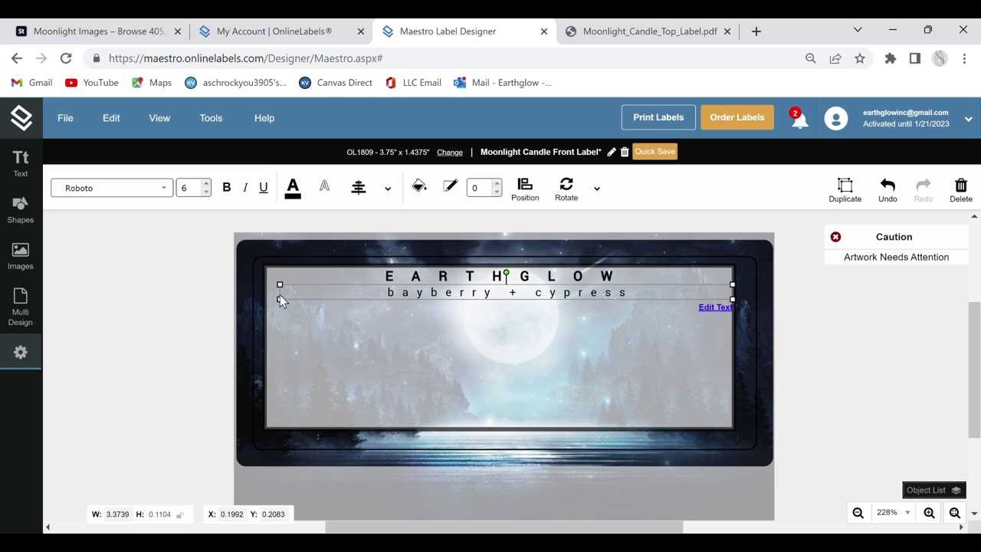
drag(278, 298, 278, 311)
click(358, 188)
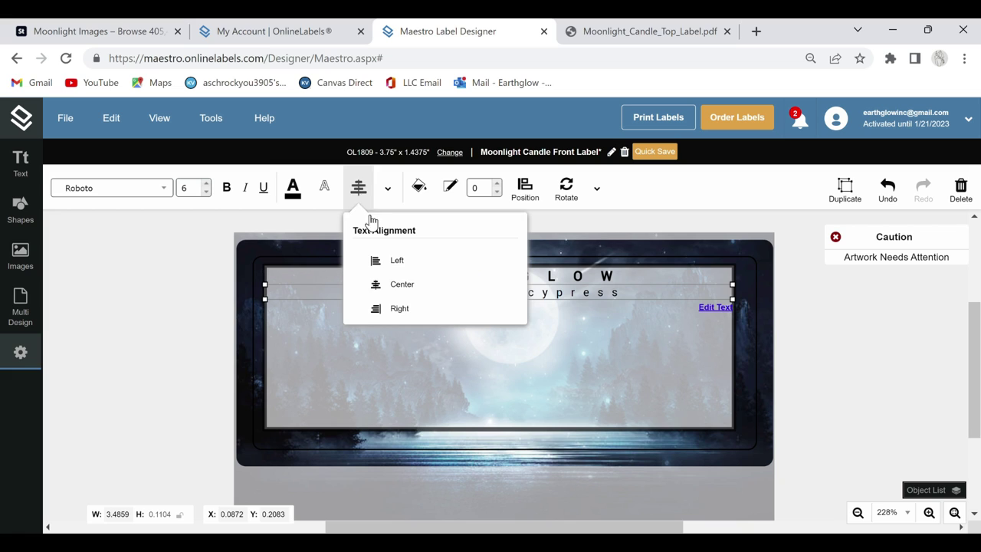
click(379, 281)
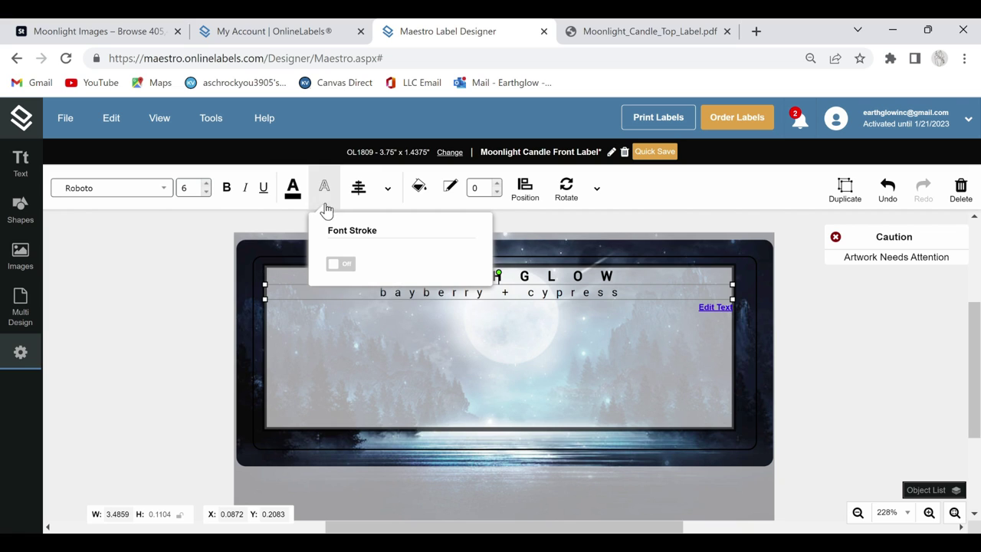
- Increase the letter spacing of the "bayberry + cypress" text to 6
mouse_move(374, 199)
mouse_move(445, 512)
mouse_down()
mouse_move(477, 512)
mouse_move(465, 512)
mouse_up()
click(617, 383)
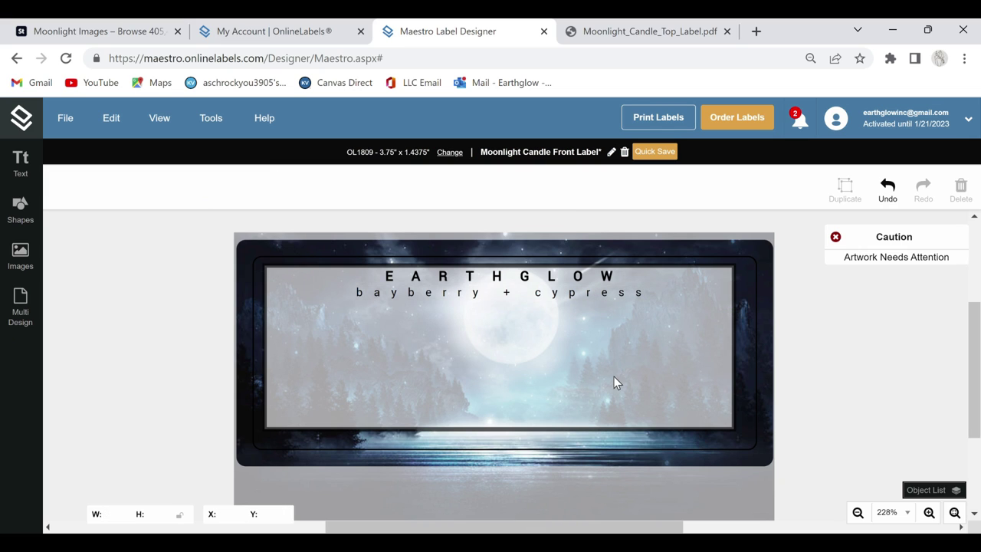
- Add the text "moonlight in vermont" to the label in the Jaceline font
click(27, 164)
click(118, 214)
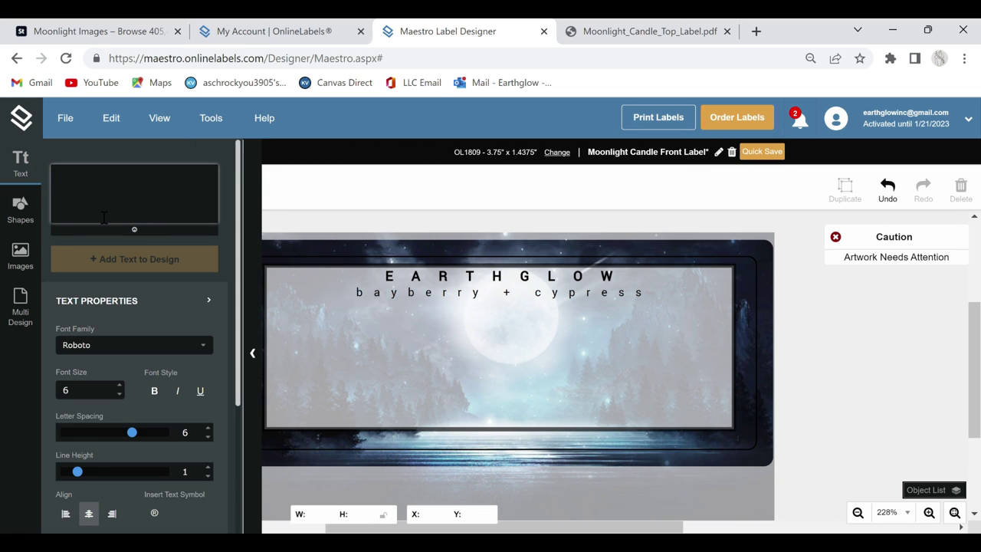
text(moonlight in vermont)
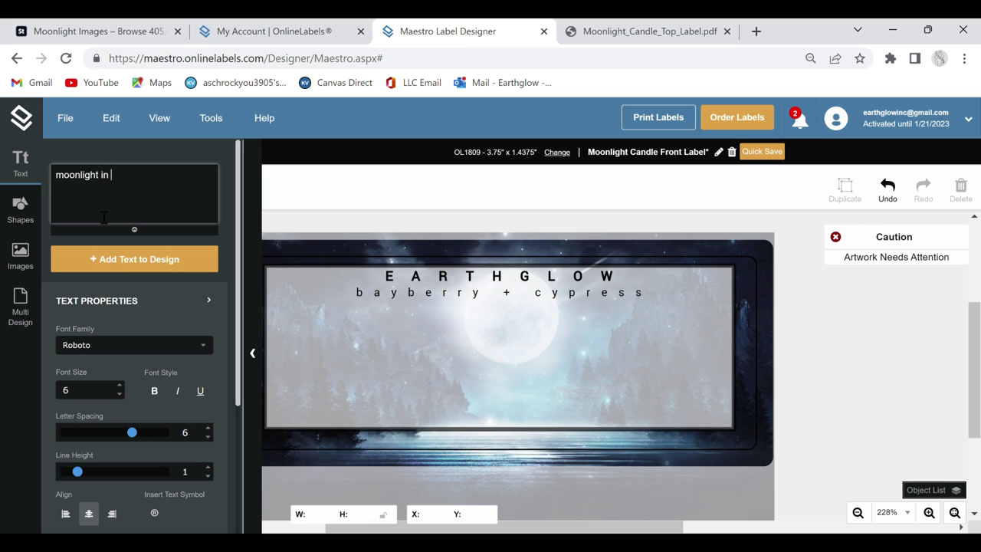
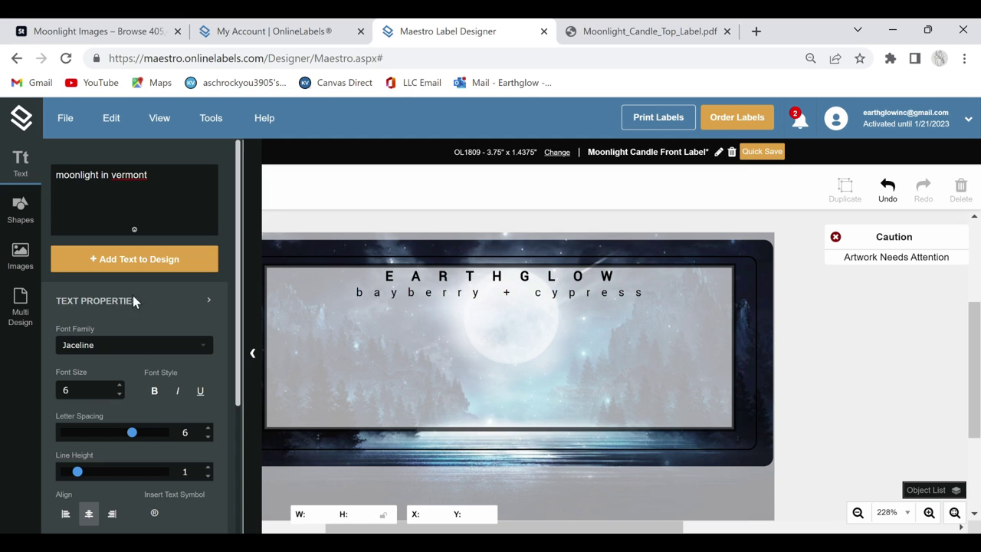
click(358, 187)
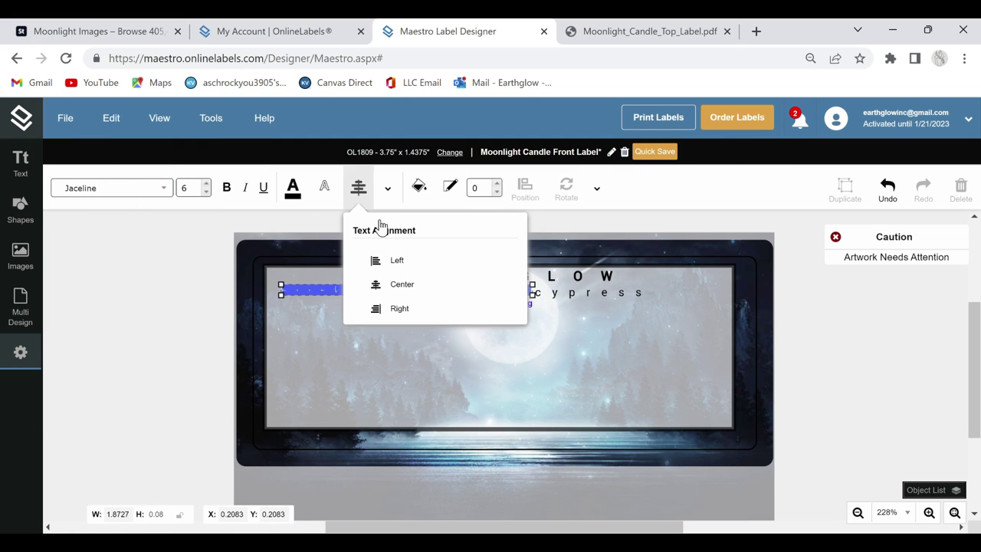
- Enlarge the "moonlight in vermont" text to font size 34
click(206, 184)
click(206, 185)
click(206, 184)
click(206, 185)
click(206, 185)
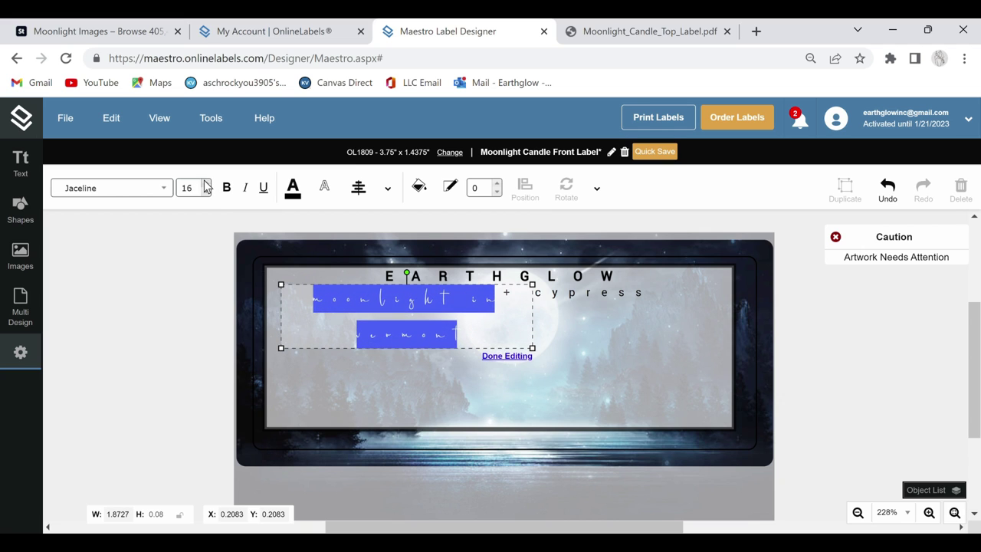
click(206, 185)
click(206, 185)
click(206, 184)
click(206, 185)
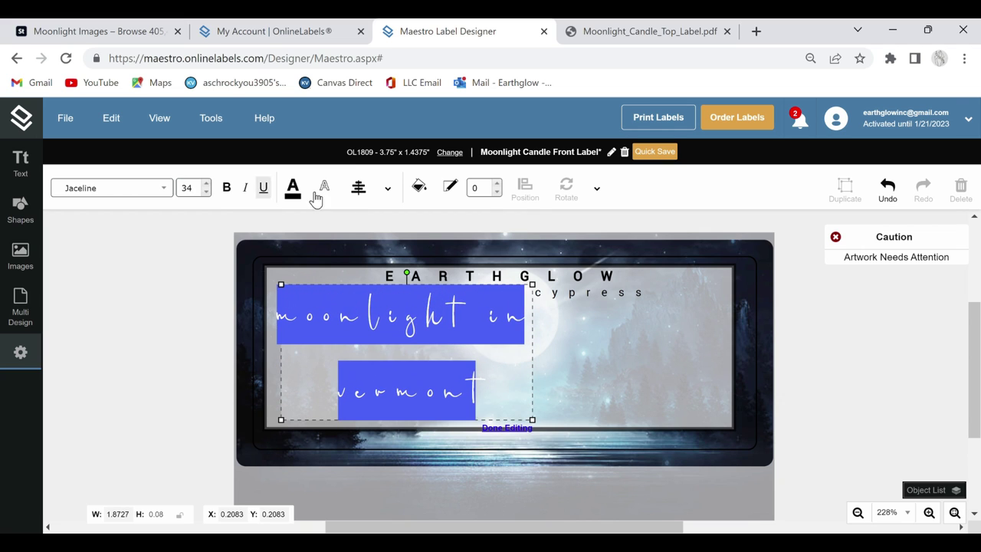
- Reduce the letter spacing of "moonlight in vermont" to 2.5 and widen its box to about 2.47 to fit one line
mouse_move(386, 203)
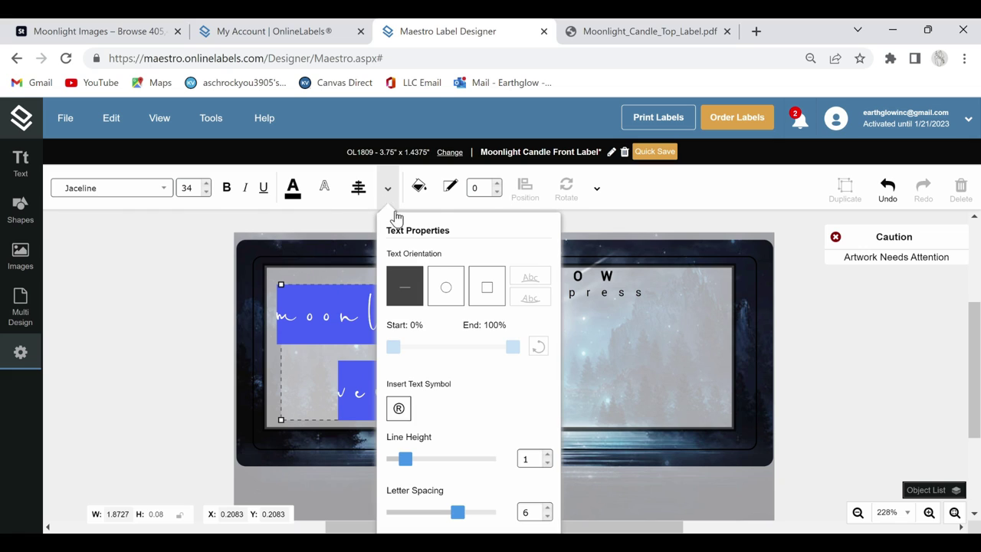
drag(458, 512, 432, 512)
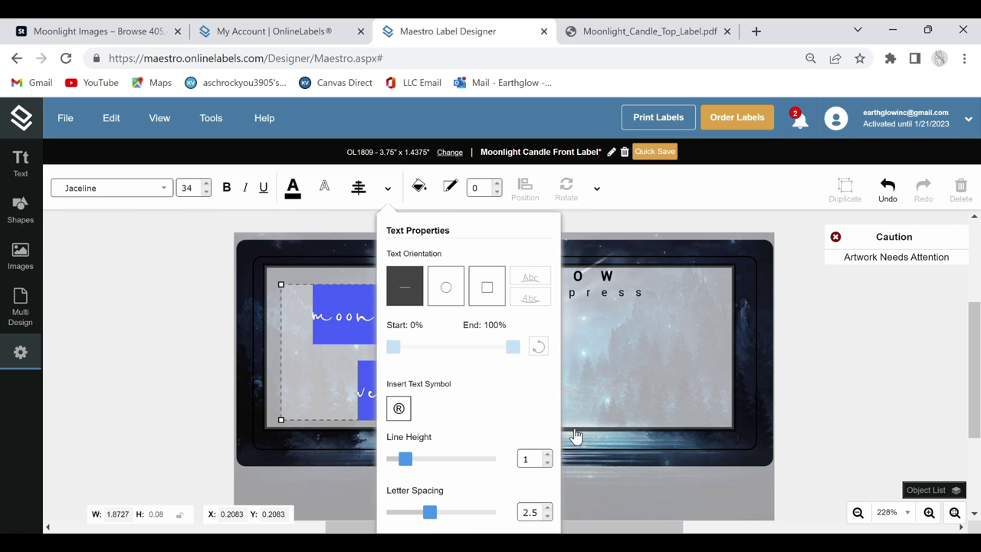
drag(531, 419, 620, 381)
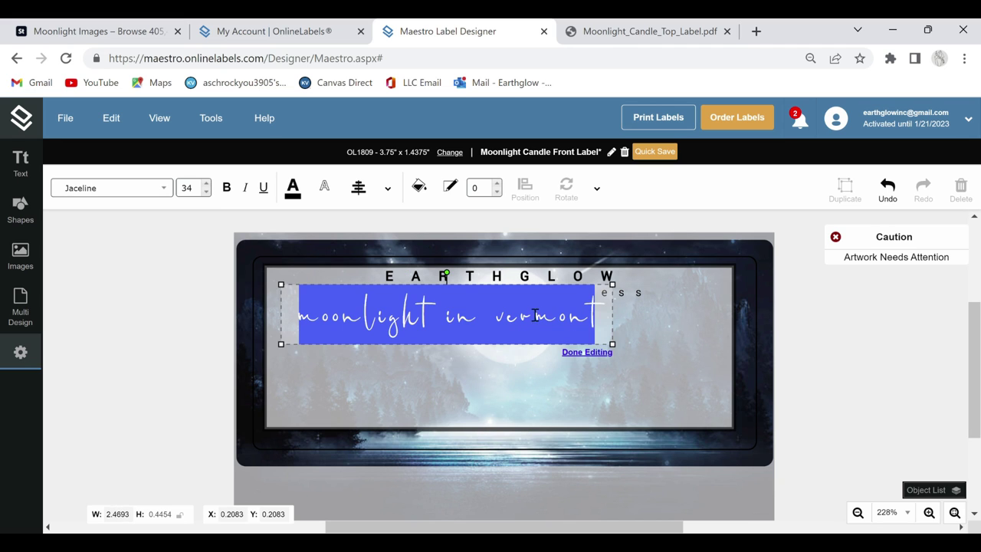
- Place "moonlight in vermont" below the "bayberry + cypress" line and extend its box on both sides to about 3.47 wide
click(587, 352)
drag(556, 323, 608, 361)
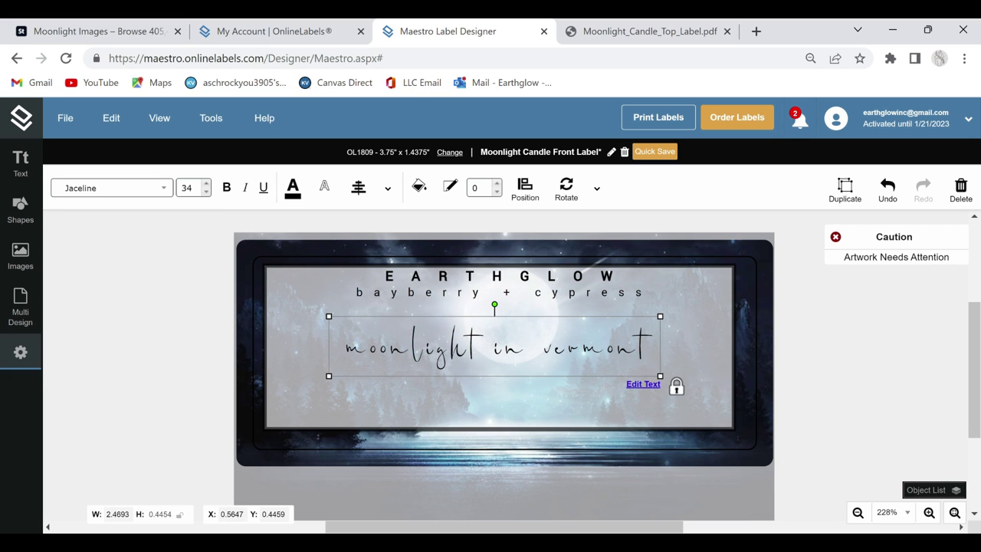
drag(659, 374, 732, 376)
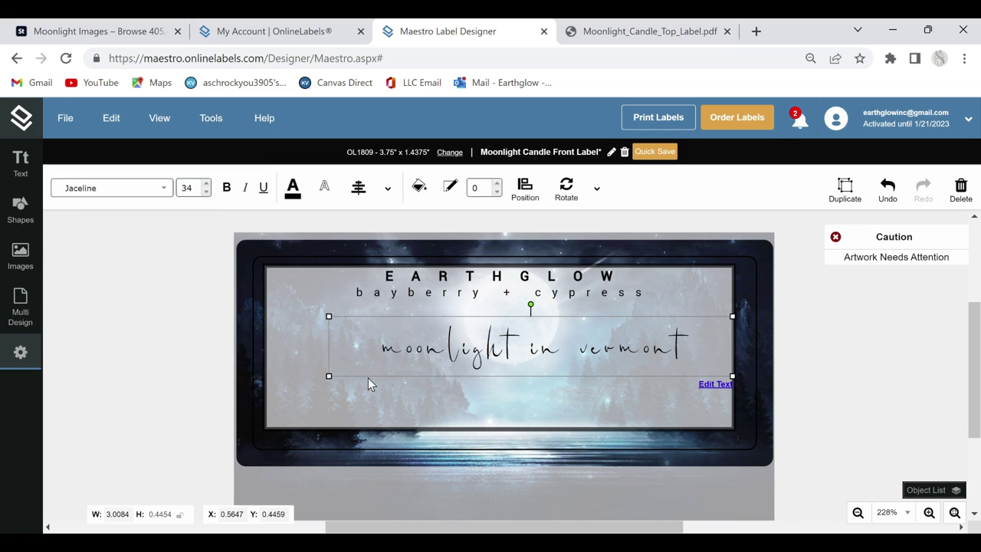
drag(326, 376, 280, 373)
- Turn on a black font stroke for the "moonlight in vermont" text
click(325, 190)
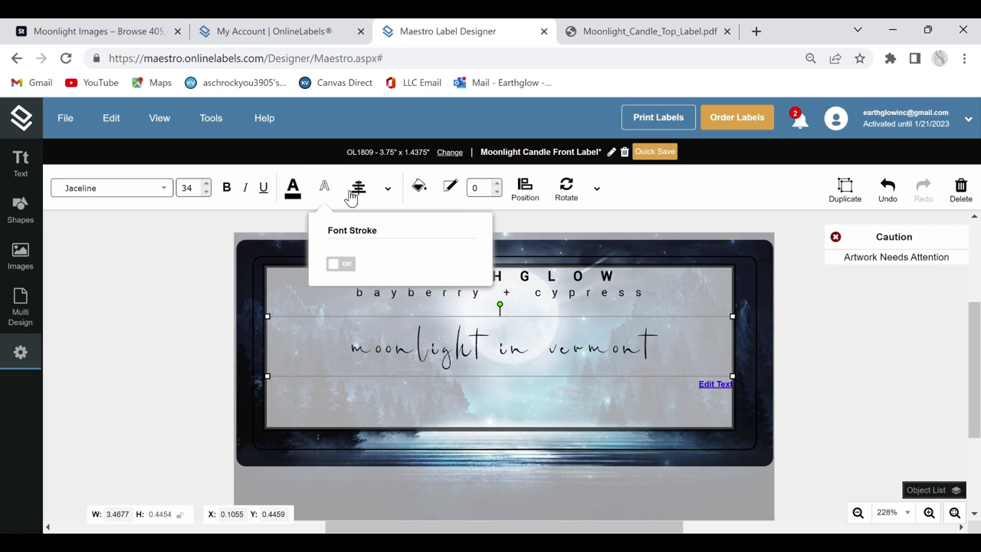
click(387, 190)
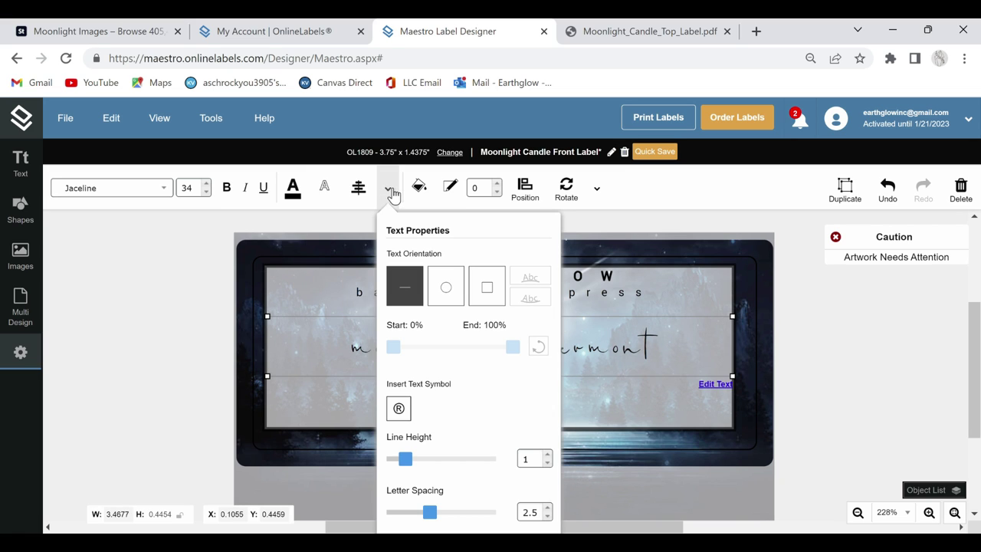
click(234, 192)
mouse_move(324, 188)
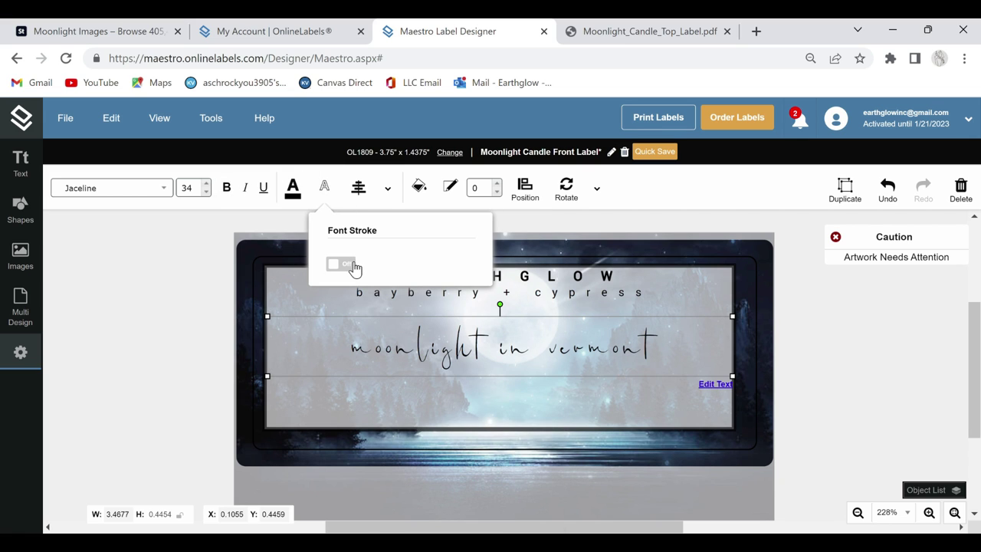
click(342, 264)
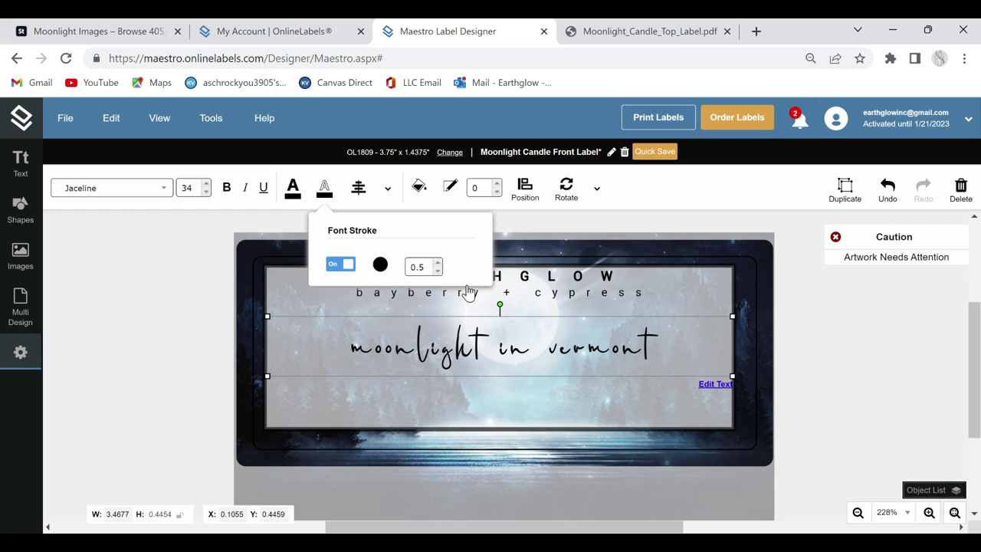
- Set the "moonlight in vermont" letter spacing to 4.5 and its font stroke thickness to 0.75
mouse_move(388, 189)
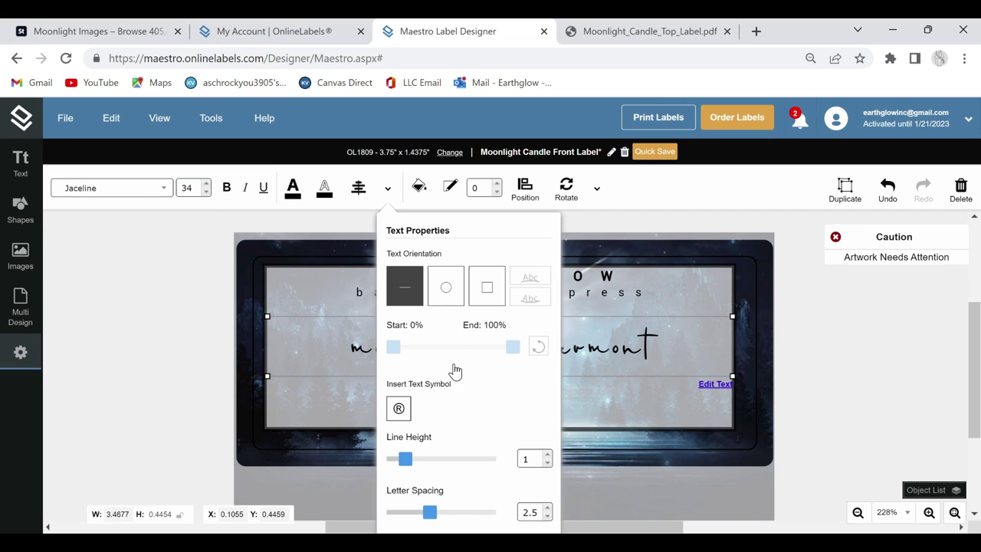
drag(442, 521, 453, 513)
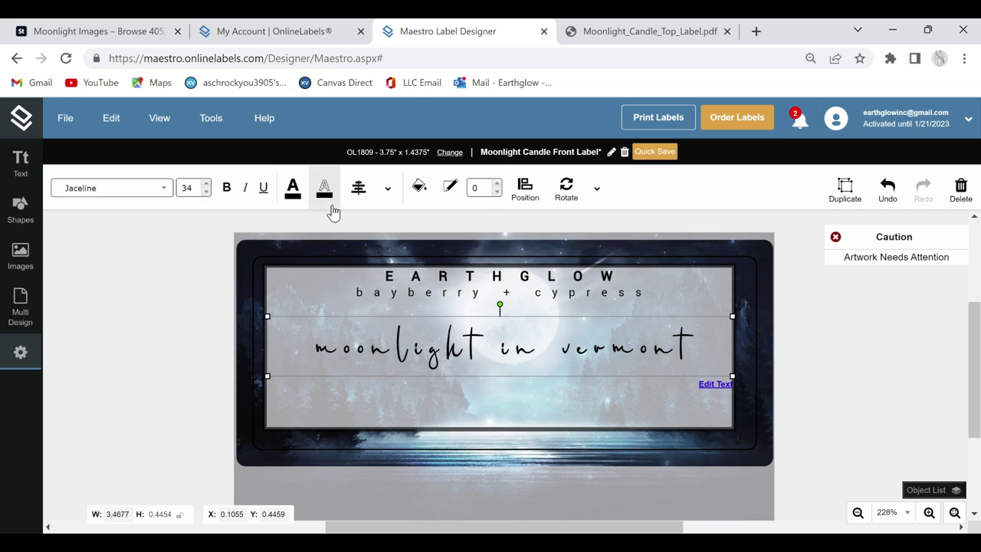
mouse_move(325, 201)
click(439, 263)
click(439, 263)
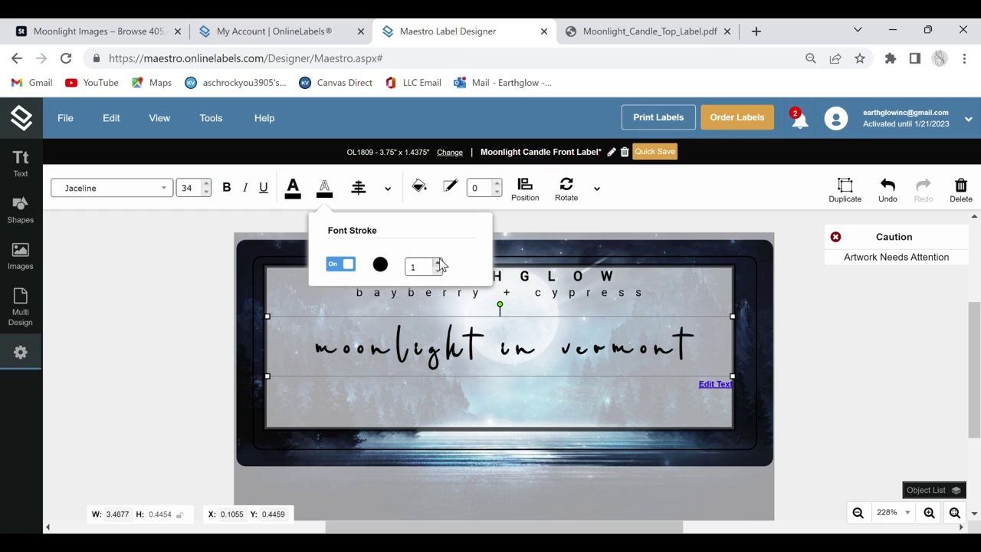
click(438, 270)
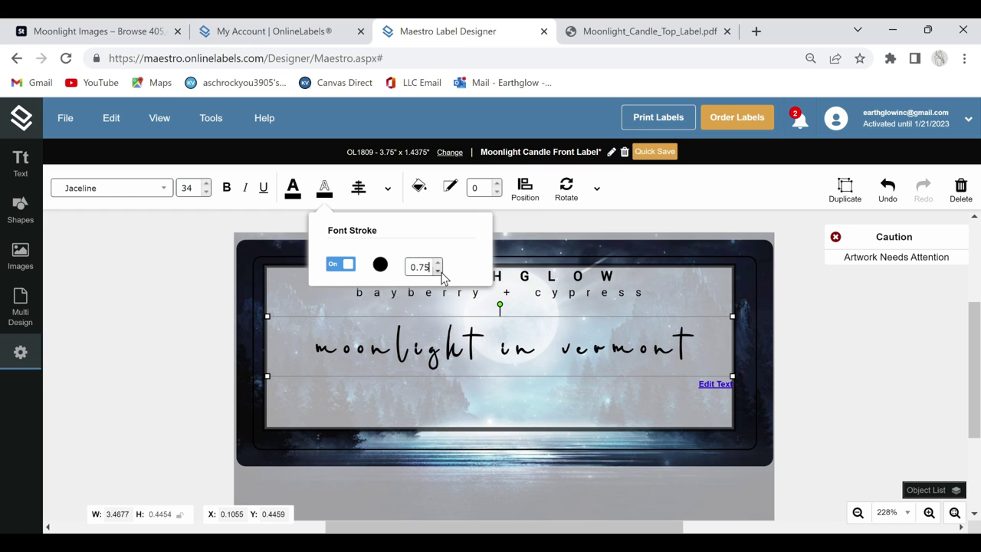
- Turn on a black font stroke for the "bayberry + cypress" text and set its thickness to 0.25
click(534, 294)
click(324, 187)
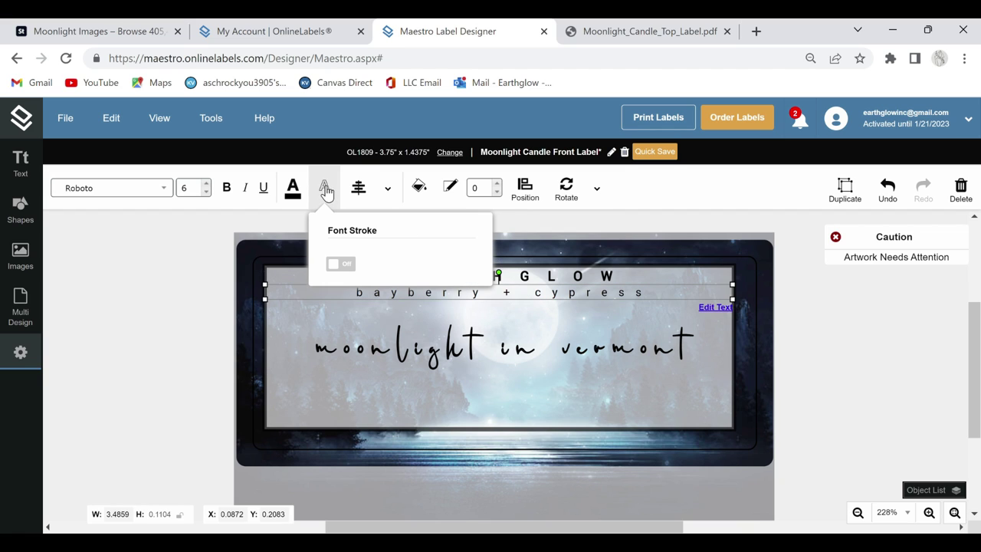
click(342, 265)
click(438, 271)
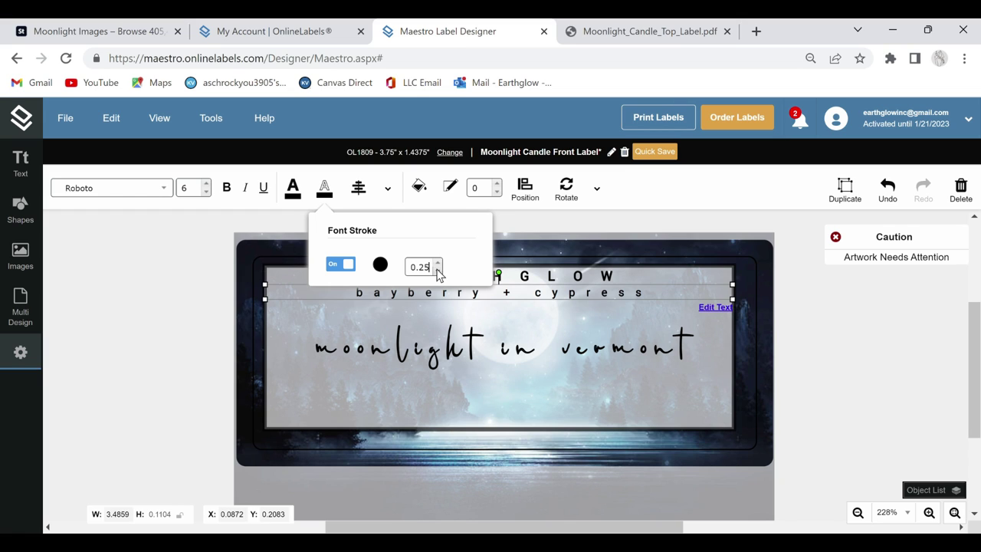
click(437, 263)
click(437, 263)
click(437, 263)
click(437, 263)
click(437, 271)
click(437, 271)
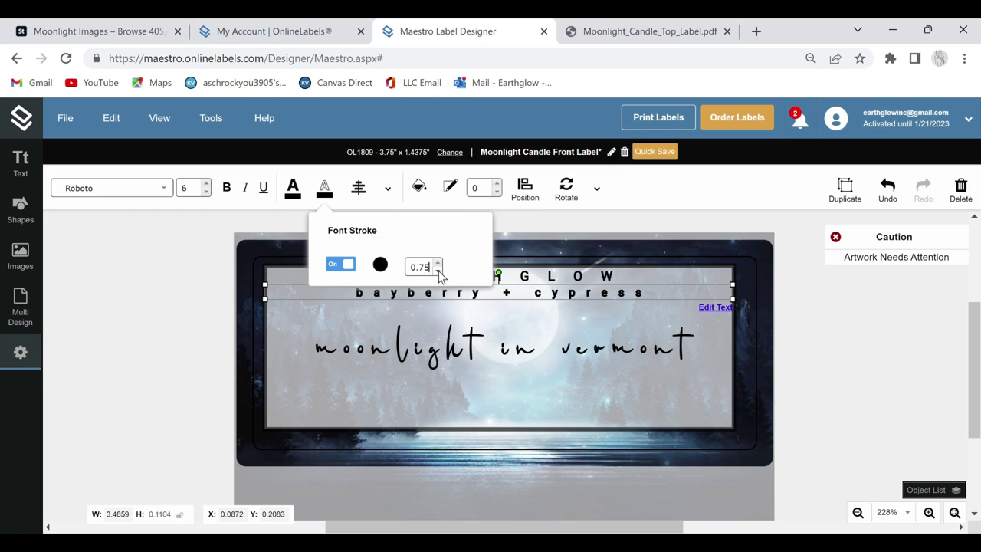
click(438, 272)
click(439, 272)
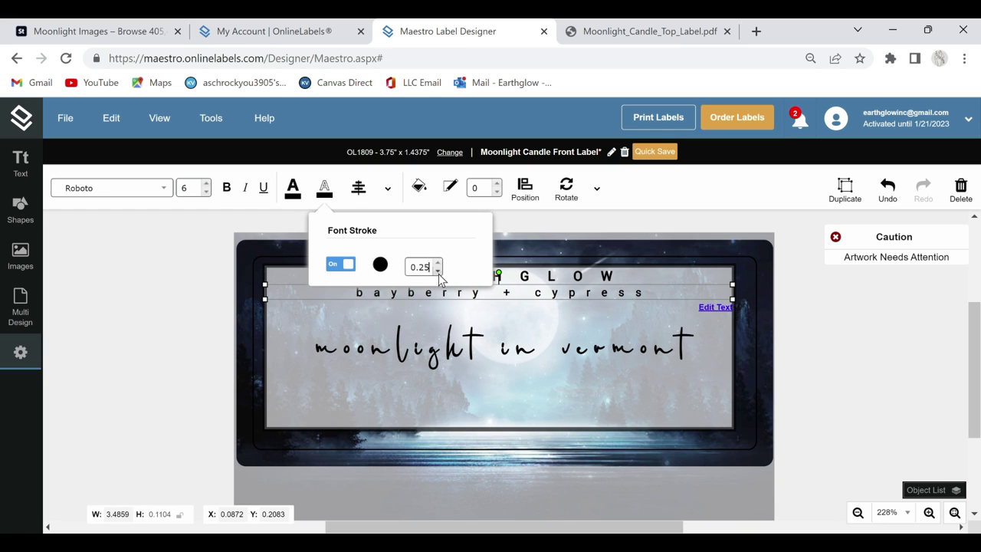
- Make the font stroke of the "EARTHGLOW" heading slightly thicker
click(579, 280)
click(324, 188)
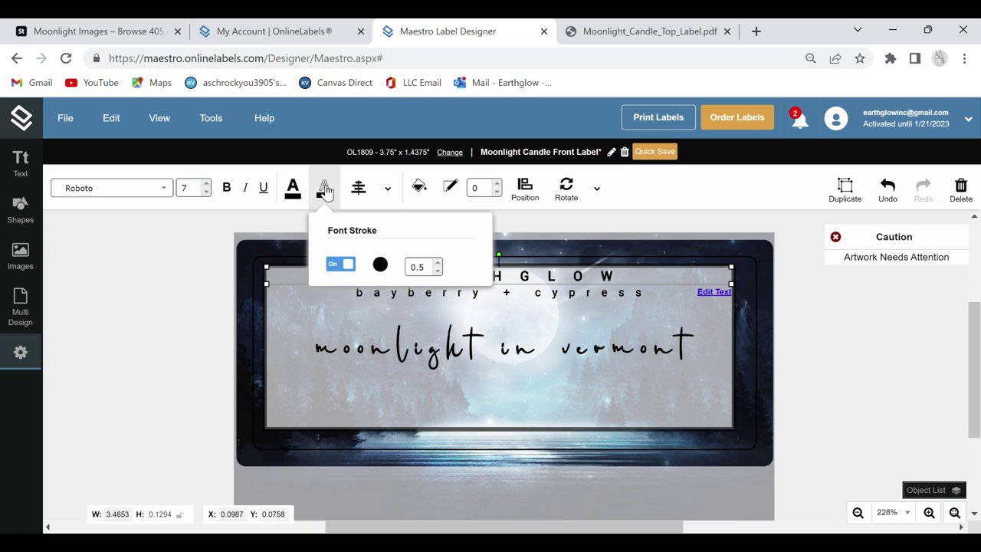
click(439, 264)
click(439, 264)
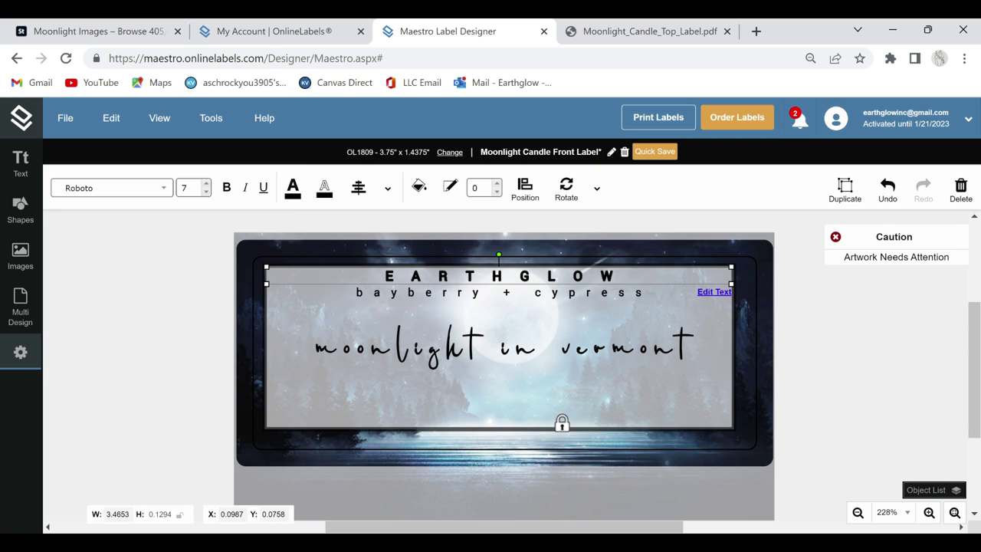
click(388, 189)
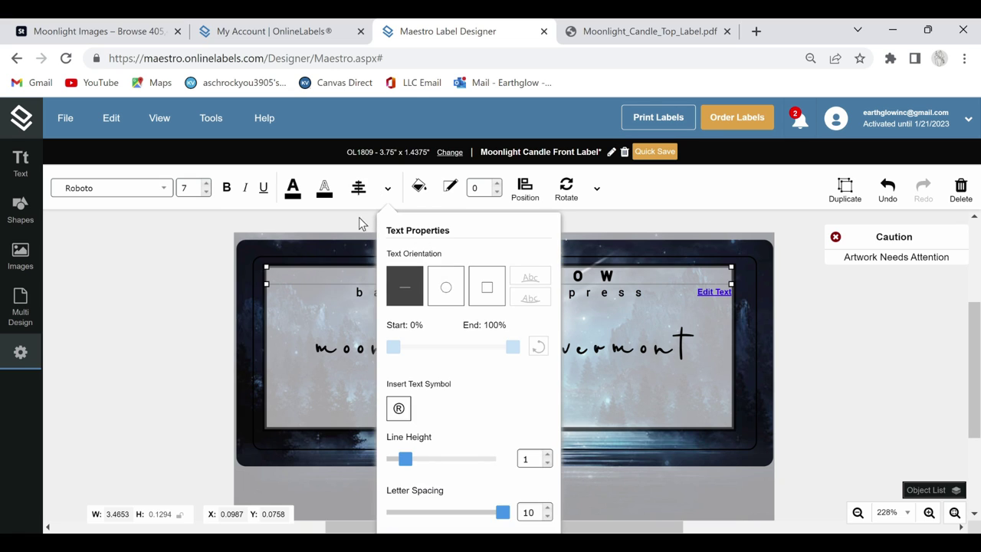
mouse_move(328, 194)
click(437, 270)
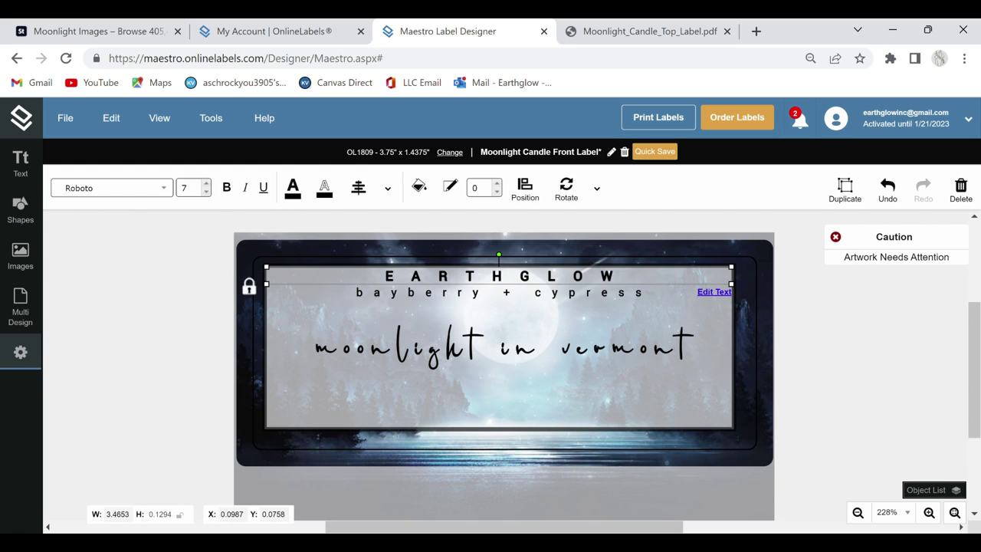
- Add the text "WINTER WONDERLAND COLLECTION" to the label
click(347, 338)
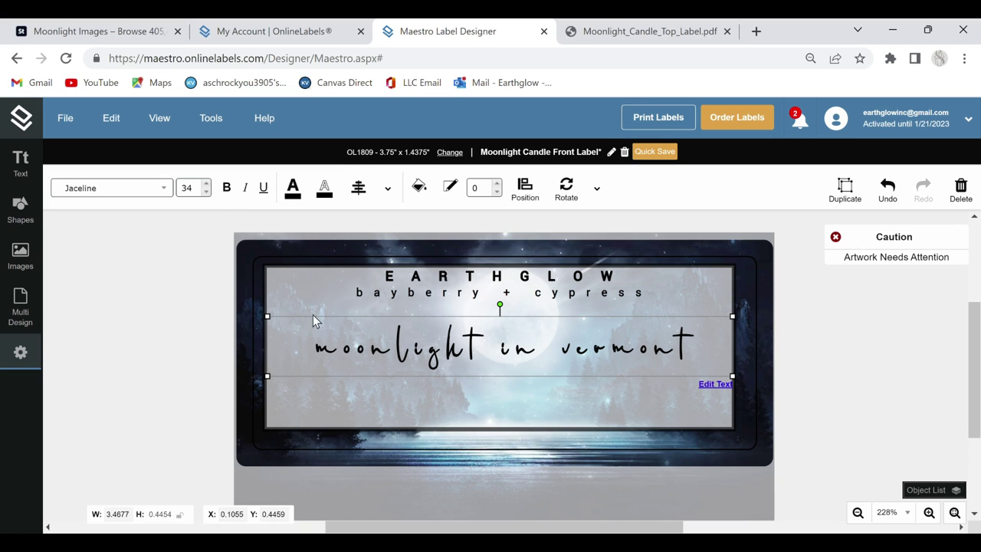
click(27, 173)
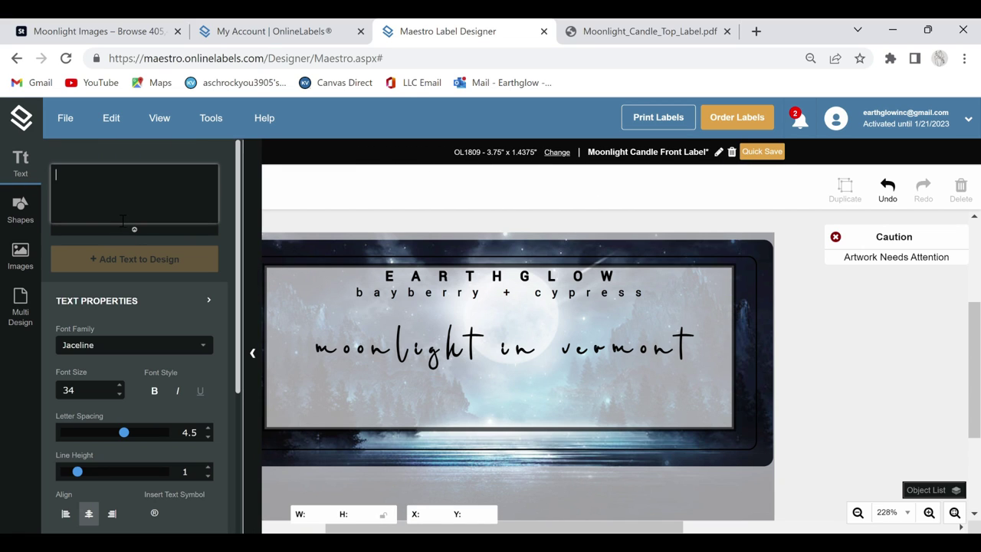
text(WINTER)
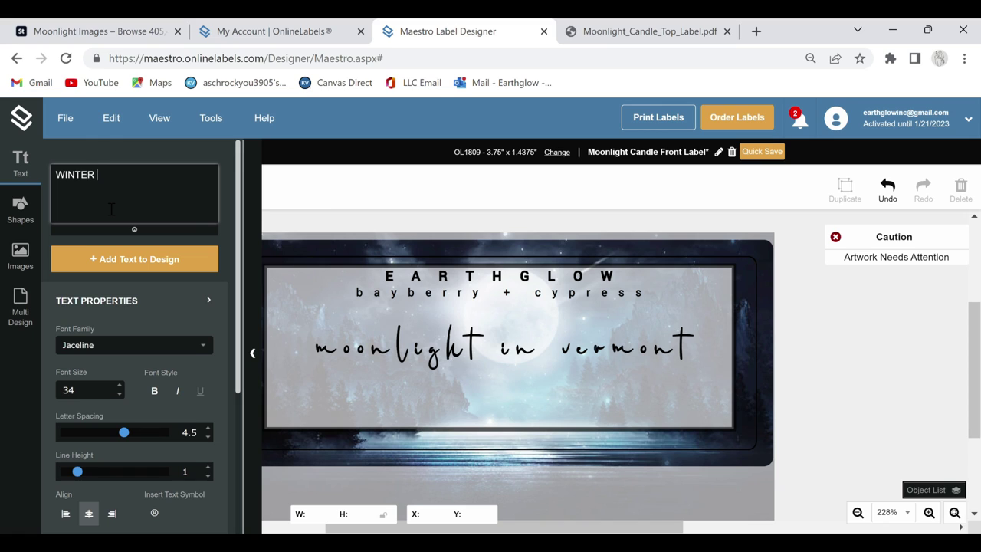
text( WONDERLAND COLLECTION)
click(145, 259)
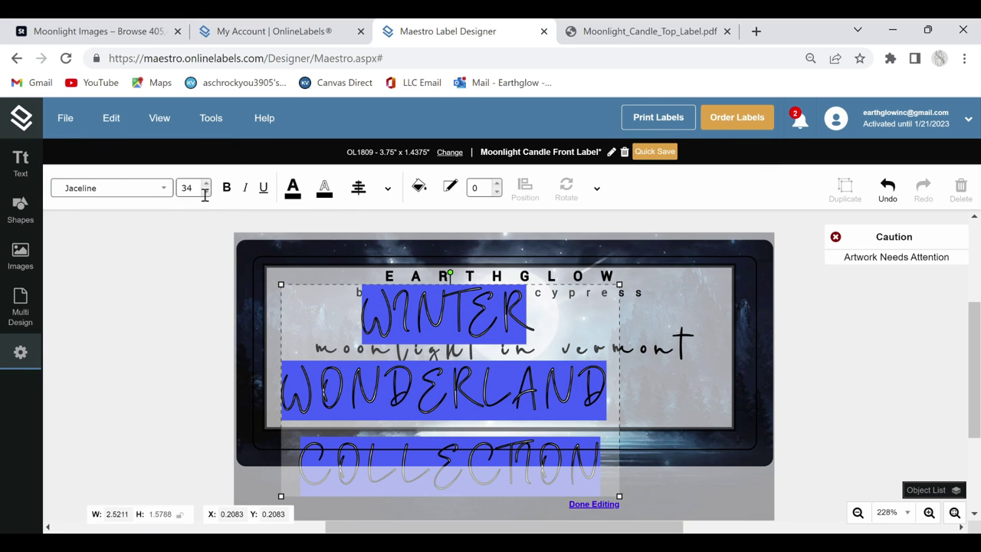
- Change the font of the "WINTER WONDERLAND COLLECTION" text to Roboto
click(153, 192)
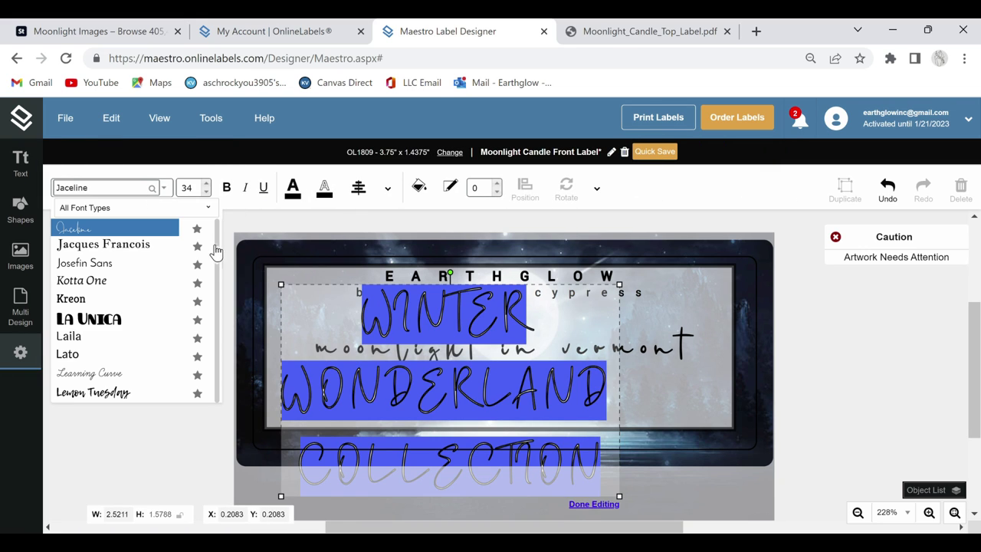
click(416, 282)
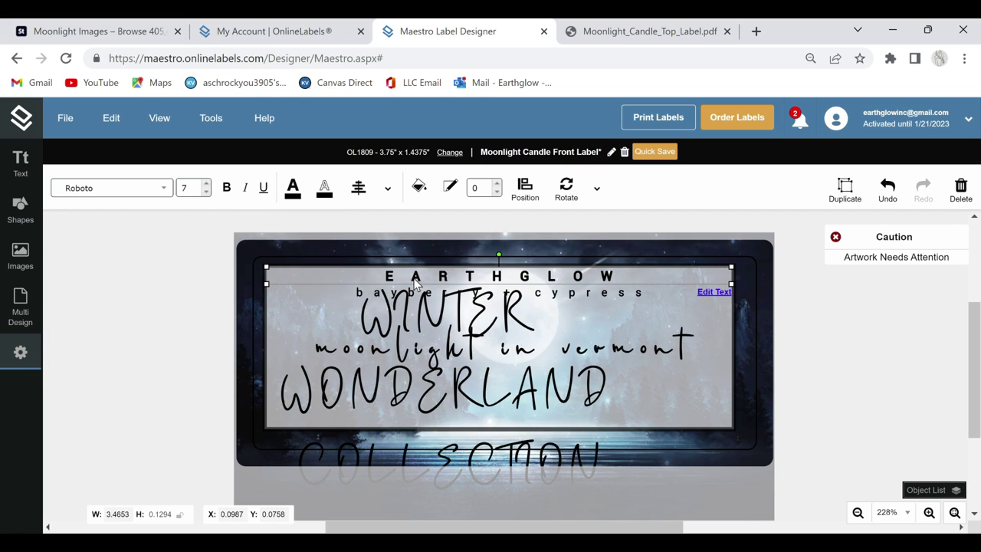
click(120, 190)
click(391, 410)
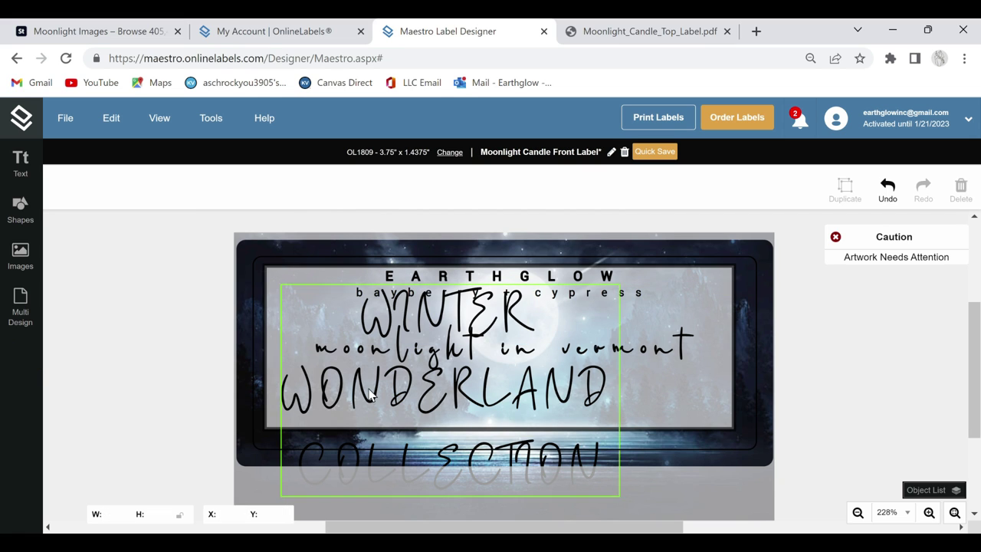
click(138, 198)
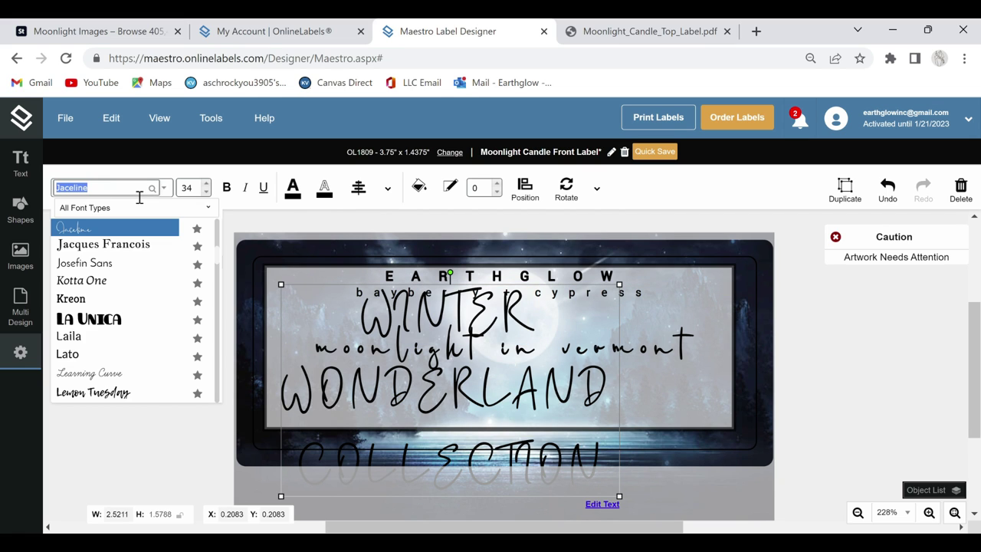
text(ROB)
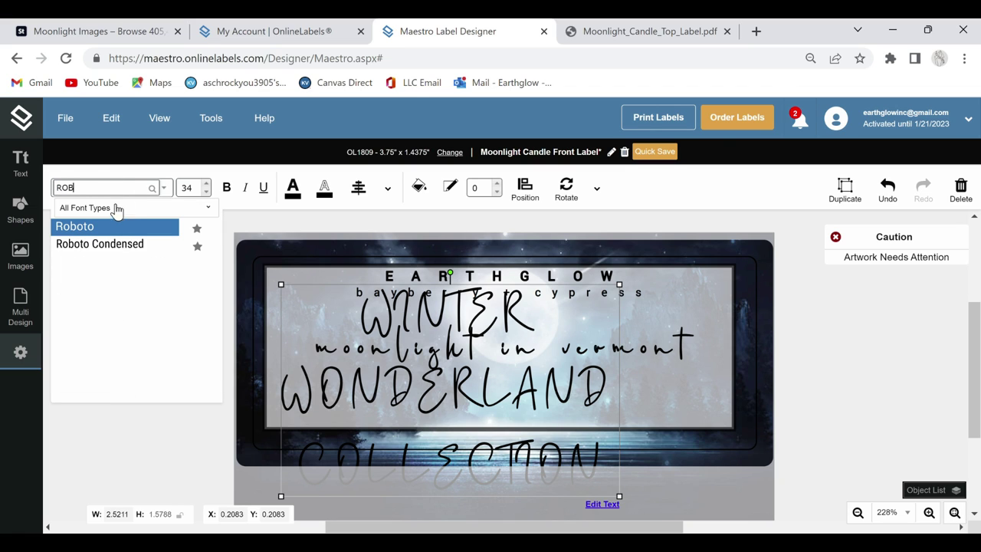
click(122, 224)
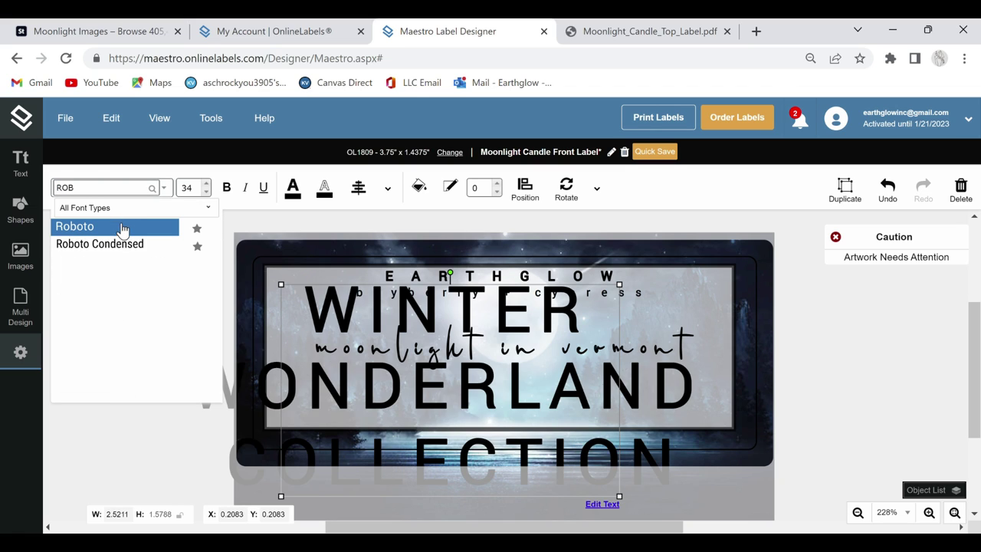
- Widen the "WINTER WONDERLAND COLLECTION" text box past the label's left edge to about 4.25
scroll(446, 391, down, 2)
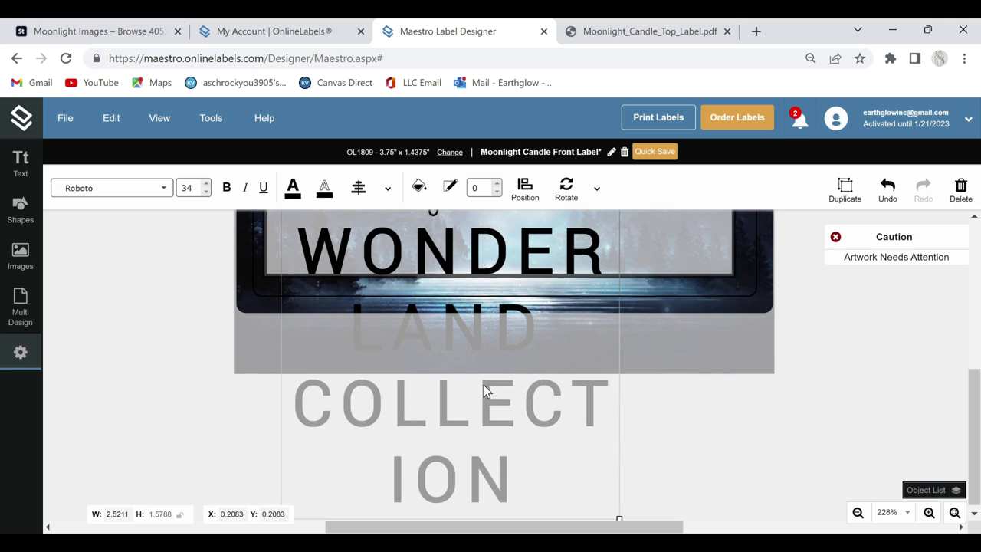
scroll(486, 385, up, 2)
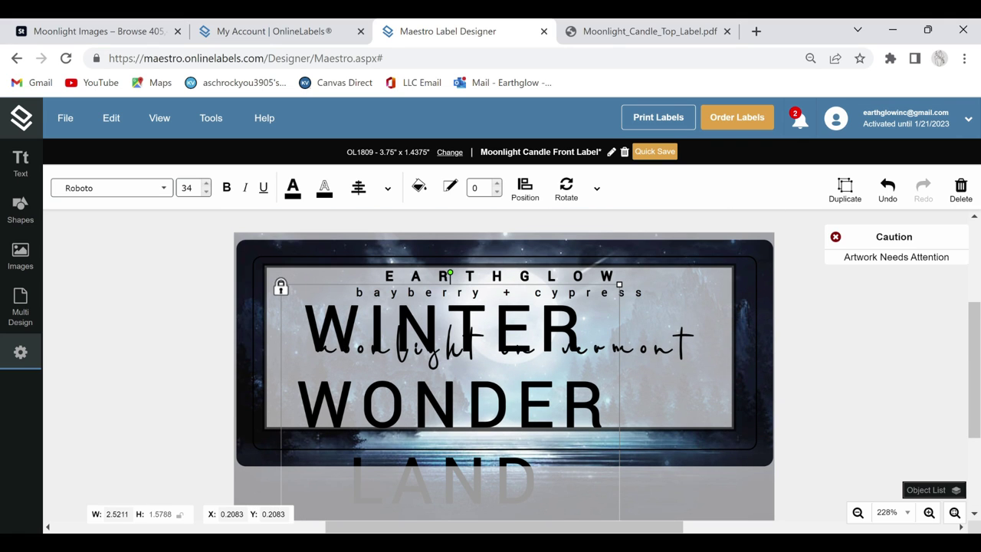
click(280, 288)
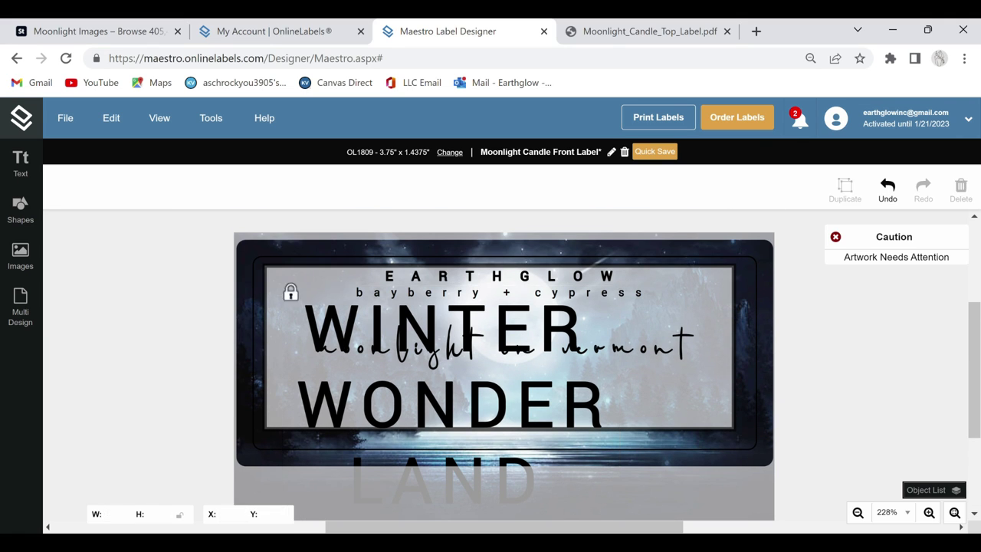
click(314, 307)
drag(281, 284, 51, 299)
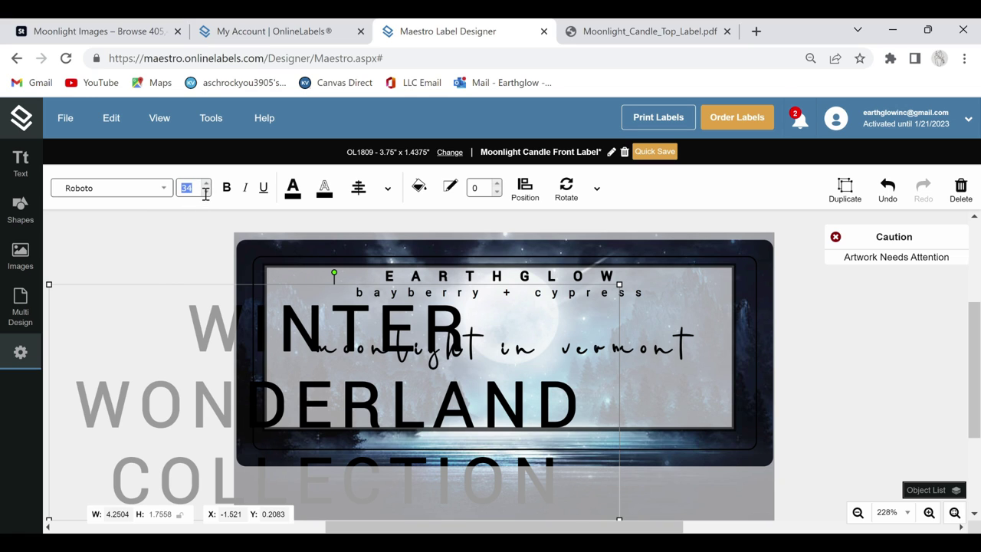
- Set the "WINTER WONDERLAND COLLECTION" text to size 7 and move it to the bottom of the inner panel, centred
key(Return)
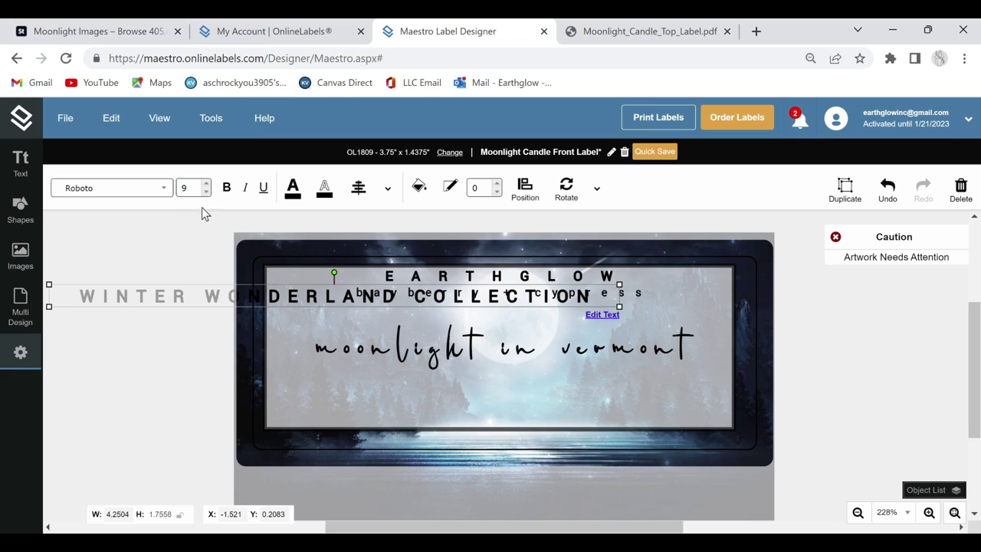
click(206, 192)
click(206, 193)
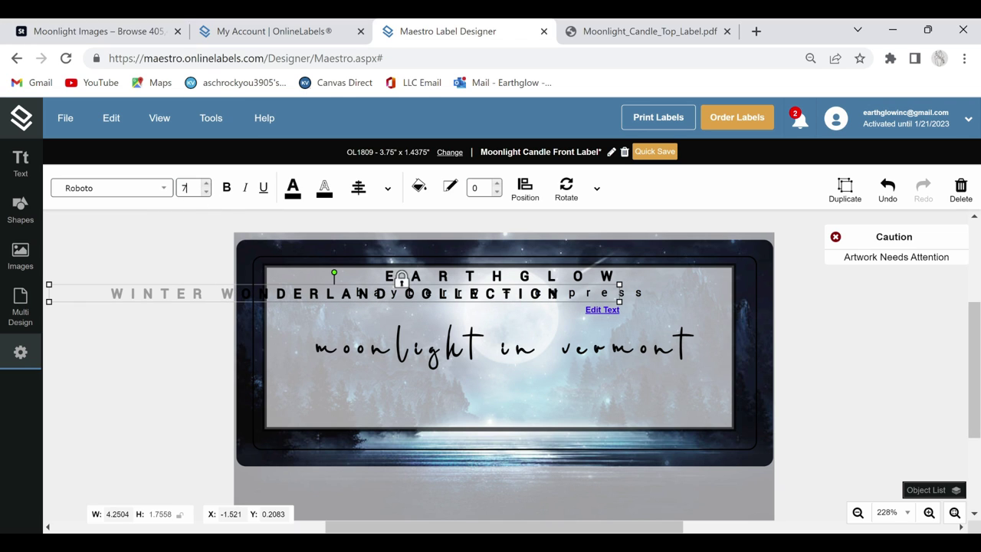
drag(312, 300, 463, 419)
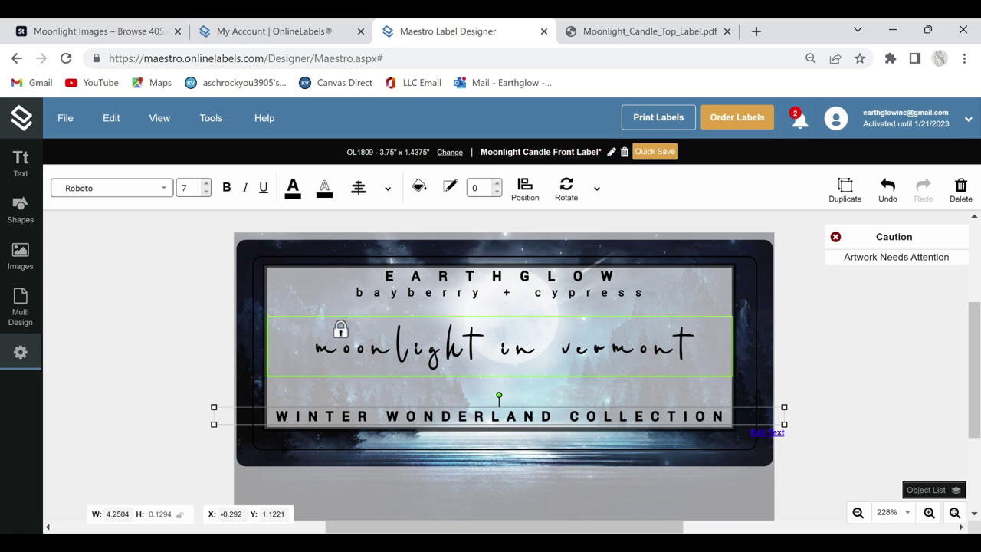
- Change the font of the "WINTER WONDERLAND COLLECTION" text to Palatino Linotype
click(108, 199)
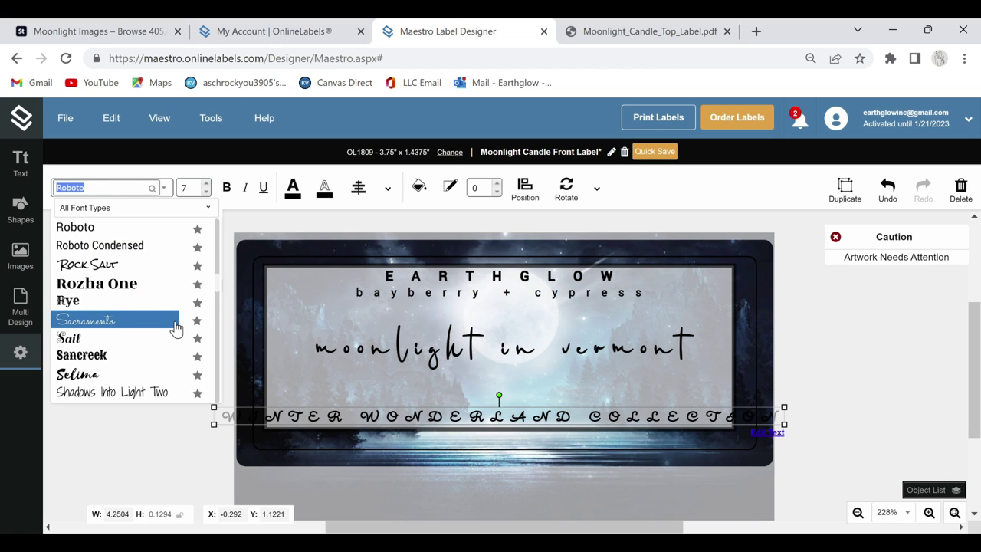
scroll(184, 321, down, 10)
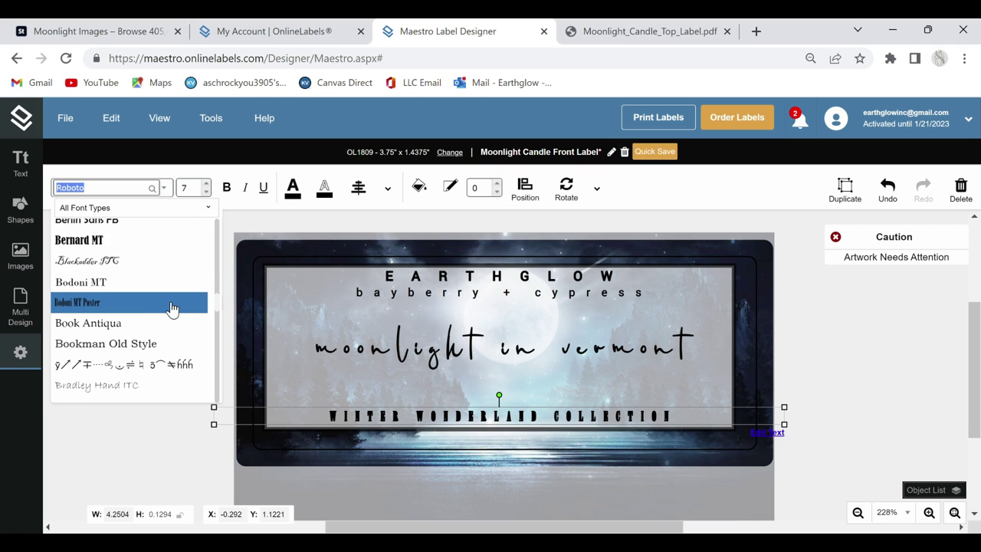
scroll(175, 310, down, 5)
scroll(177, 312, down, 5)
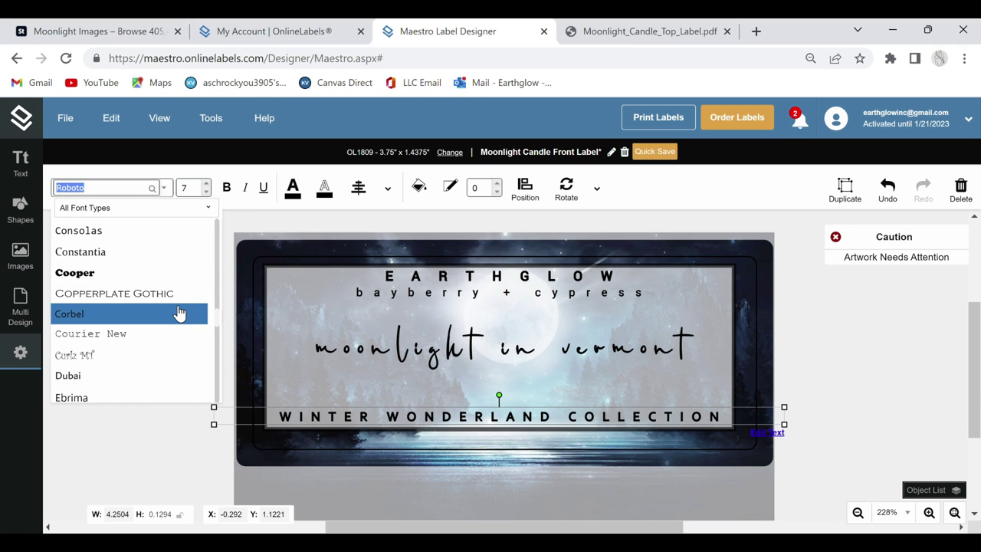
scroll(183, 312, down, 4)
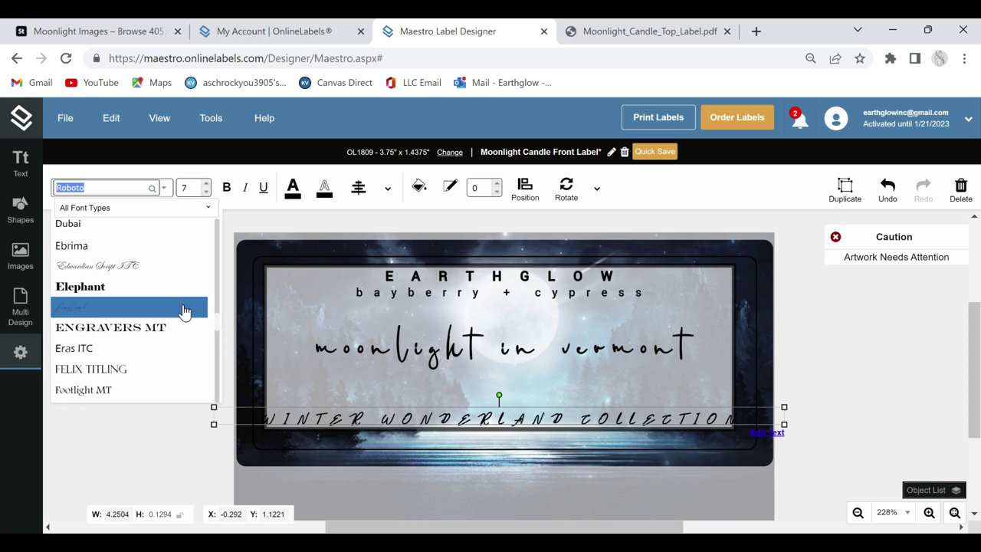
scroll(184, 311, down, 6)
scroll(187, 312, down, 4)
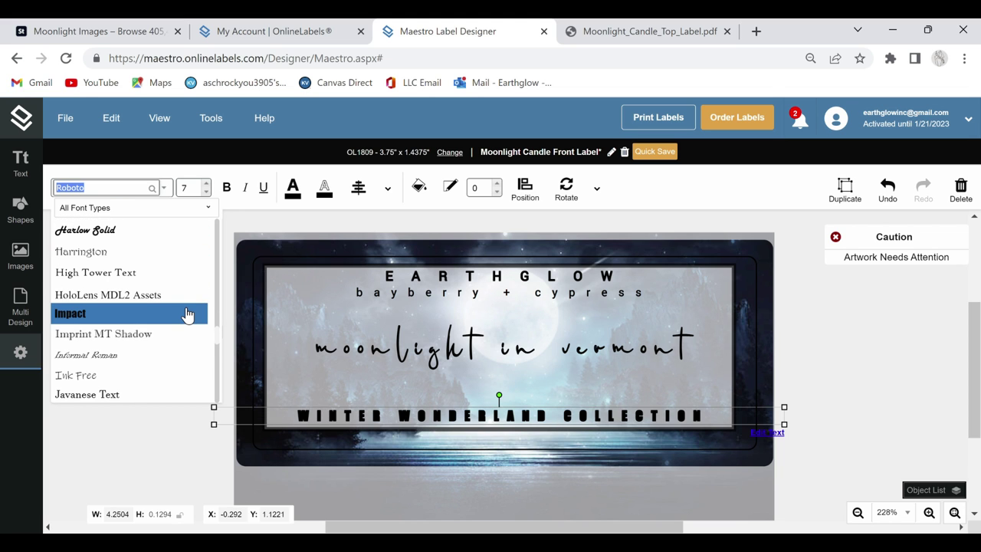
scroll(187, 314, down, 10)
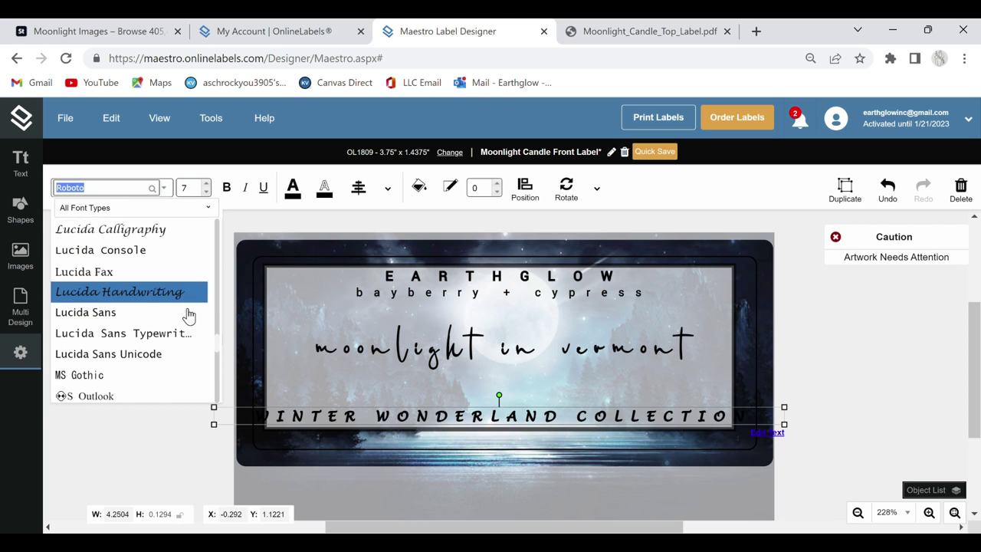
scroll(188, 315, down, 10)
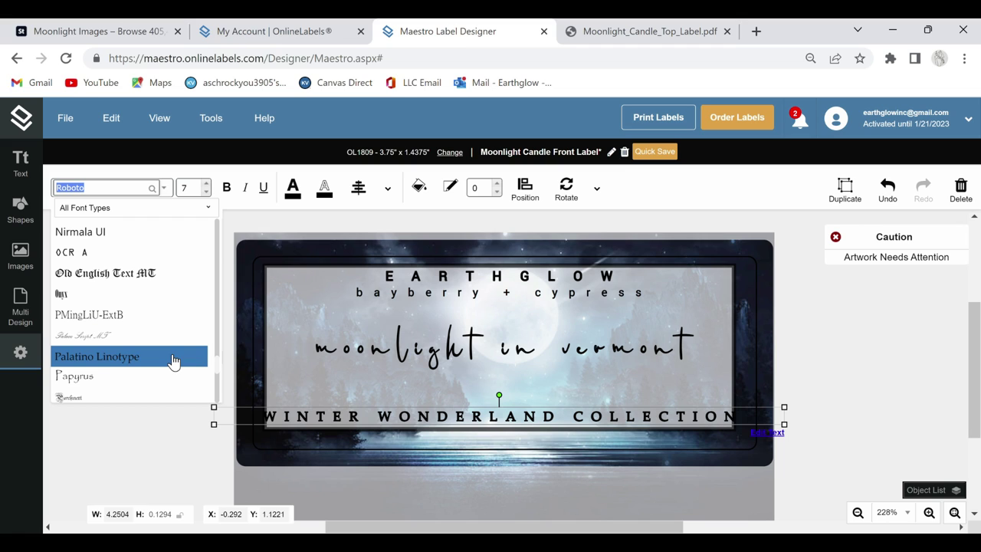
click(173, 359)
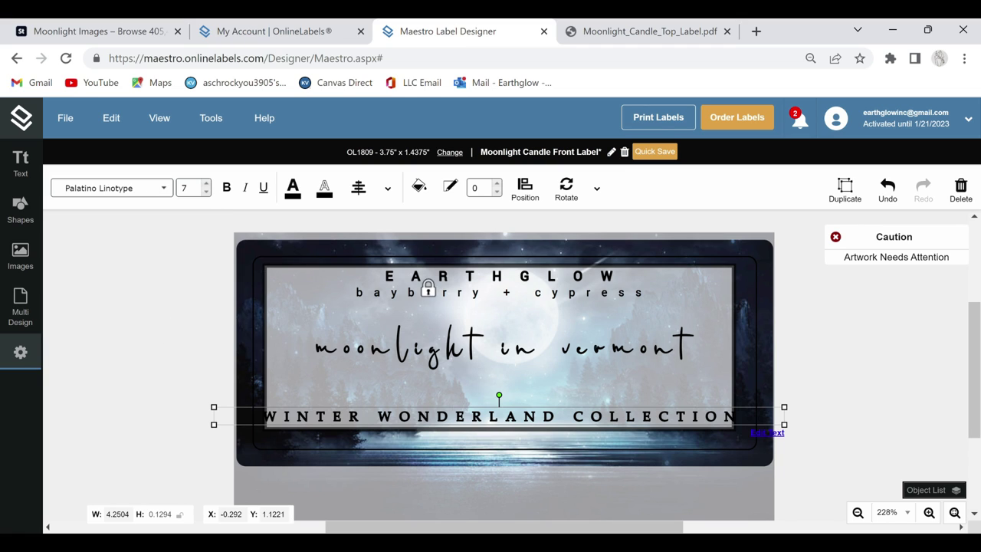
- Look at the saved "Moonlight in Vermont front" design for reference and reopen the "Moonlight Candle Front Label" design
click(426, 285)
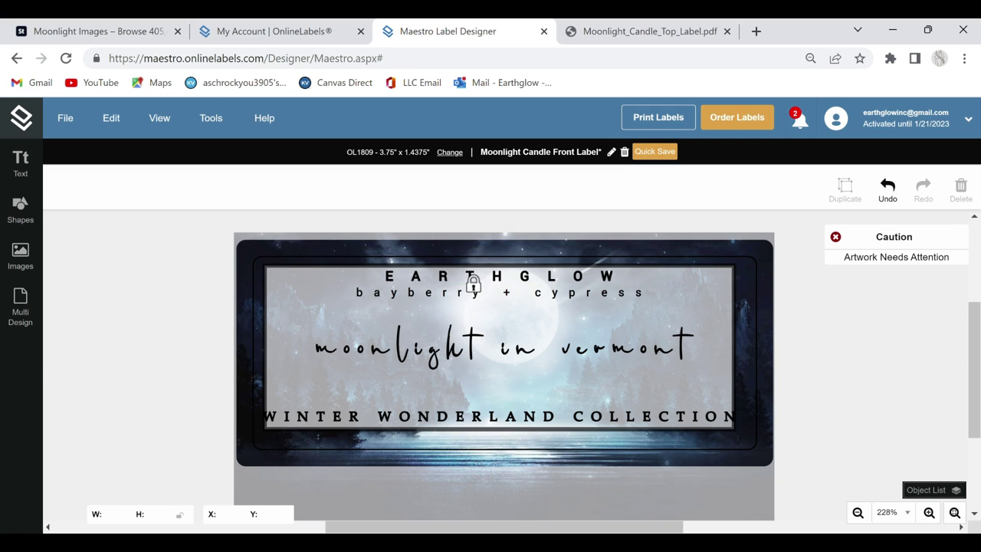
click(470, 281)
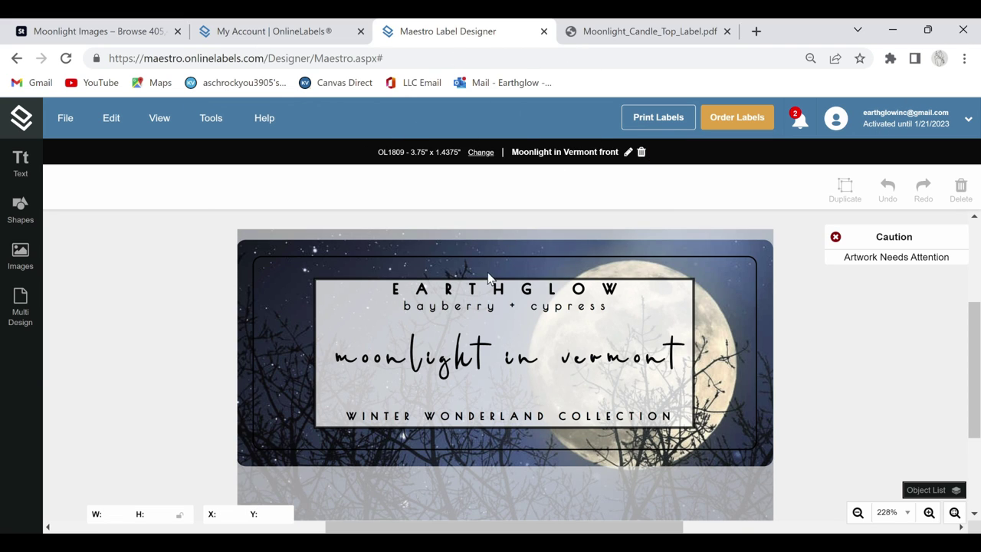
click(27, 124)
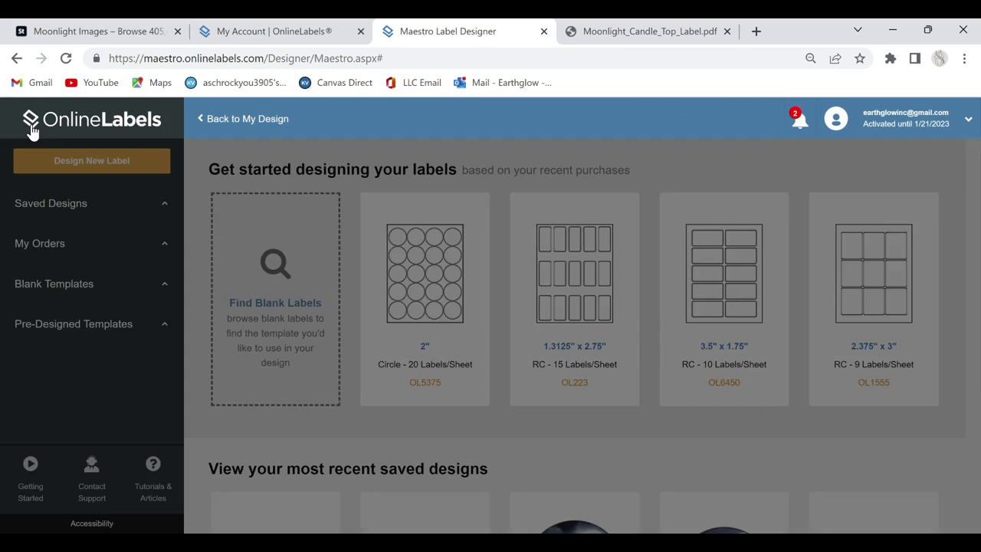
scroll(188, 218, down, 3)
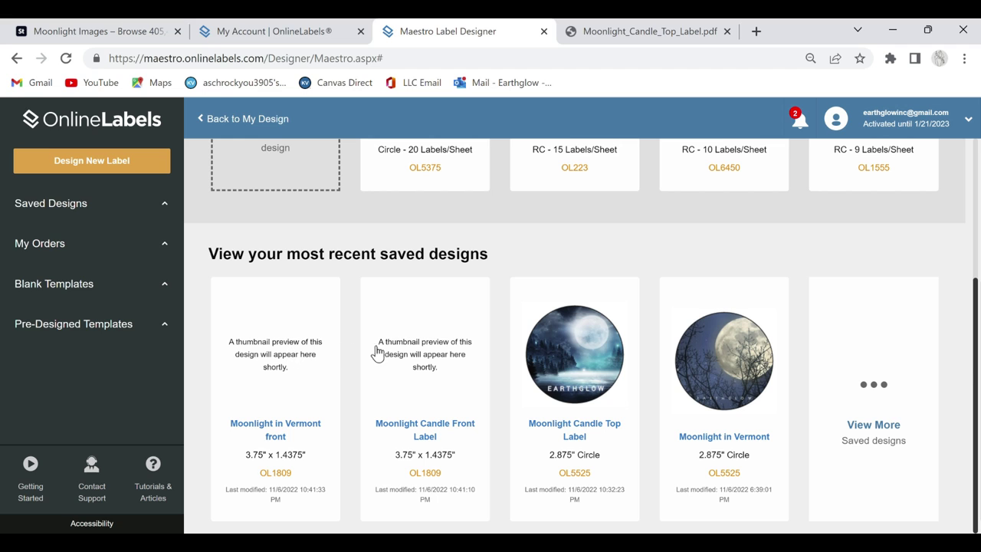
click(393, 344)
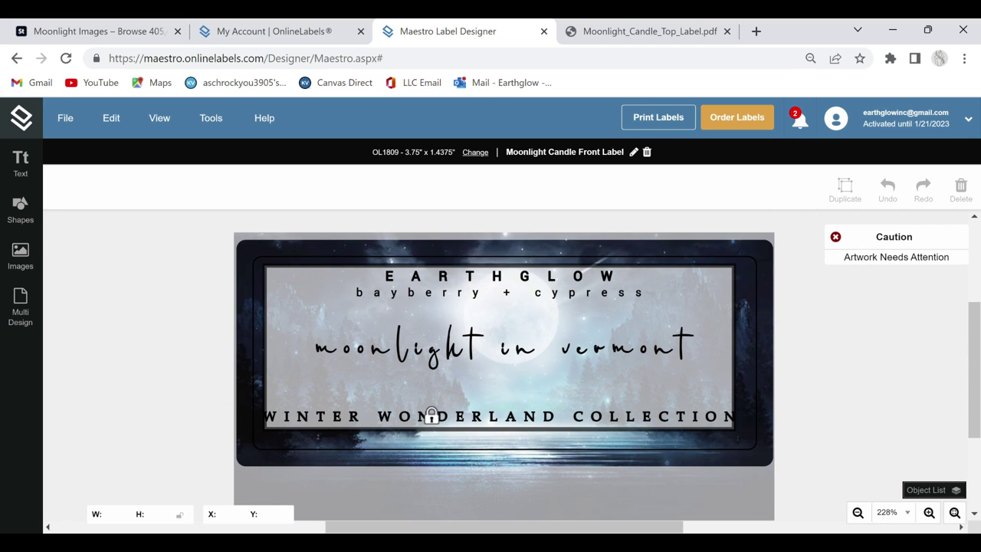
- Change the font of the "WINTER WONDERLAND COLLECTION" text to Poiret One
click(426, 417)
click(134, 189)
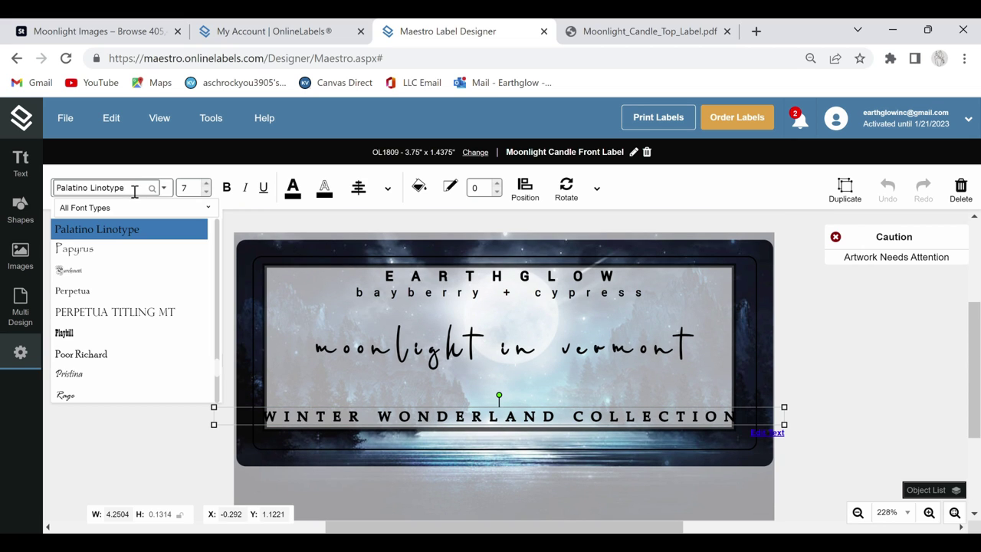
scroll(161, 291, down, 2)
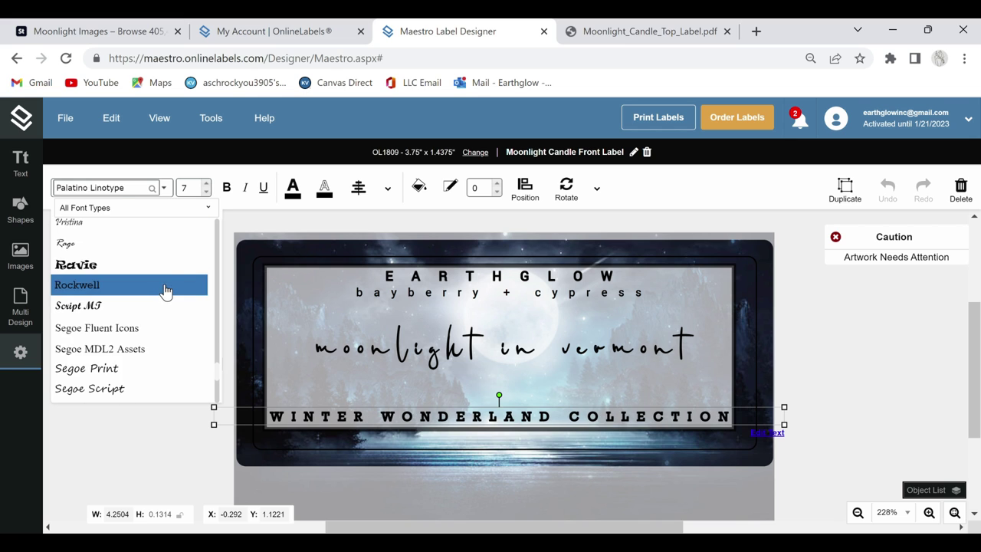
scroll(165, 289, up, 2)
scroll(171, 290, up, 4)
scroll(172, 291, down, 6)
scroll(175, 289, up, 2)
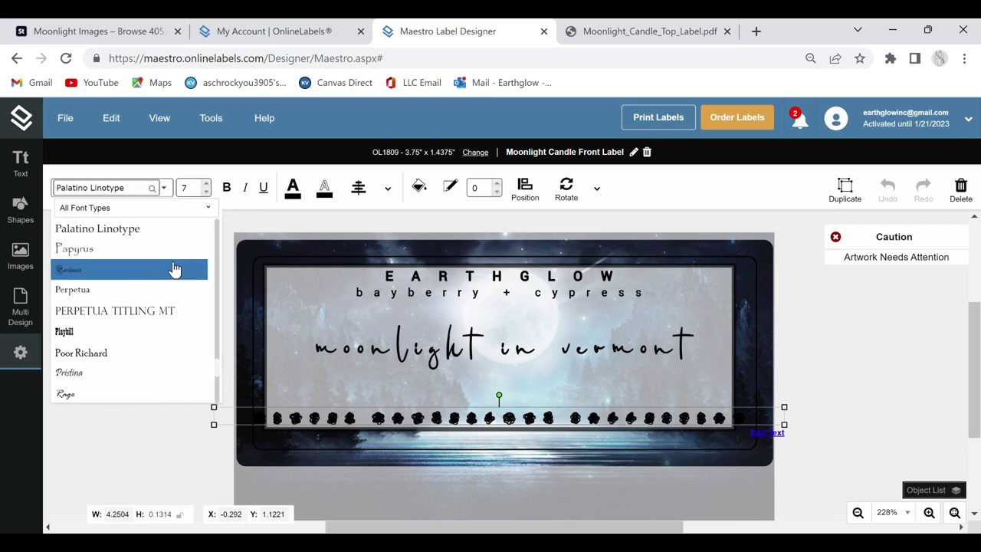
click(149, 192)
text(POI)
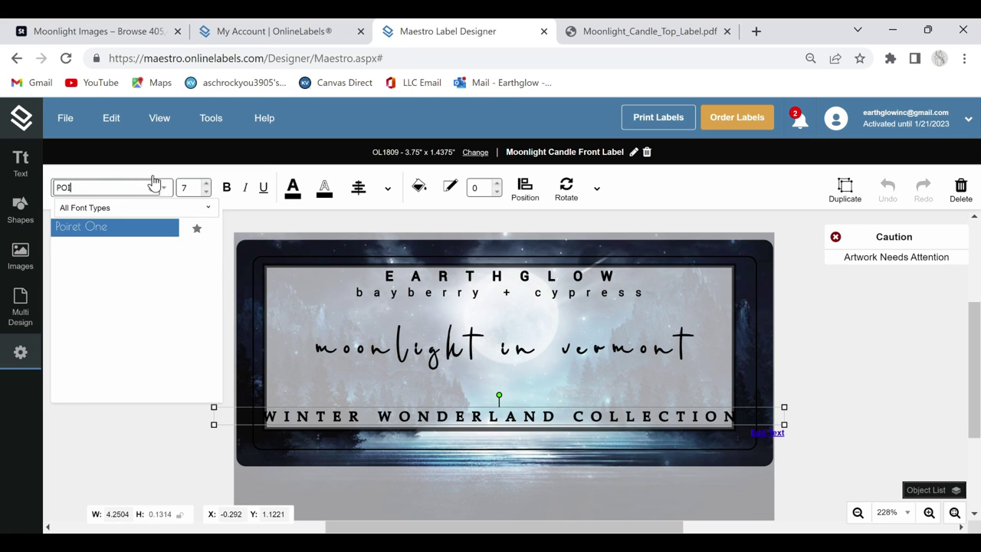
click(136, 229)
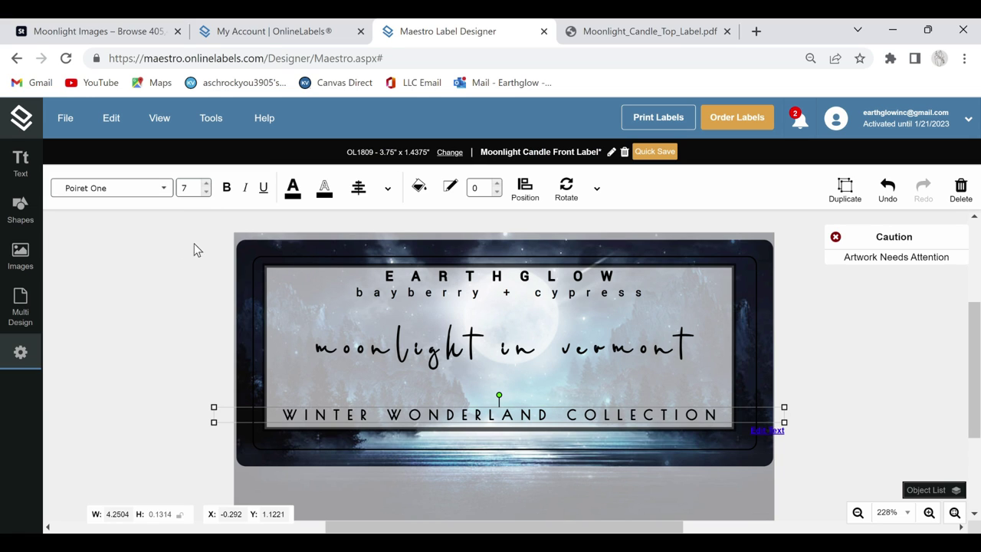
- Give the "WINTER WONDERLAND COLLECTION" text a font stroke of 1 and a font size of 6
click(326, 190)
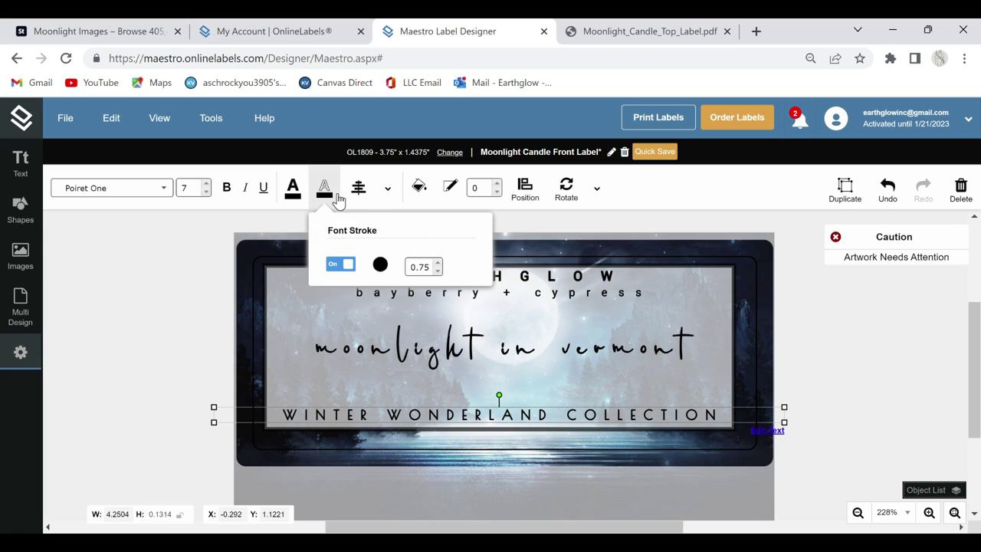
click(438, 271)
click(437, 263)
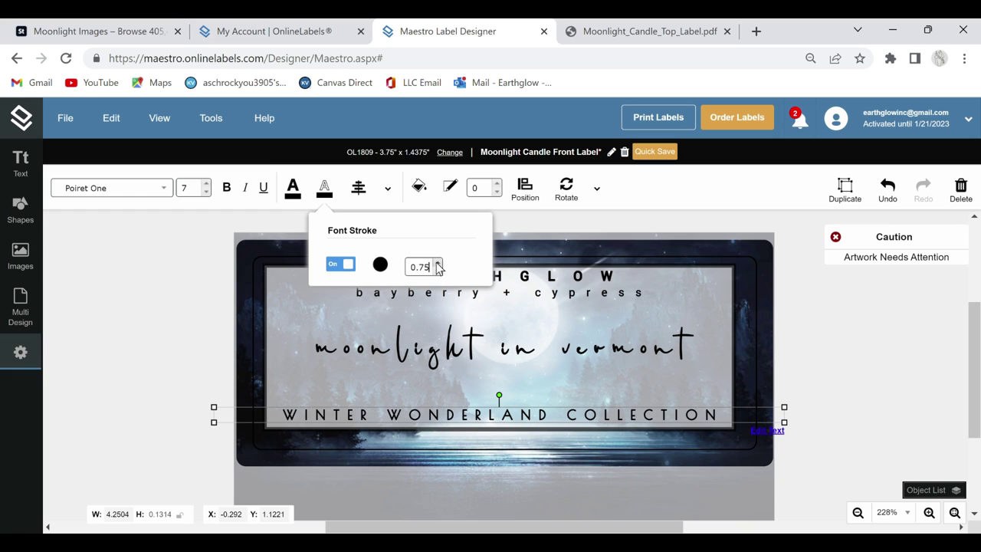
key(ctrl+a)
text(1)
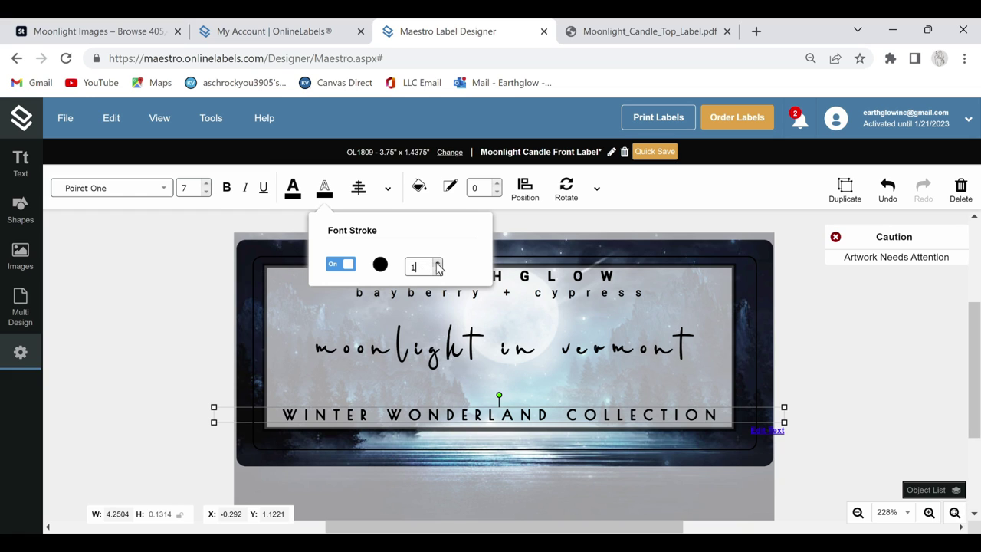
click(206, 192)
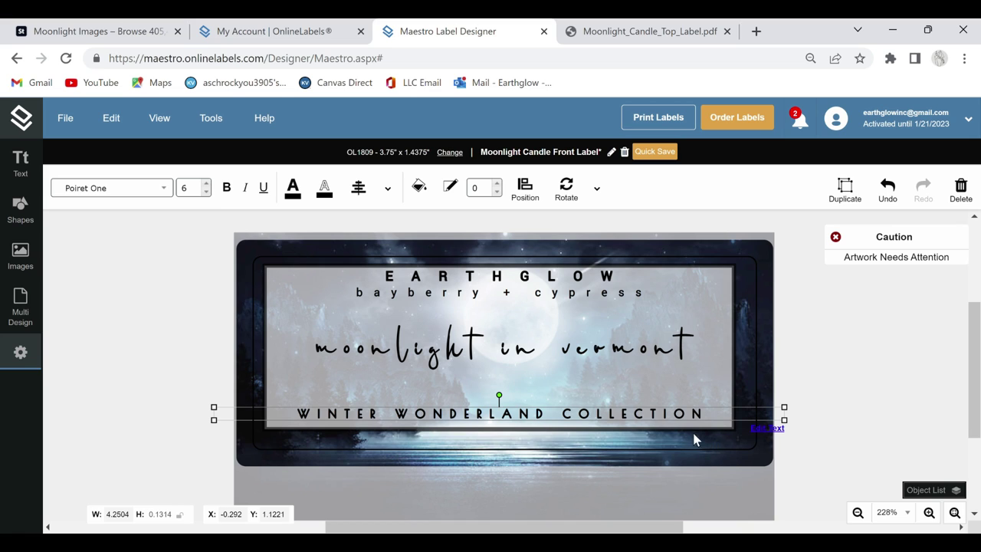
- Narrow the "WINTER WONDERLAND COLLECTION" text box to the inner panel's width, about 3.48, and set its letter spacing to 5
drag(784, 419, 733, 419)
drag(216, 418, 265, 419)
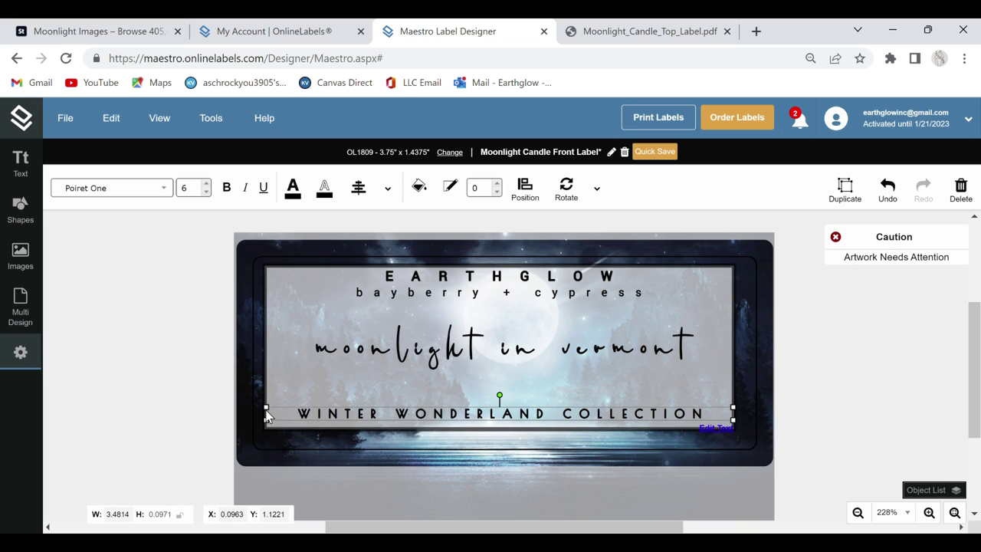
click(388, 189)
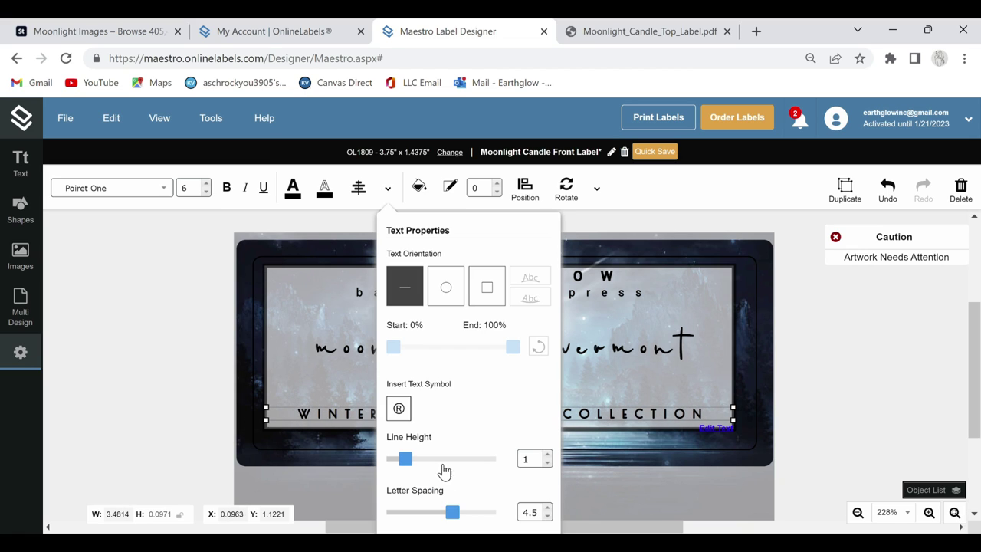
drag(451, 514, 458, 512)
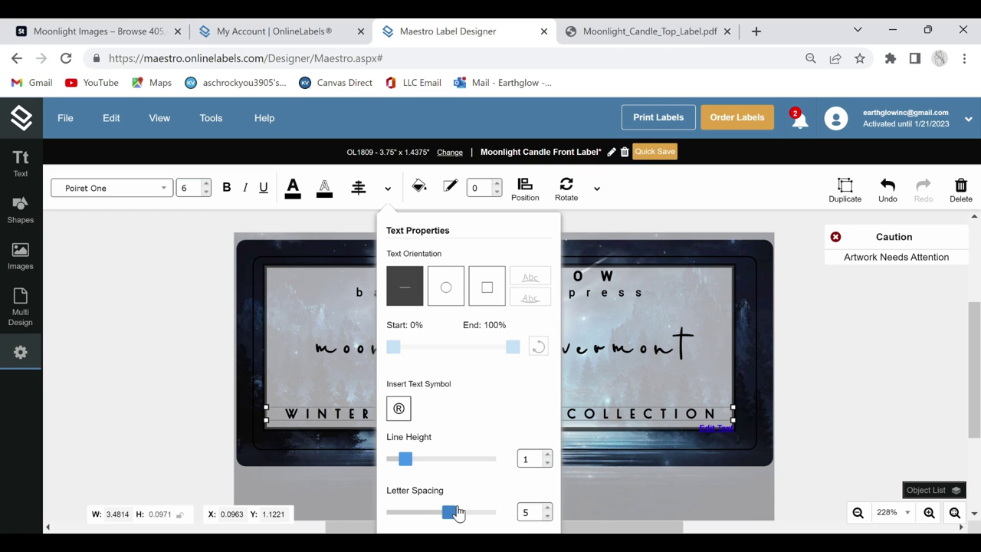
click(598, 471)
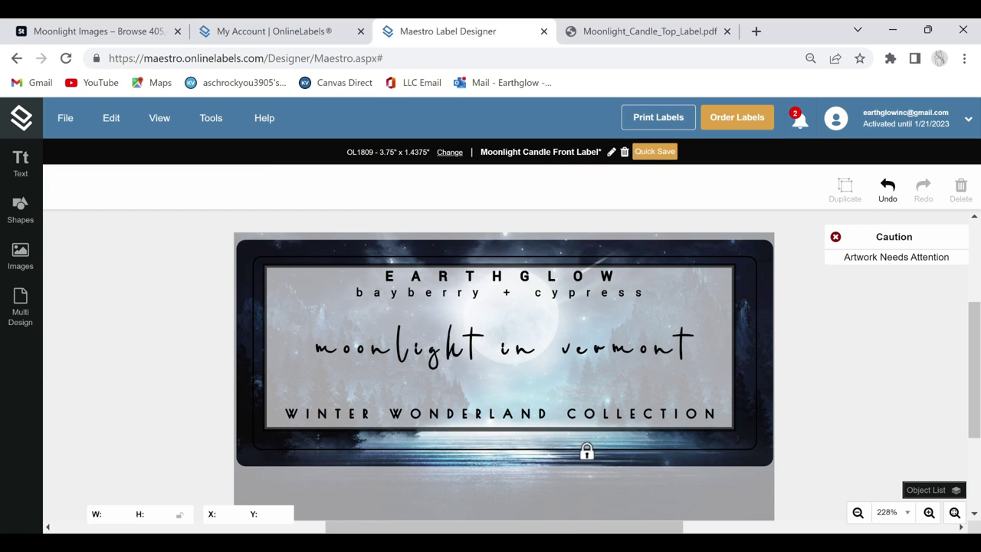
- Try a slight adjustment to the letter spacing of the "bayberry + cypress" text
click(588, 281)
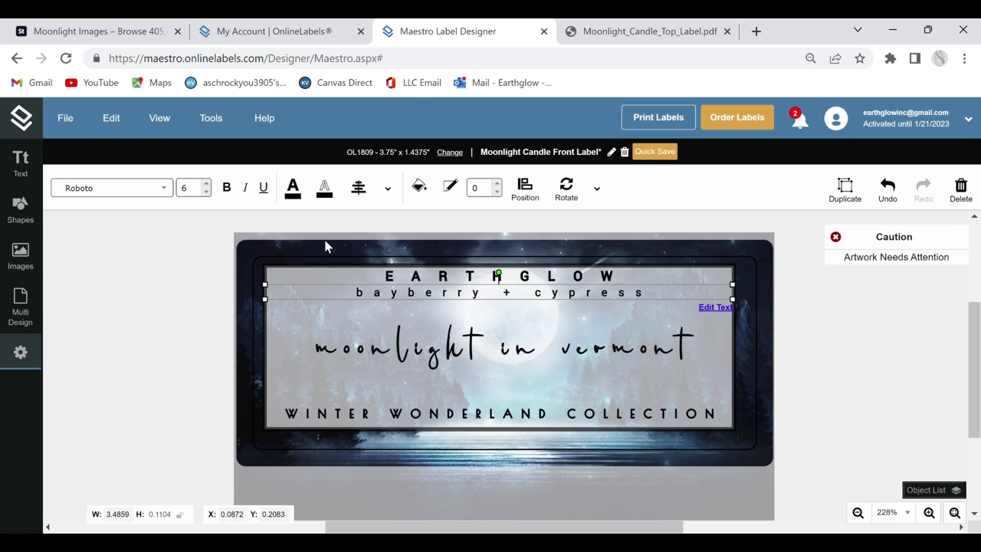
click(388, 187)
drag(470, 514, 466, 519)
click(606, 491)
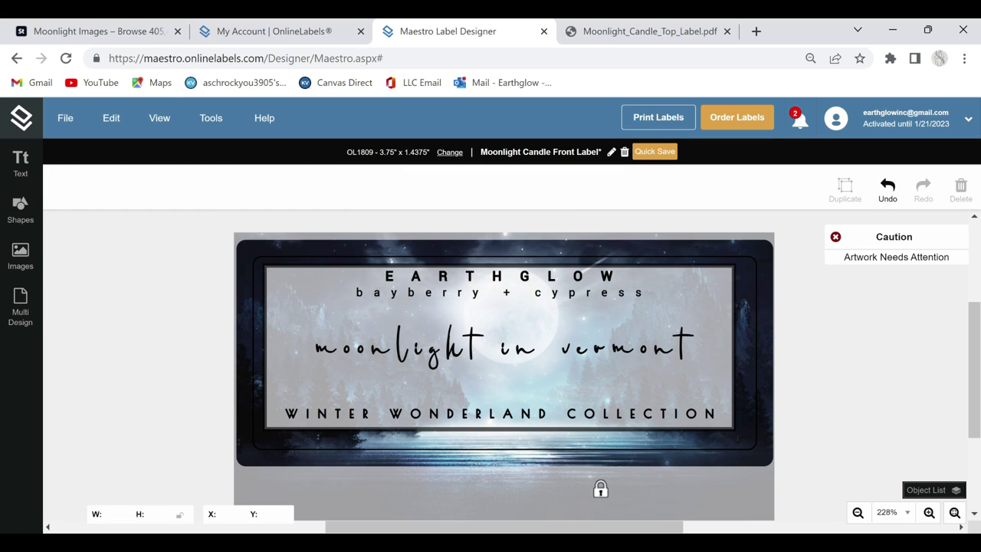
- Set the font stroke of the "moonlight in vermont" text to 1
click(584, 349)
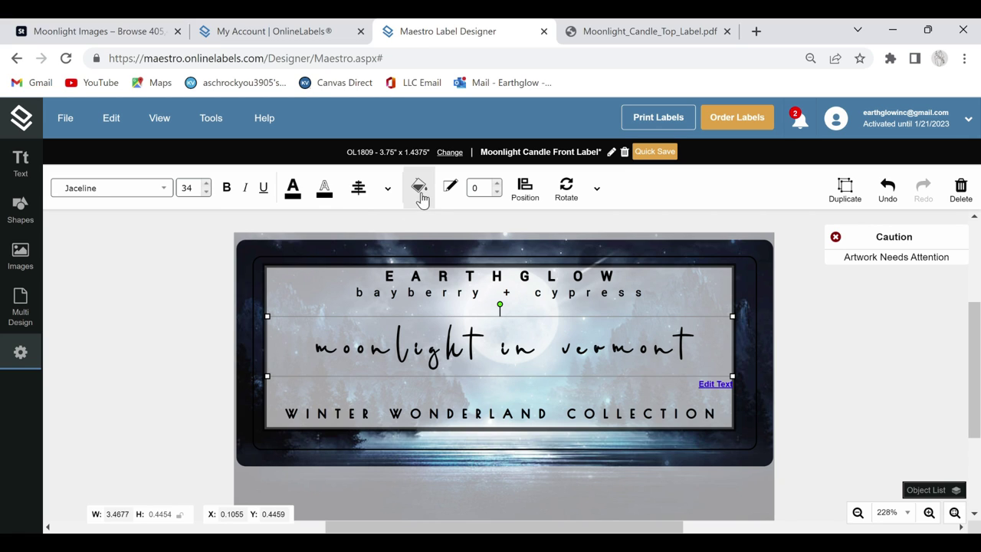
click(394, 193)
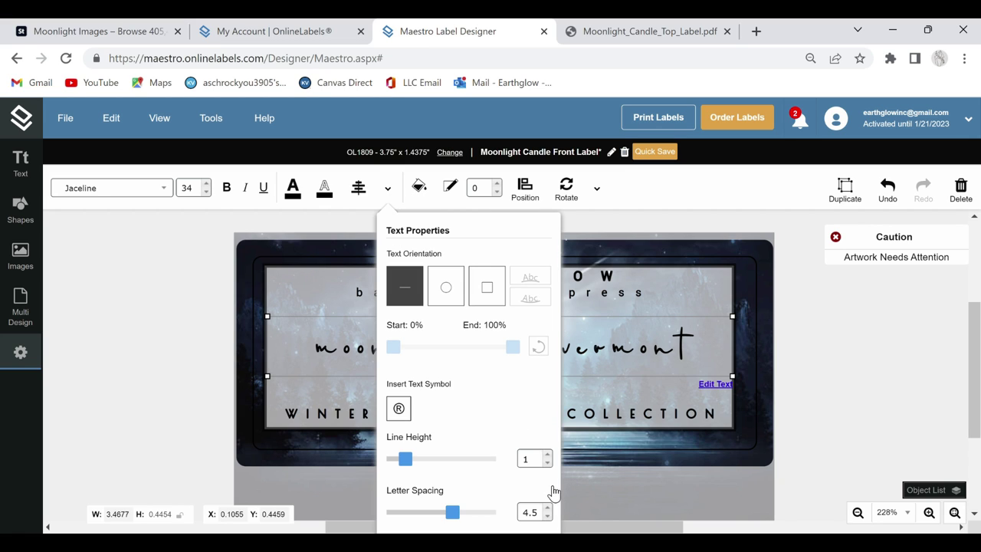
click(371, 194)
click(390, 193)
click(358, 188)
click(324, 188)
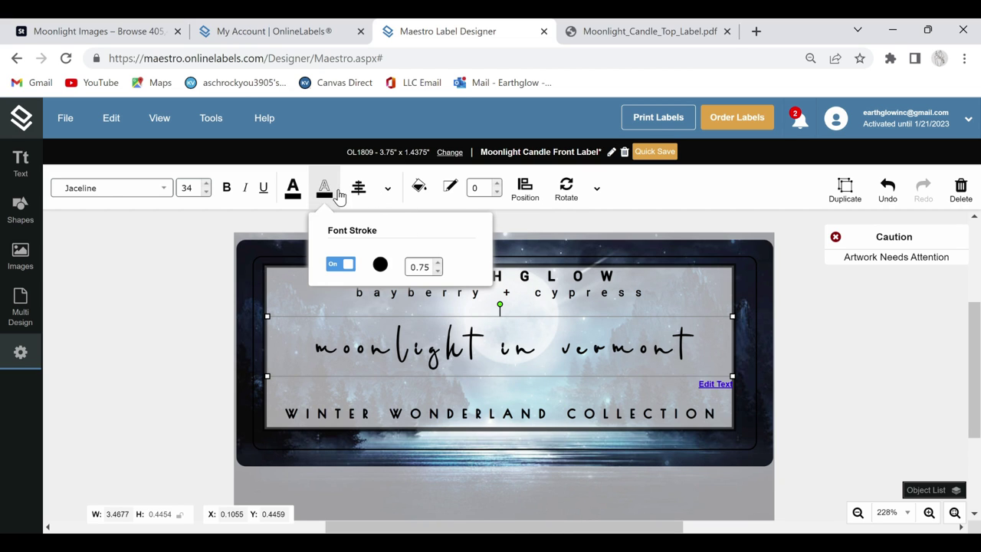
click(436, 264)
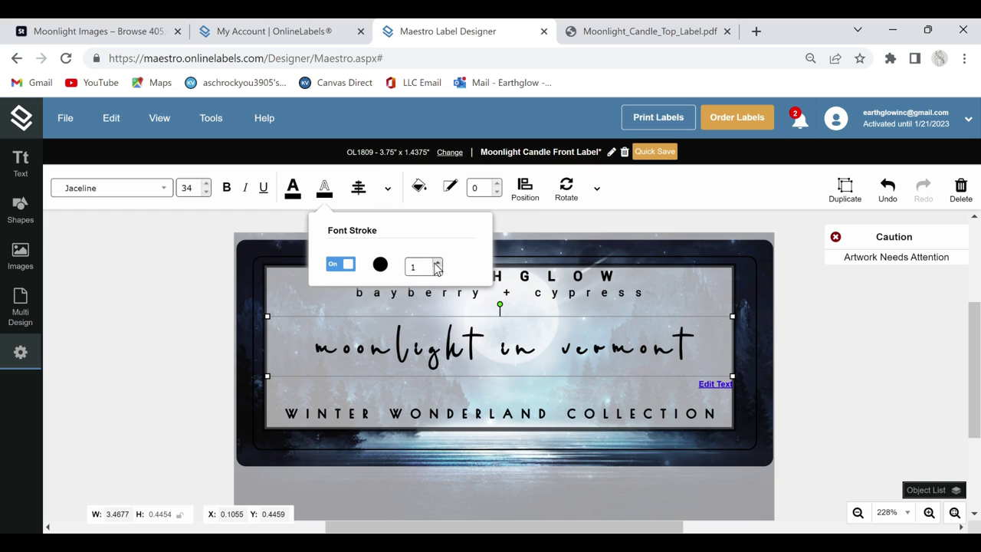
- Set the font size of the "moonlight in vermont" text to 36 and save the front label design
click(206, 184)
click(206, 184)
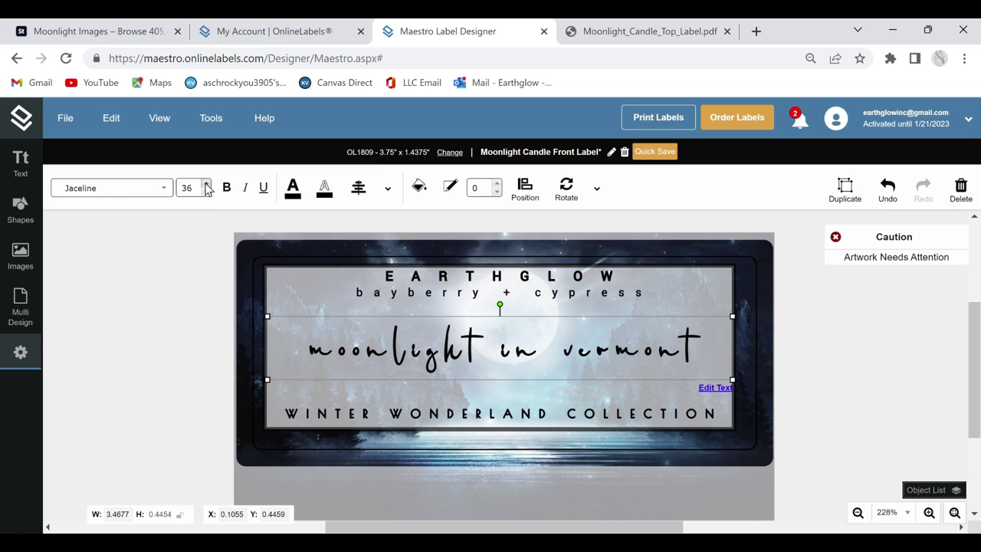
click(655, 157)
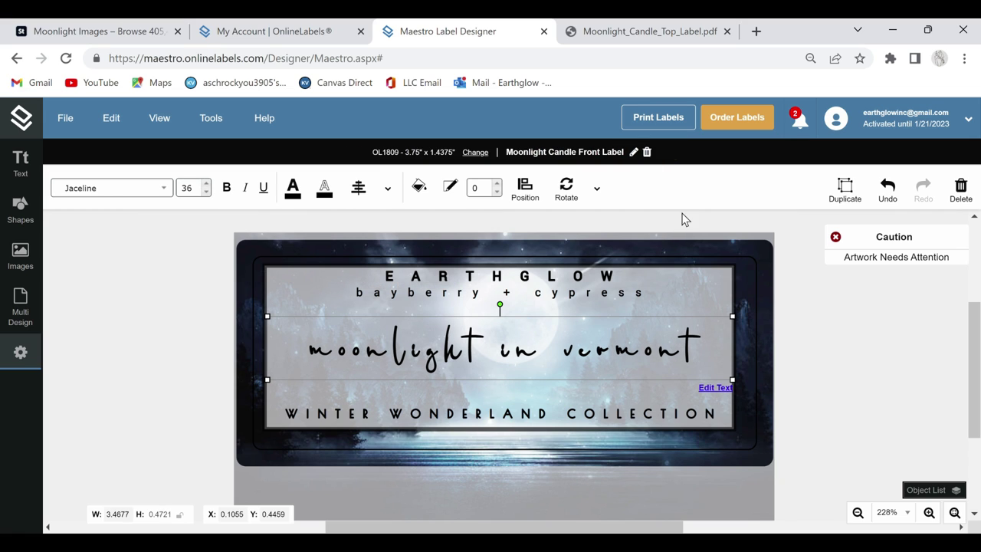
- Set the font stroke of the "EARTHGLOW" text to 1 and save the front label design
click(580, 282)
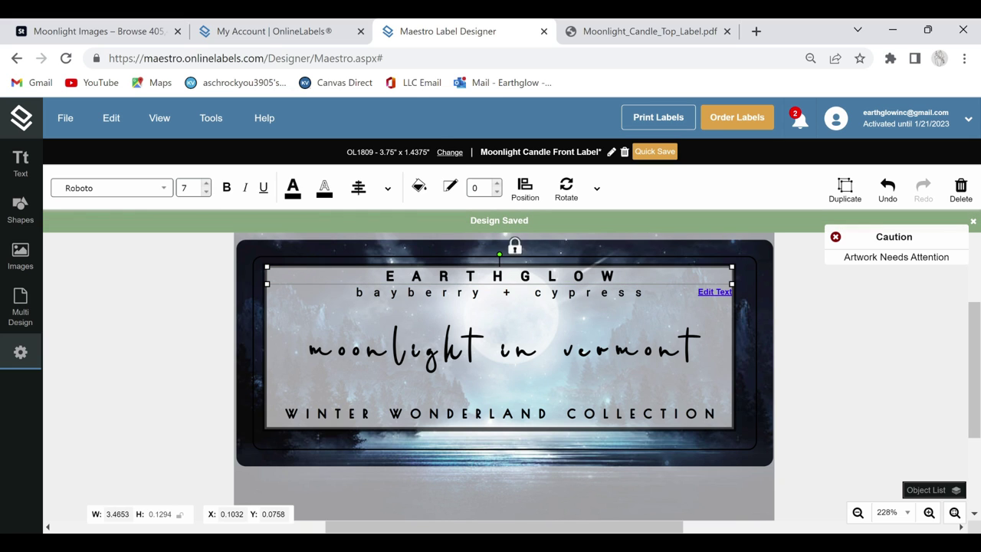
click(357, 189)
click(388, 191)
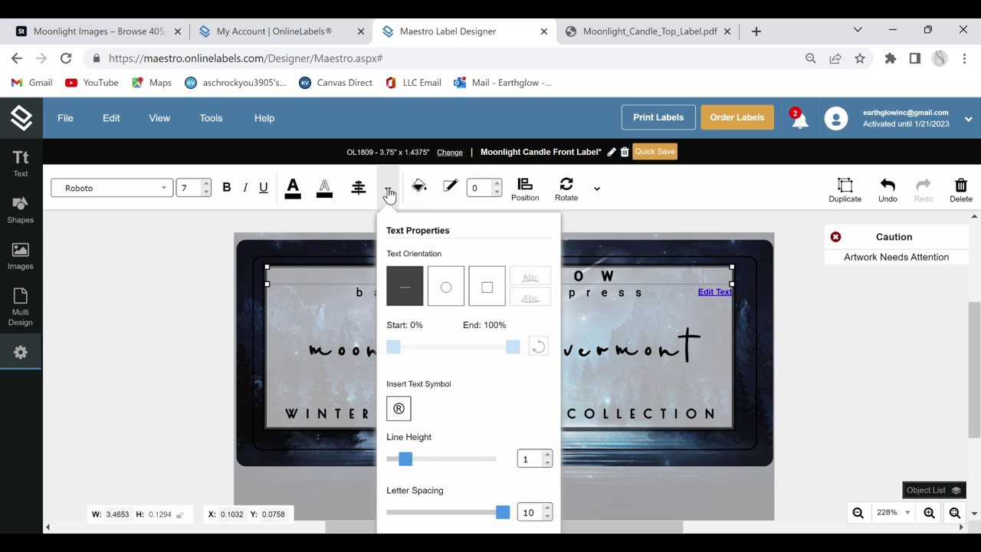
click(582, 469)
click(358, 188)
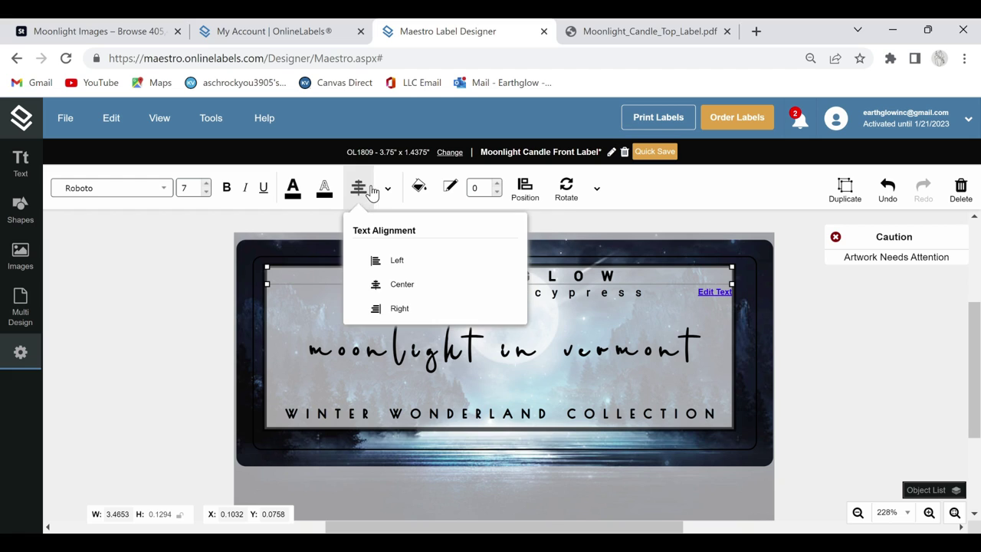
click(389, 189)
click(358, 188)
click(324, 188)
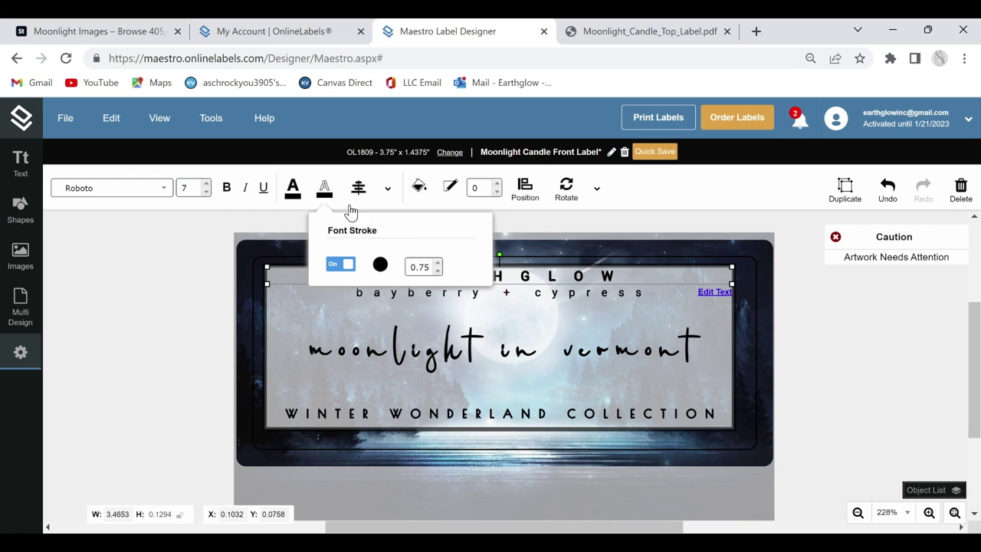
click(434, 264)
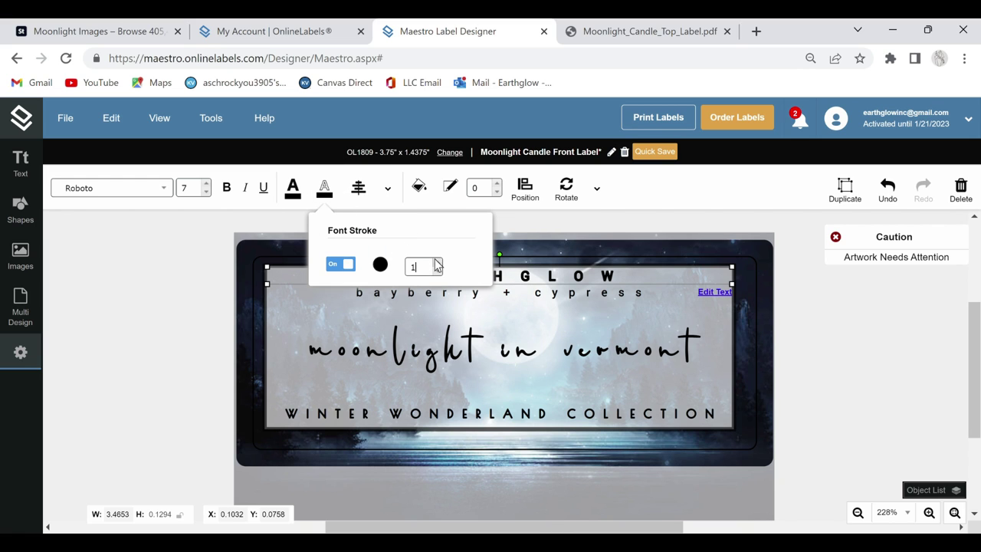
click(203, 259)
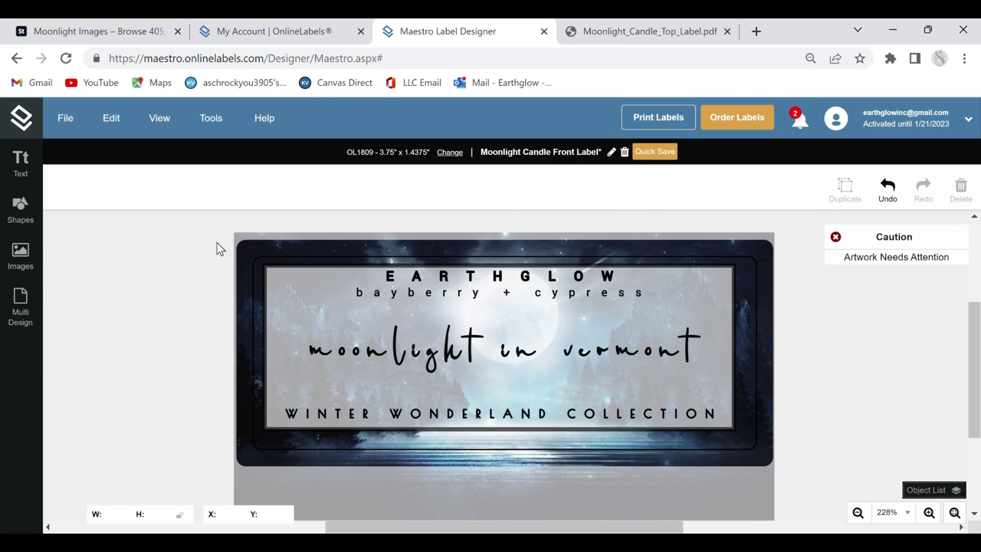
click(637, 155)
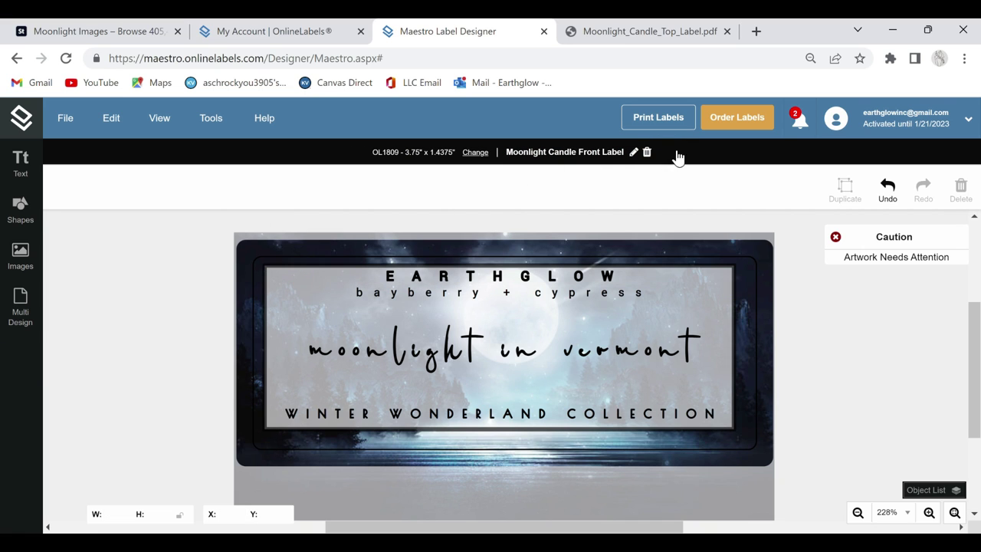
- Download the front label as a print PDF and open it to examine the full label sheet
click(659, 117)
click(629, 229)
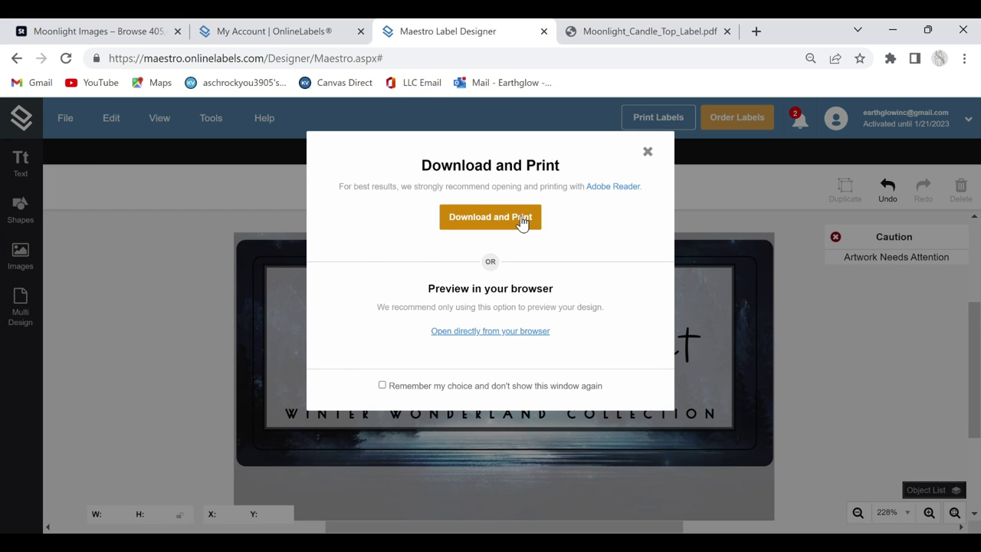
click(518, 220)
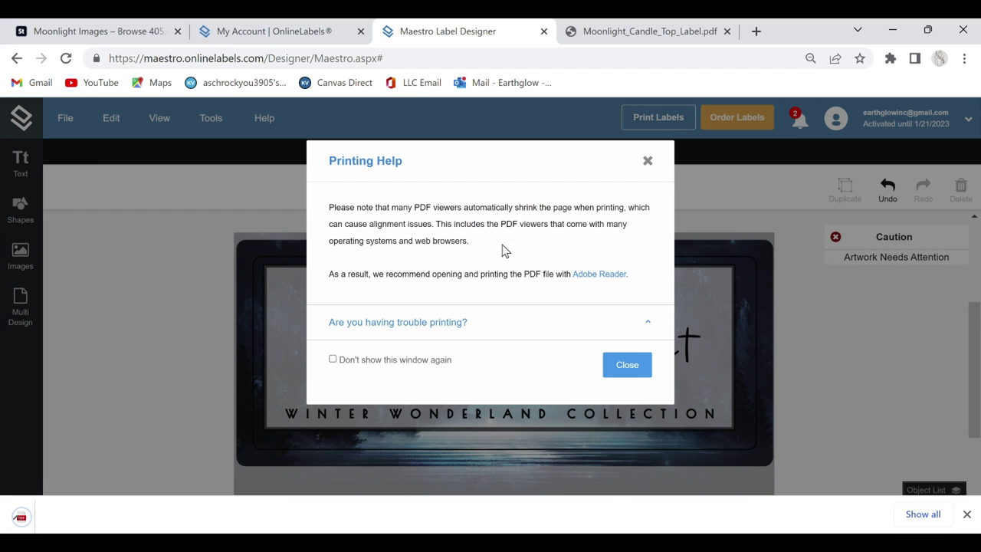
click(111, 511)
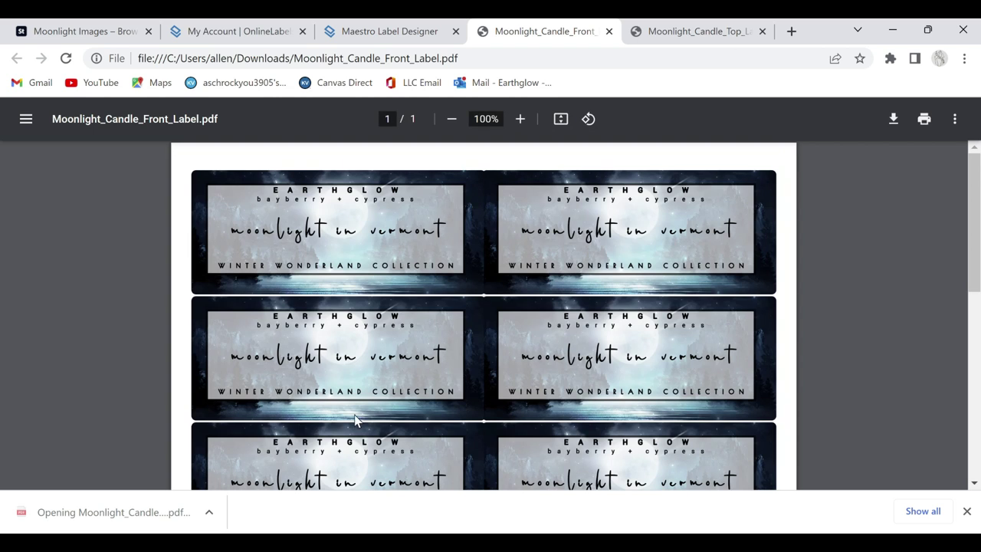
scroll(699, 369, down, 3)
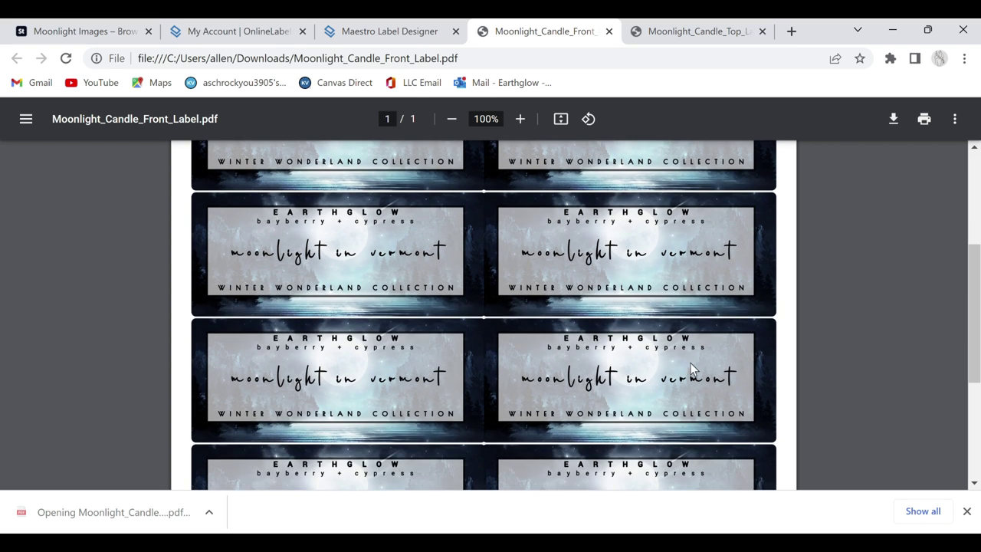
scroll(682, 364, up, 3)
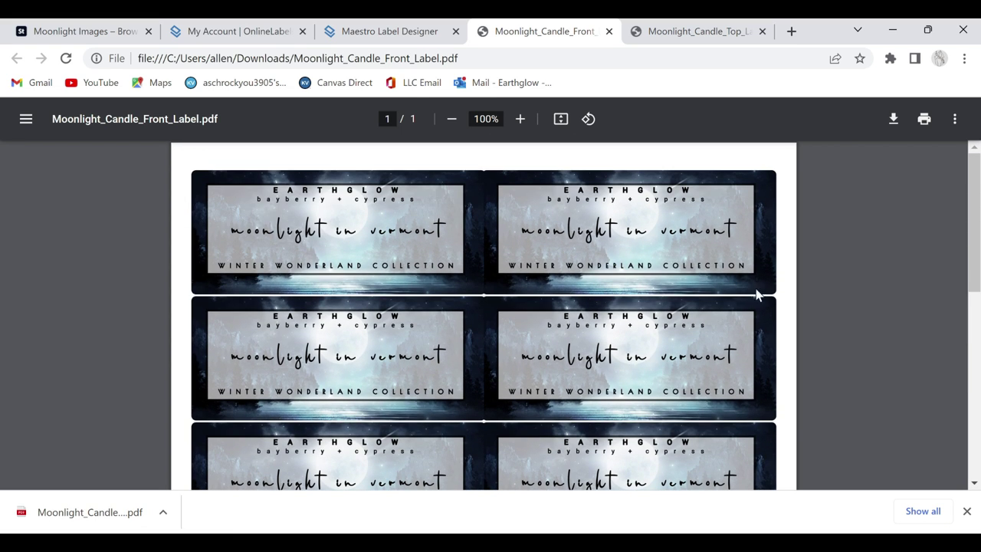
- Send the front label PDF to print, checking the additional print settings and switching to the system print dialog
click(924, 121)
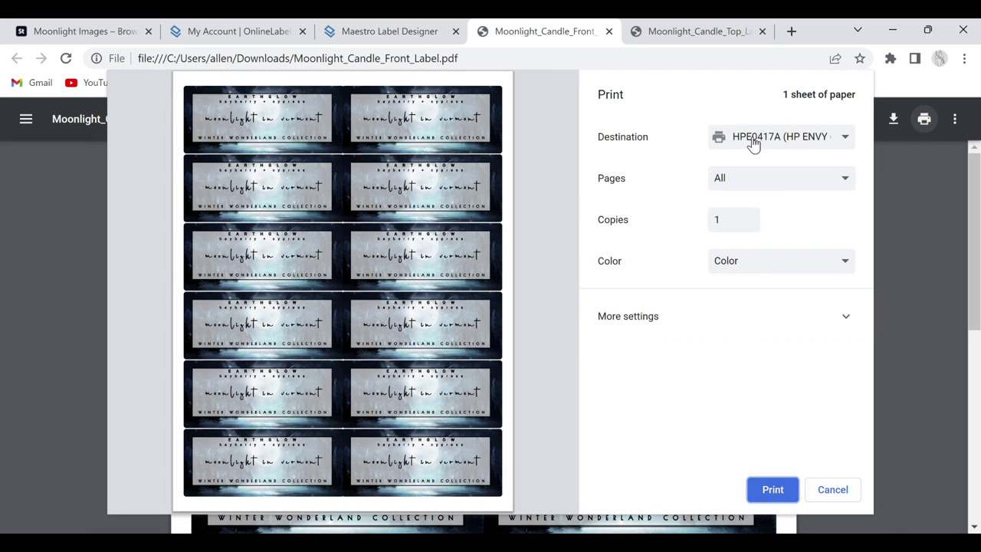
click(656, 320)
scroll(653, 351, down, 2)
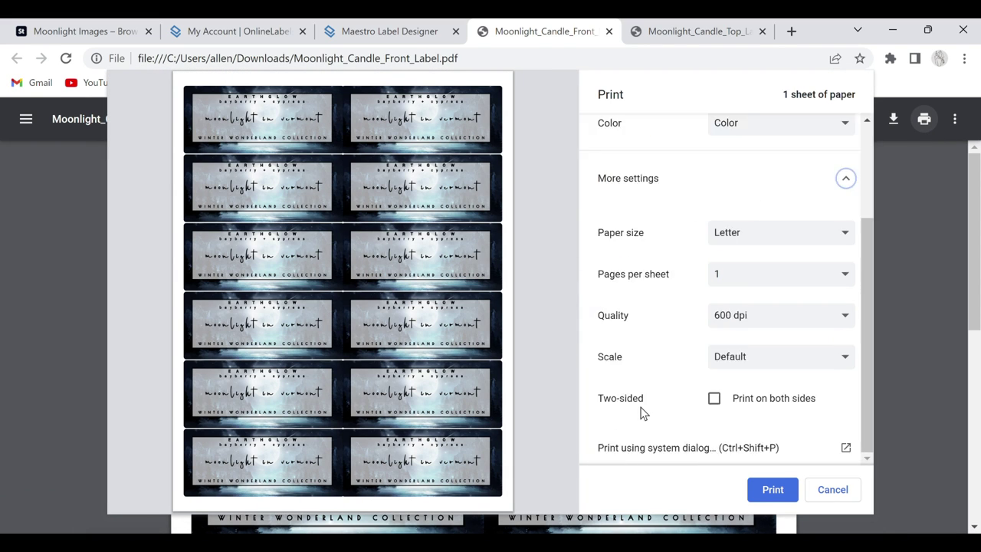
click(651, 456)
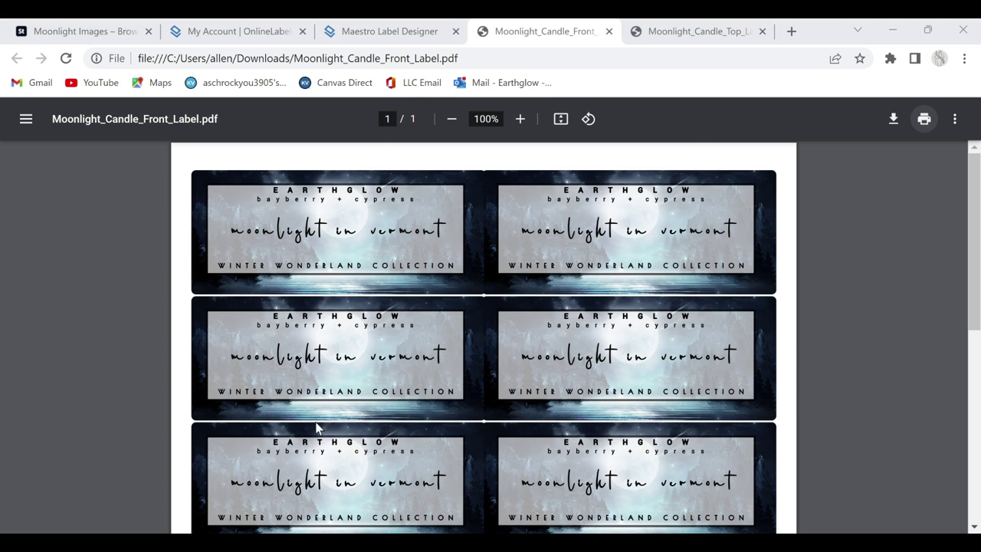
- Close both candle label PDFs and reopen the saved Moonlight Candle Front Label design
key(ctrl+w)
key(ctrl+w)
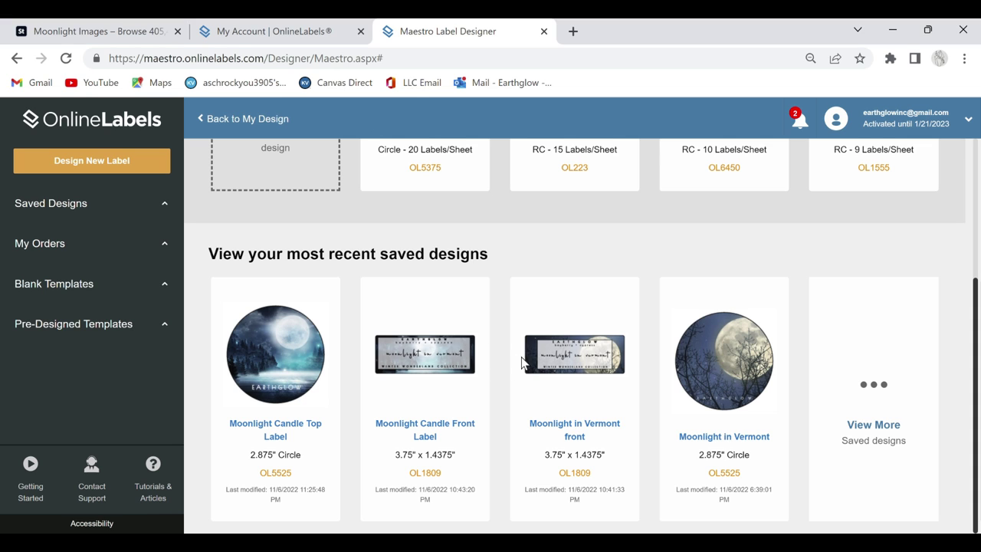
click(452, 366)
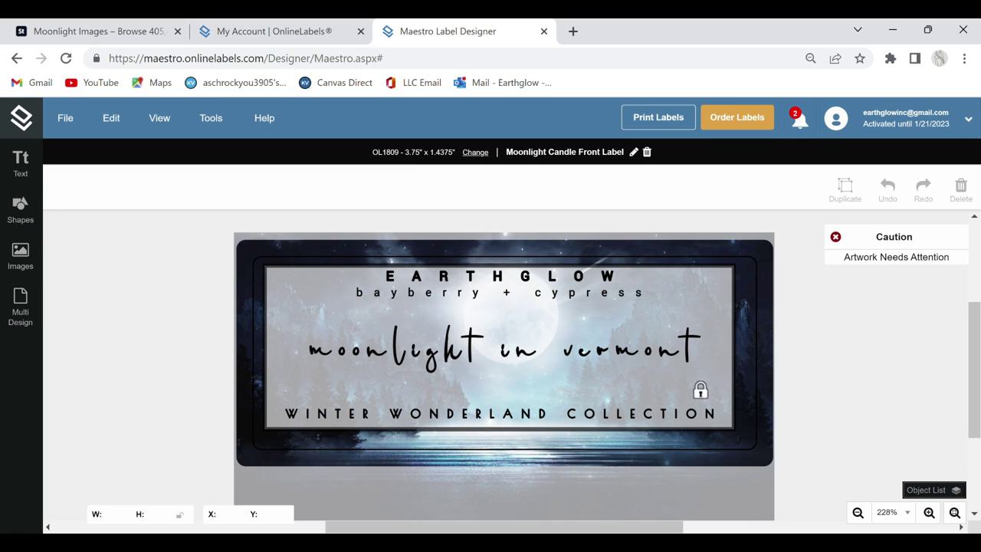
- Select all four text lines on the front label and group them
click(620, 413)
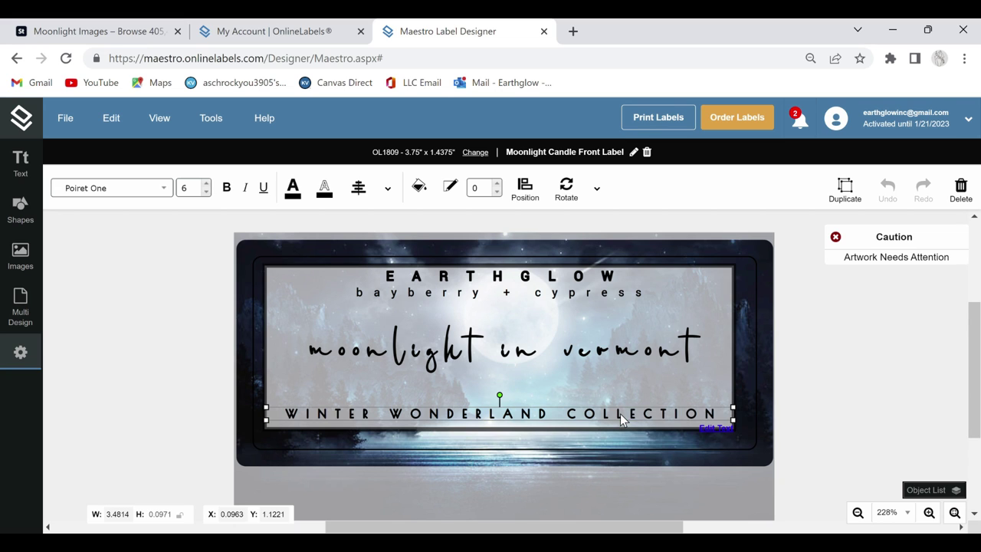
shift+click(548, 354)
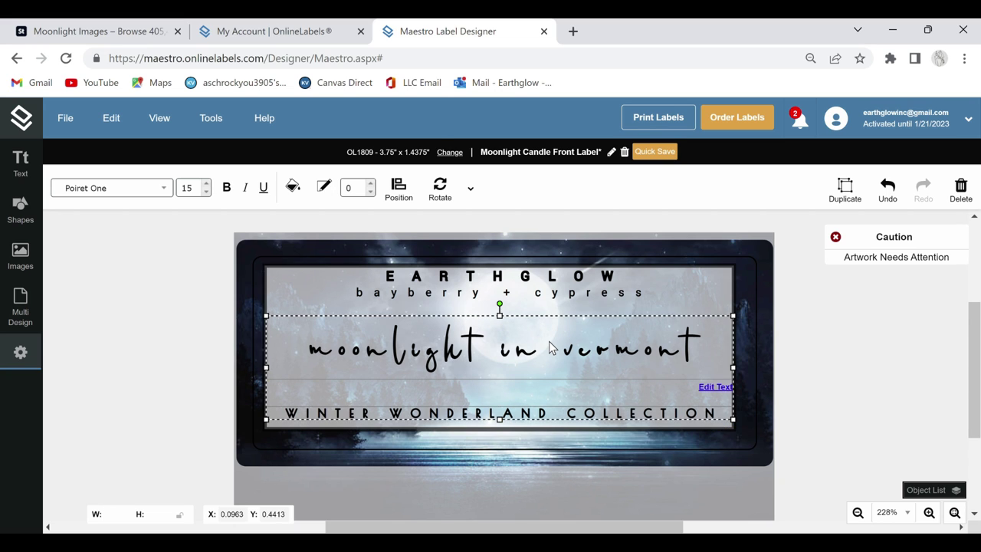
shift+click(560, 287)
shift+click(562, 288)
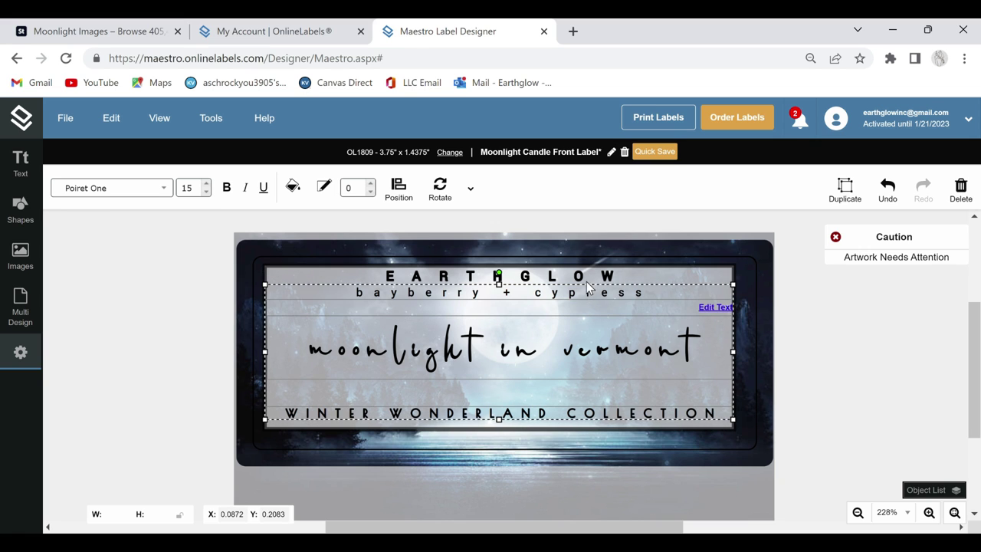
shift+click(609, 279)
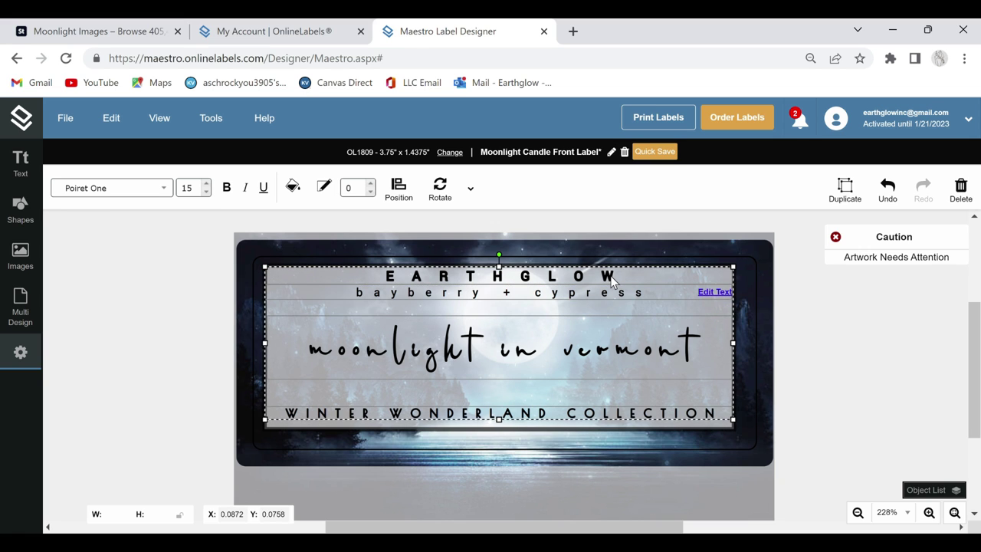
right_click(609, 280)
click(638, 245)
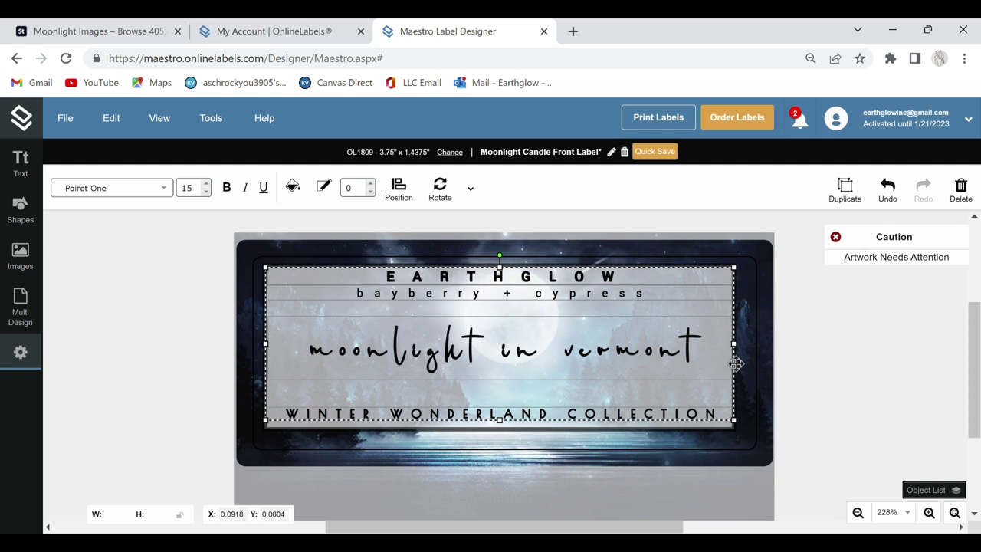
- Move the grouped text to the right, partly off the label, to clear the inner panel
key(ctrl+z)
drag(735, 360, 972, 374)
click(445, 358)
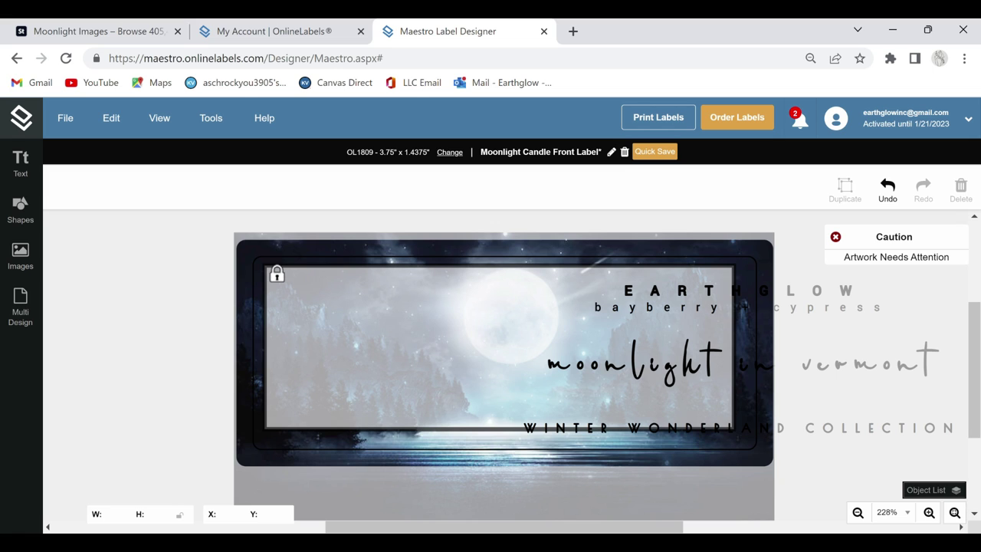
- Shrink the inner panel rectangle to about 3.26 x 1.05 and move it inside the label's safety margin
click(925, 490)
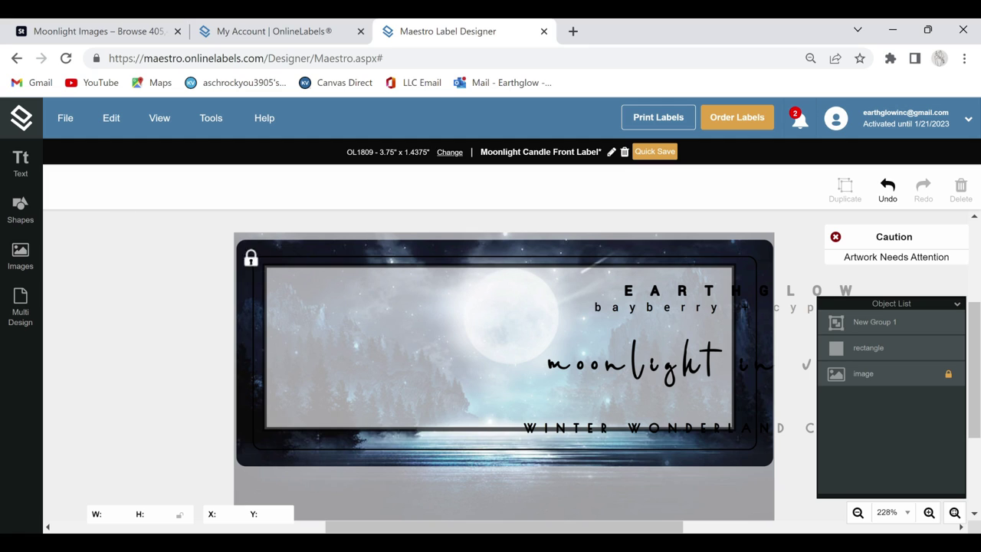
click(271, 271)
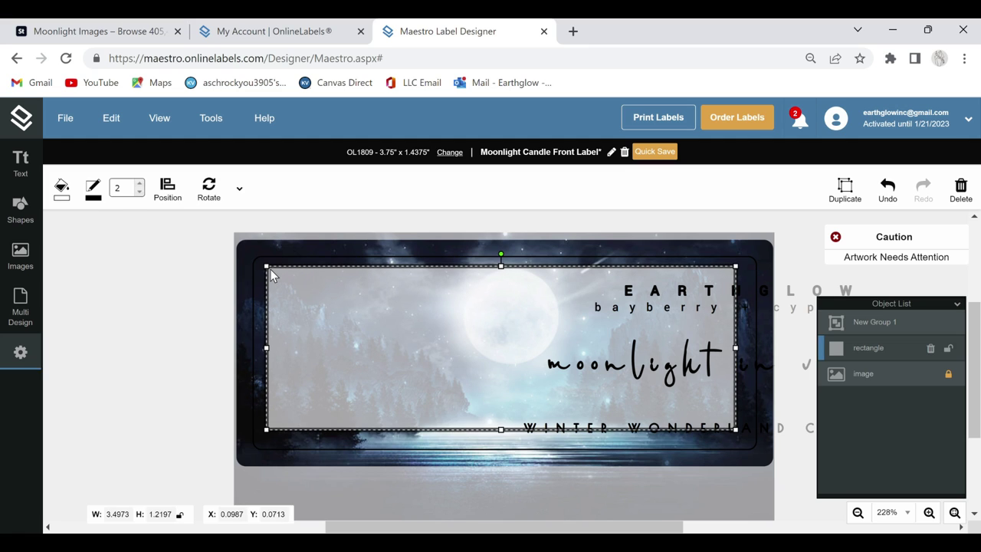
drag(278, 271, 256, 258)
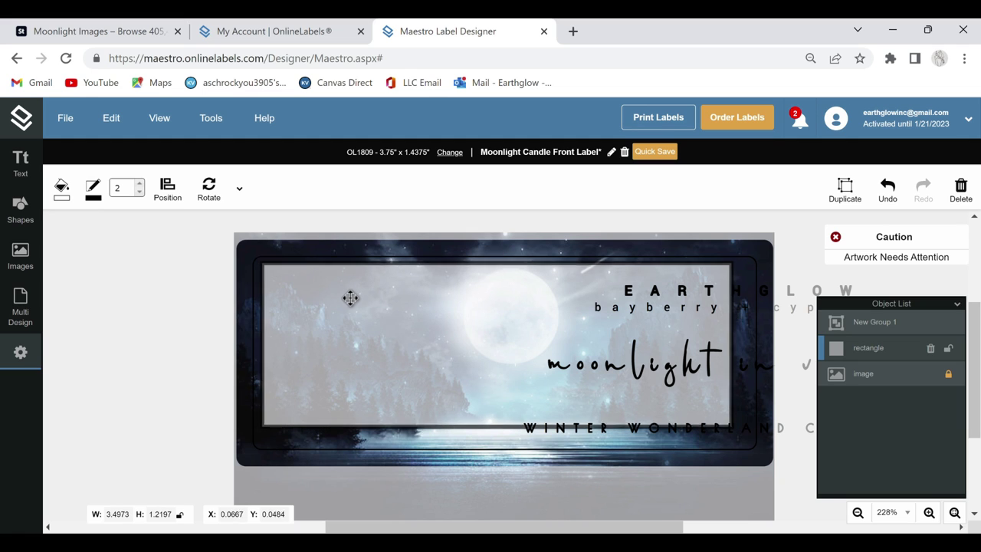
drag(712, 414, 682, 394)
drag(513, 352, 564, 380)
drag(405, 362, 414, 369)
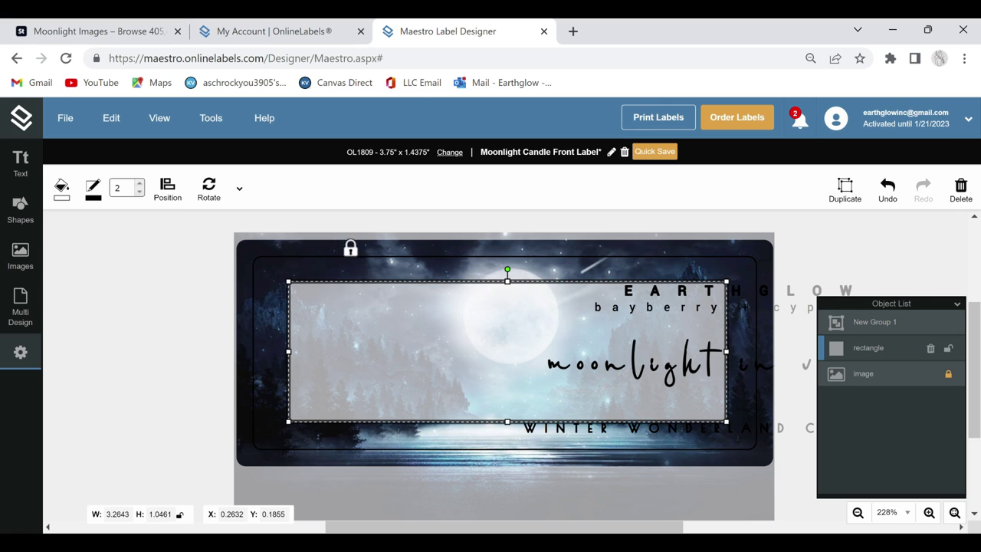
- Center the inner panel rectangle horizontally on the label and lock it
mouse_move(167, 188)
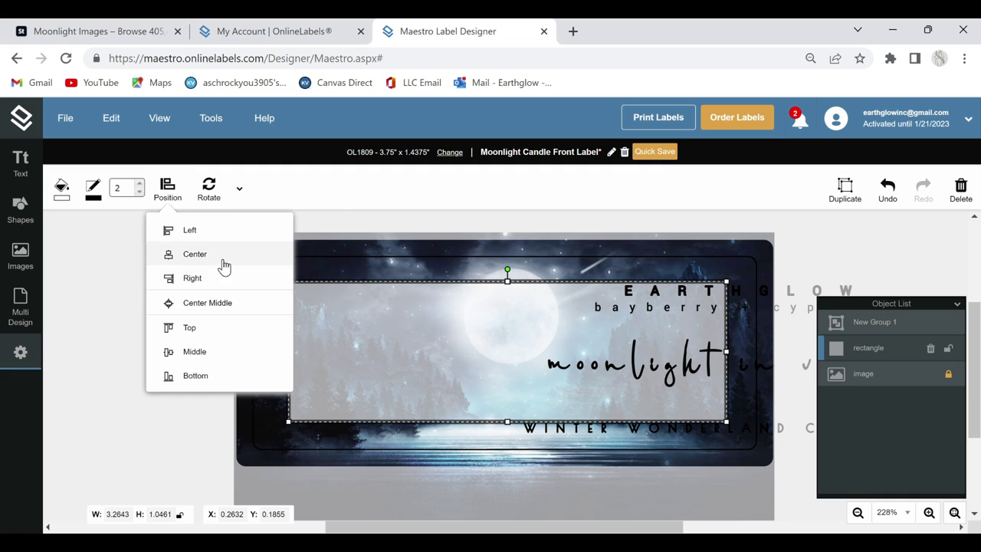
click(220, 264)
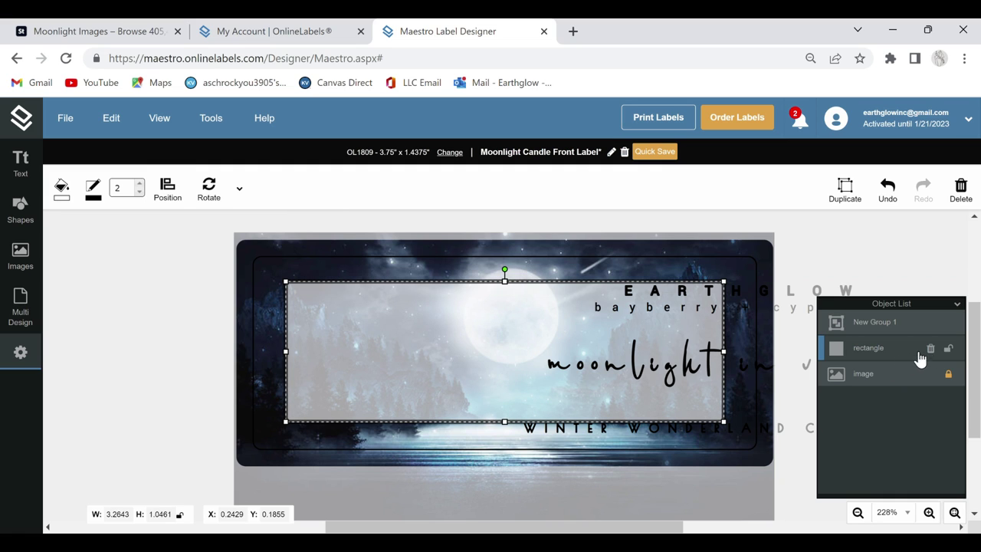
click(949, 348)
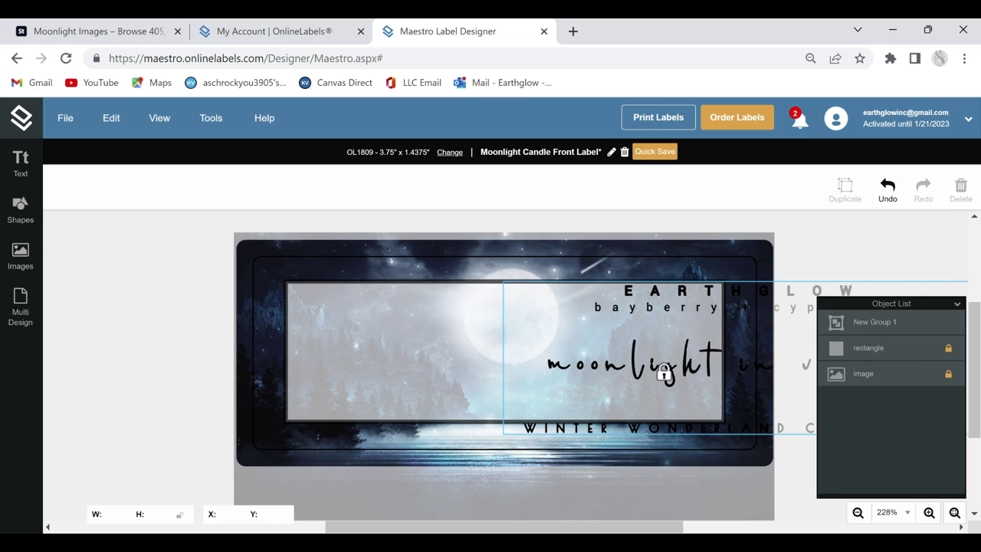
- Move the grouped text back onto the inner panel and shrink it to fit inside the panel
drag(663, 373, 460, 360)
drag(766, 420, 695, 400)
drag(564, 363, 568, 373)
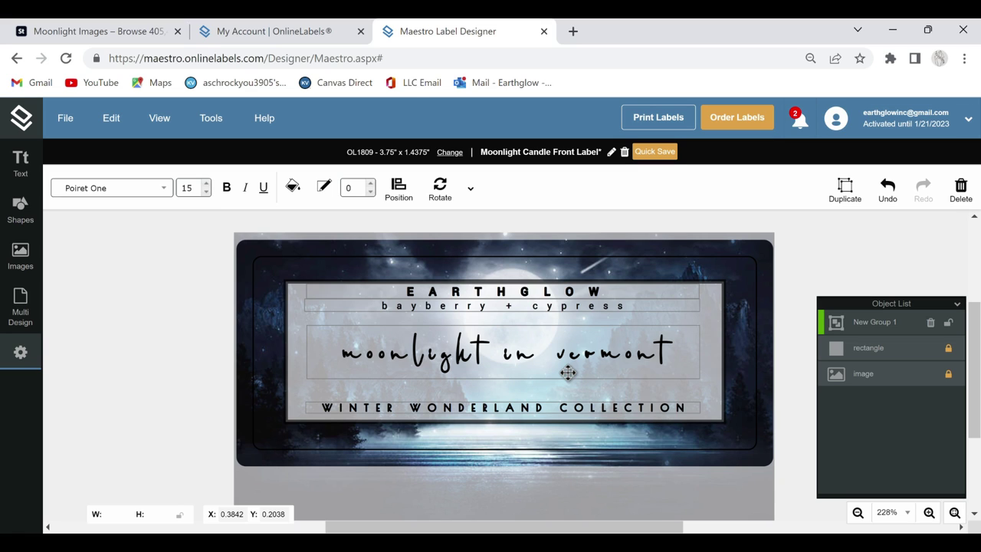
drag(568, 372, 568, 374)
click(567, 374)
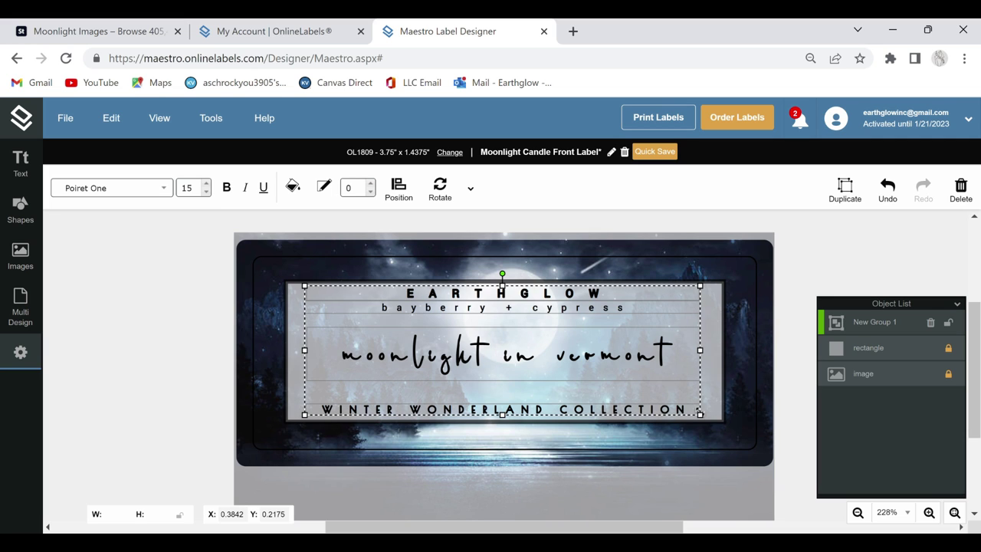
- Enlarge the grouped text until it spans almost the full width of the inner panel
drag(712, 422, 734, 425)
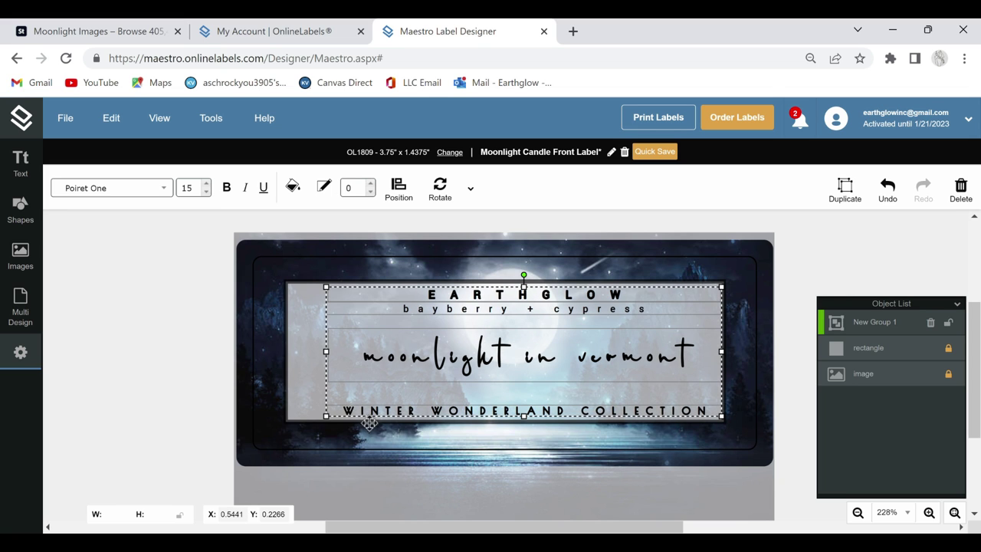
drag(326, 416, 292, 399)
mouse_move(493, 388)
mouse_down()
mouse_move(491, 378)
mouse_move(494, 390)
mouse_up()
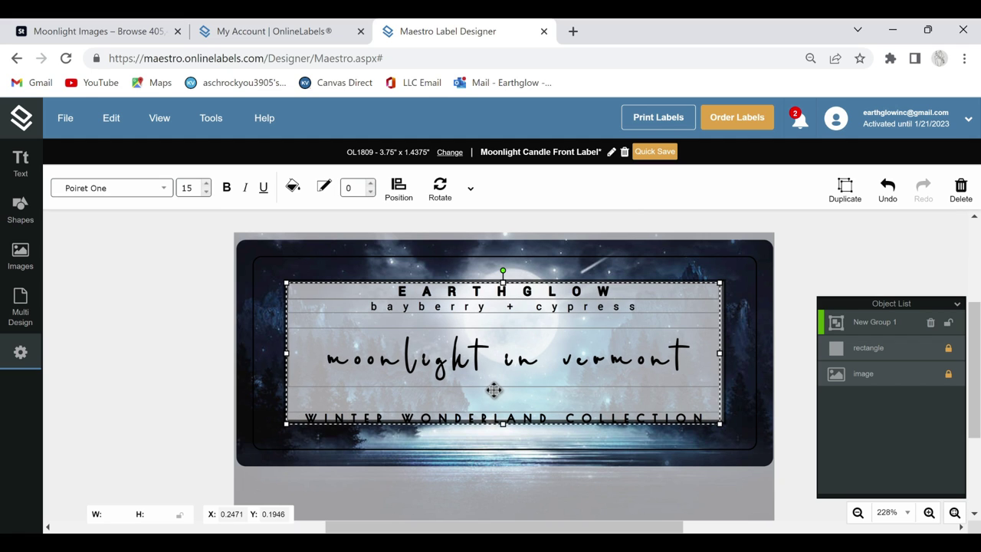
- Ungroup the four text lines and undo the shift made to them
right_click(495, 390)
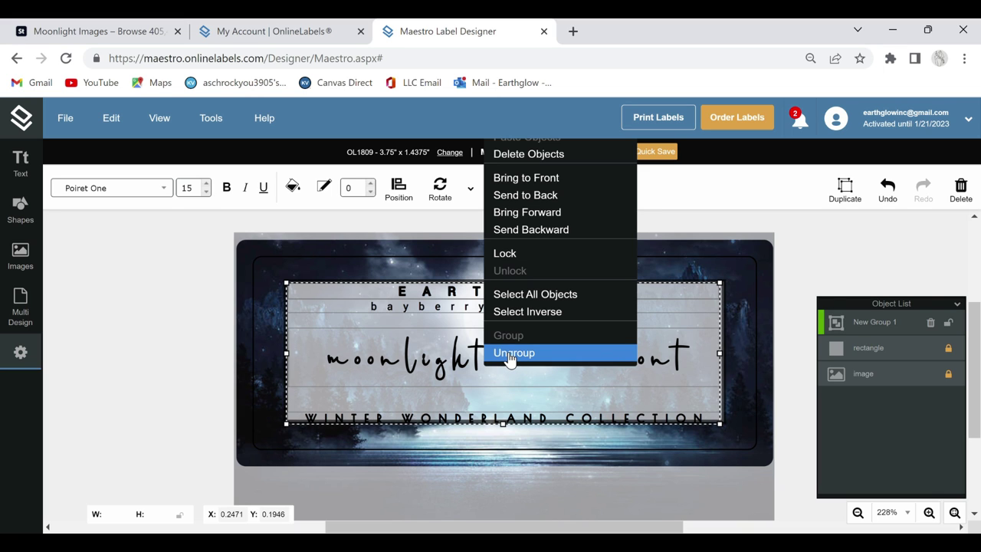
click(510, 353)
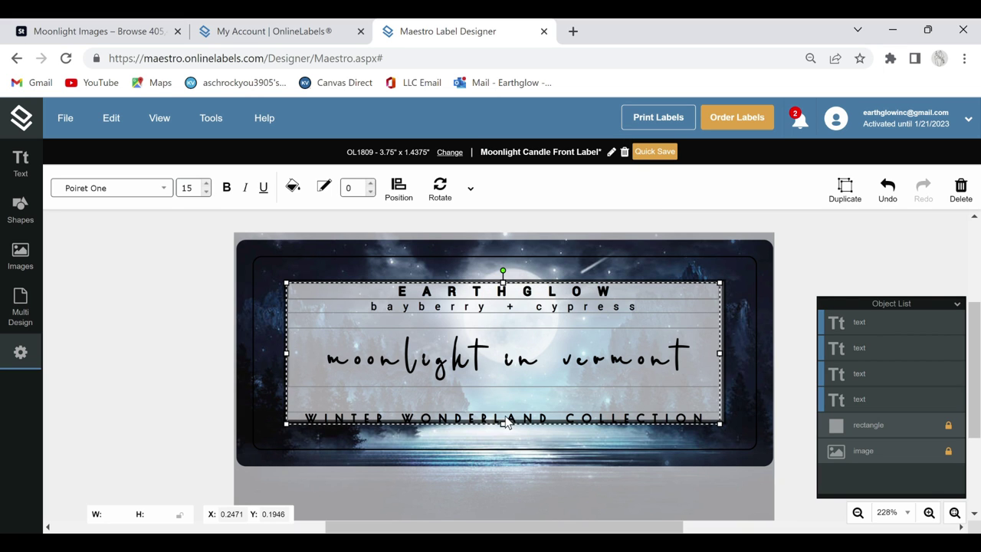
key(ctrl+a)
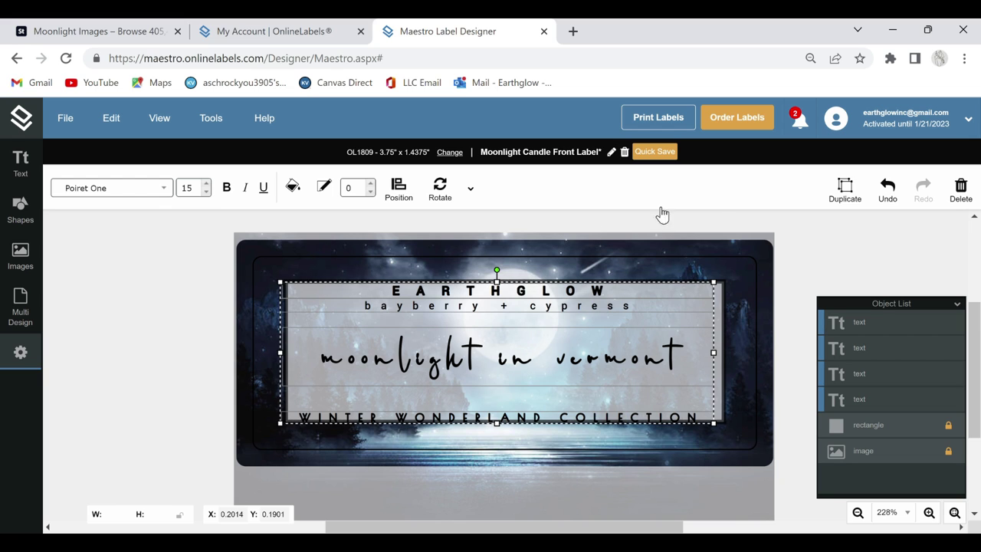
click(888, 189)
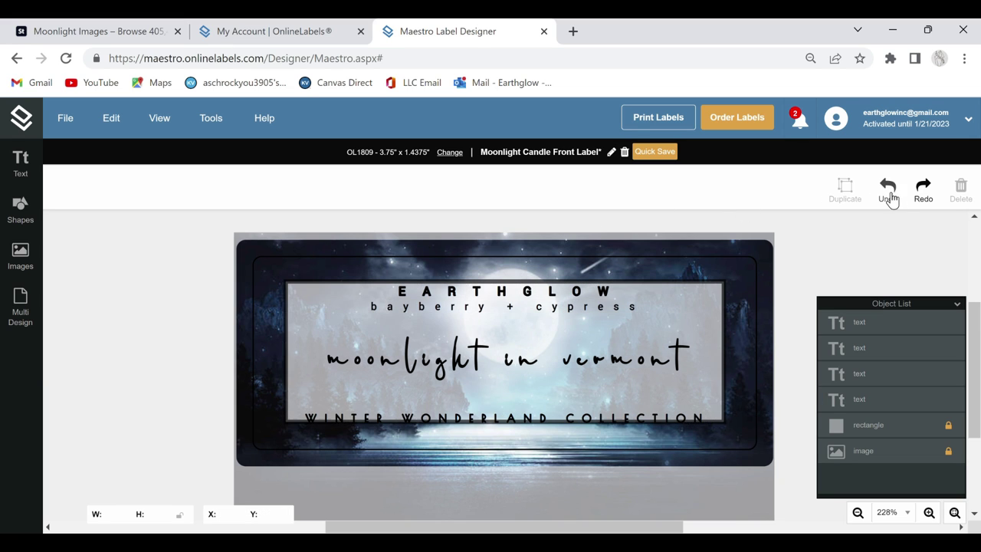
- Move the WINTER WONDERLAND COLLECTION line just inside the panel's lower edge with centered text, and save the design
click(667, 418)
mouse_move(667, 418)
mouse_down()
mouse_move(693, 422)
mouse_move(680, 420)
mouse_up()
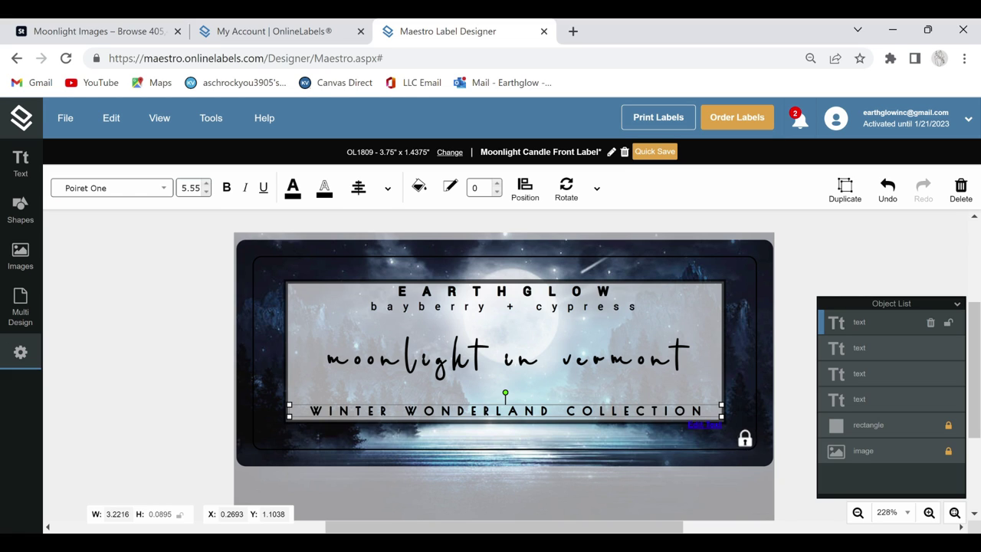
click(358, 188)
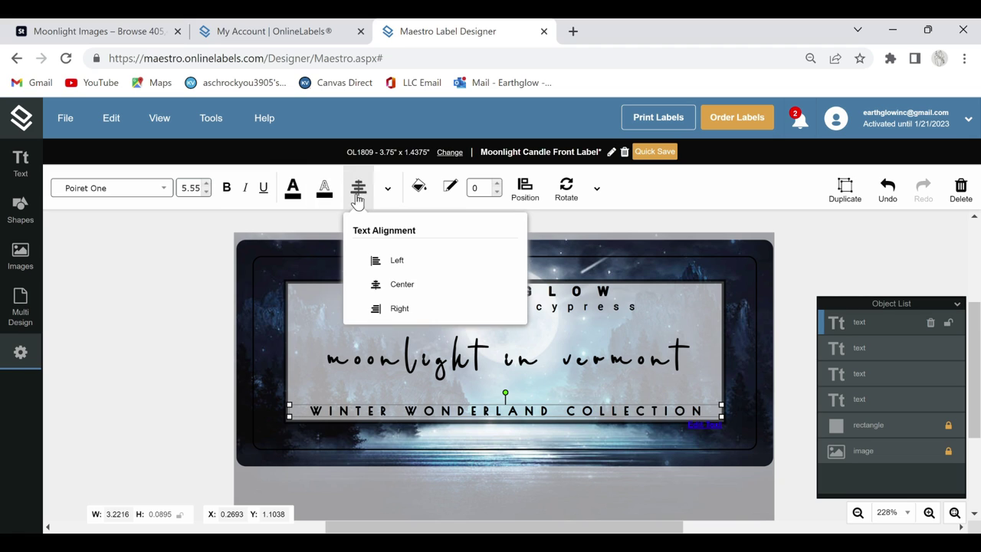
click(399, 282)
click(679, 151)
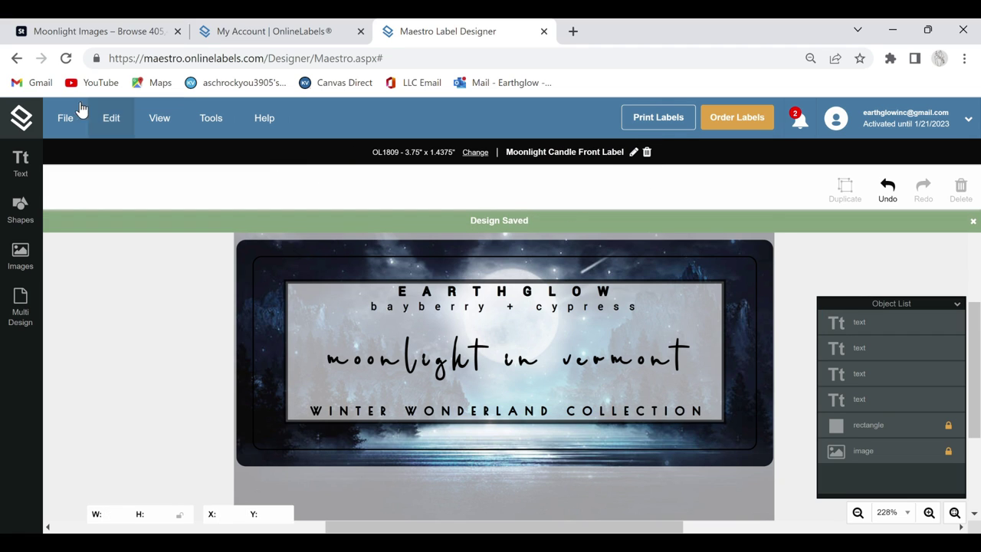
- Open the saved design "Moonlight in Vermont front" and check the font settings of its EARTHGLOW line
click(28, 119)
scroll(478, 260, down, 3)
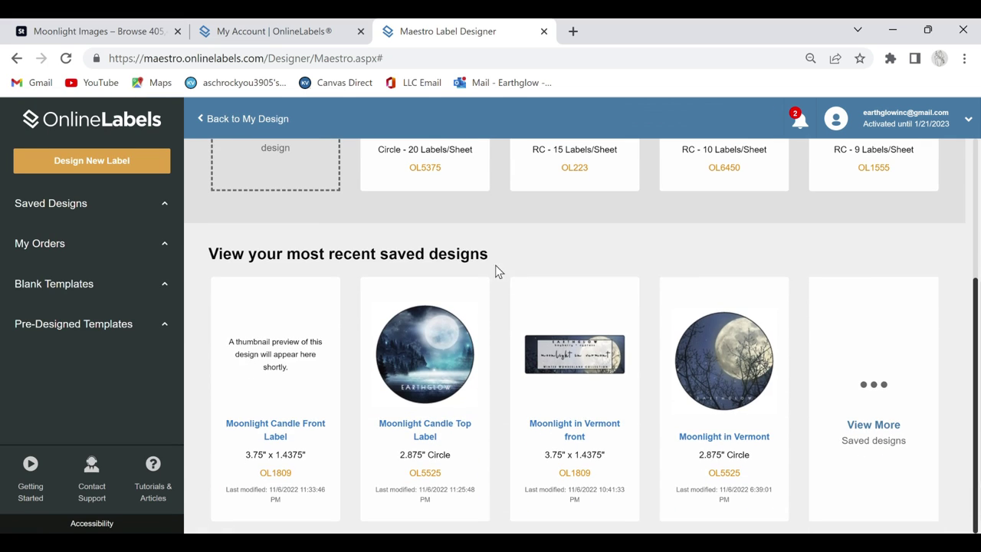
click(822, 385)
scroll(556, 372, down, 1)
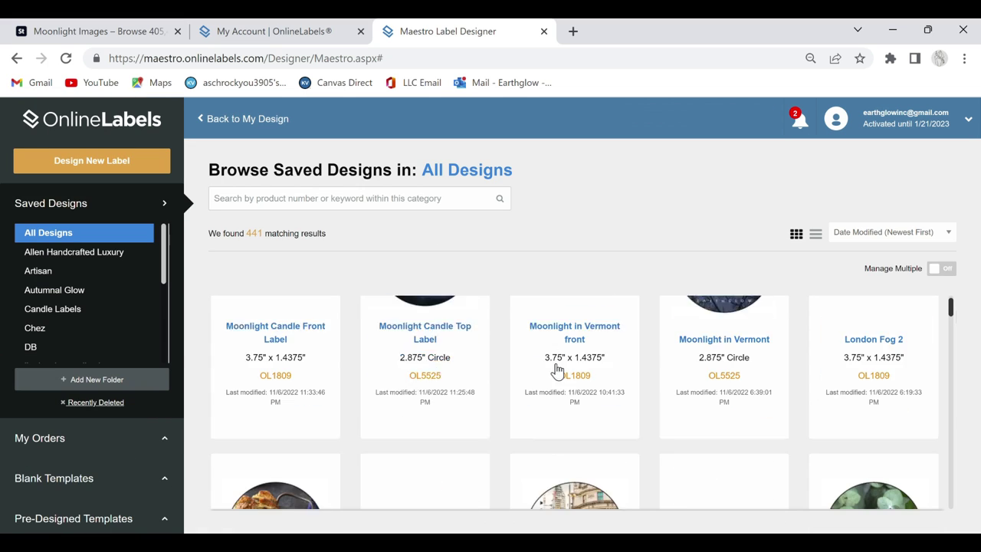
click(595, 365)
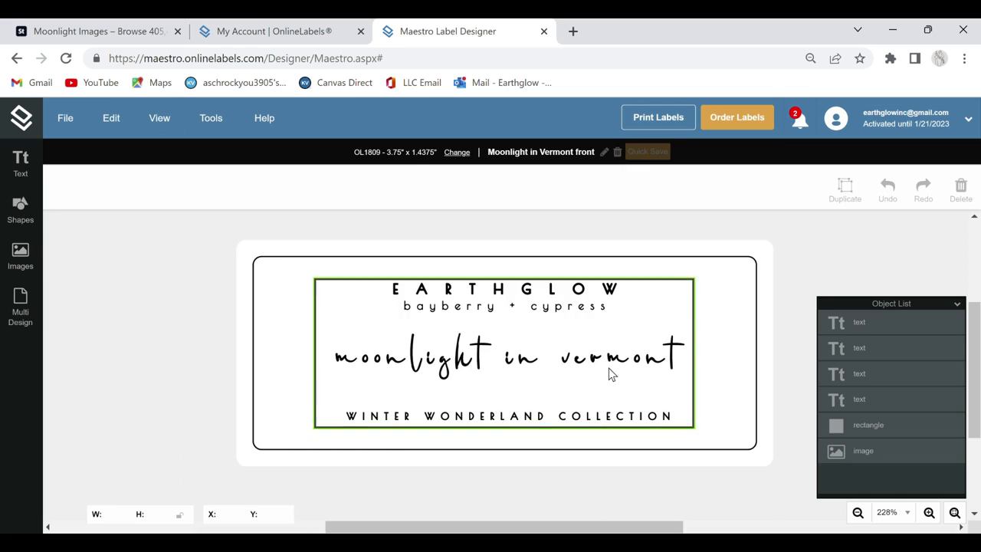
click(957, 304)
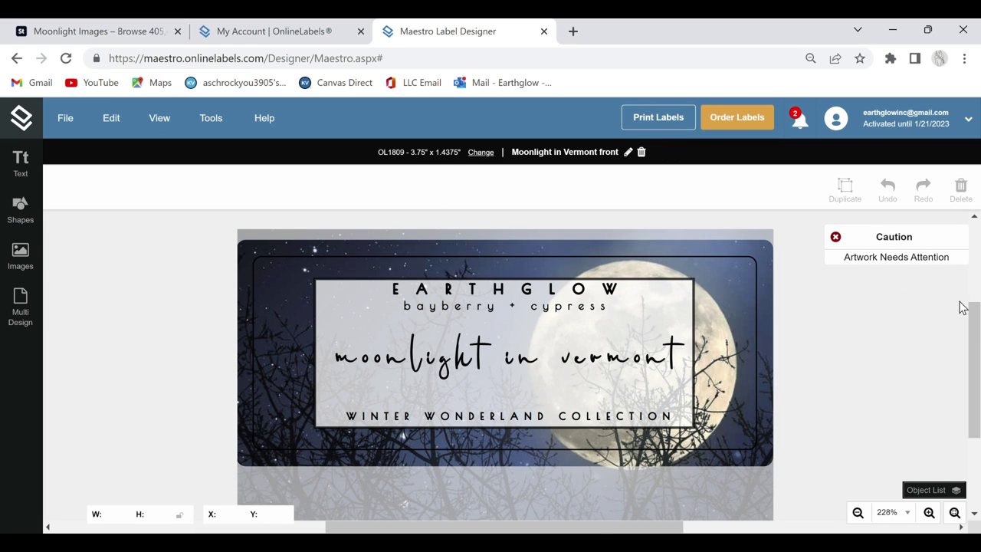
click(567, 299)
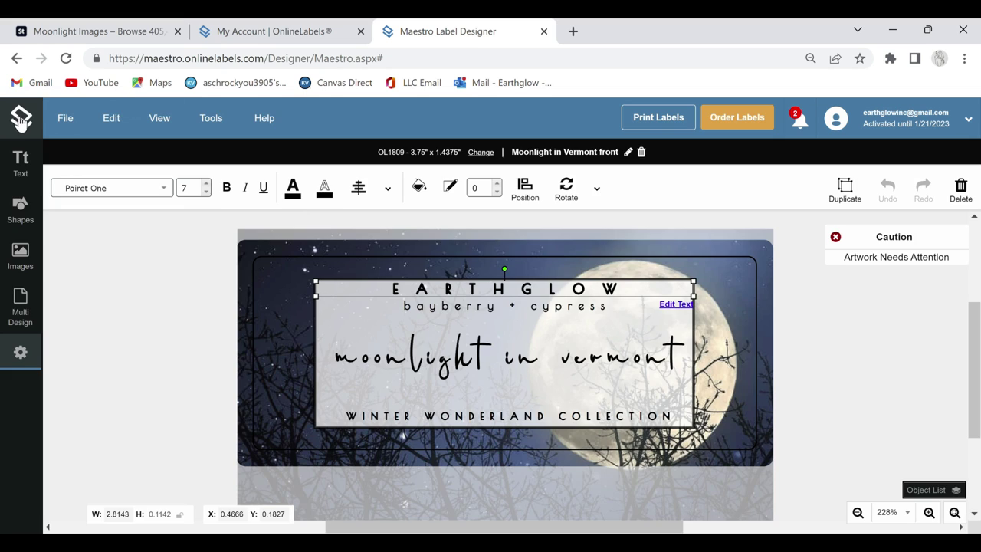
- Reopen the saved design "Moonlight Candle Front Label"
click(20, 118)
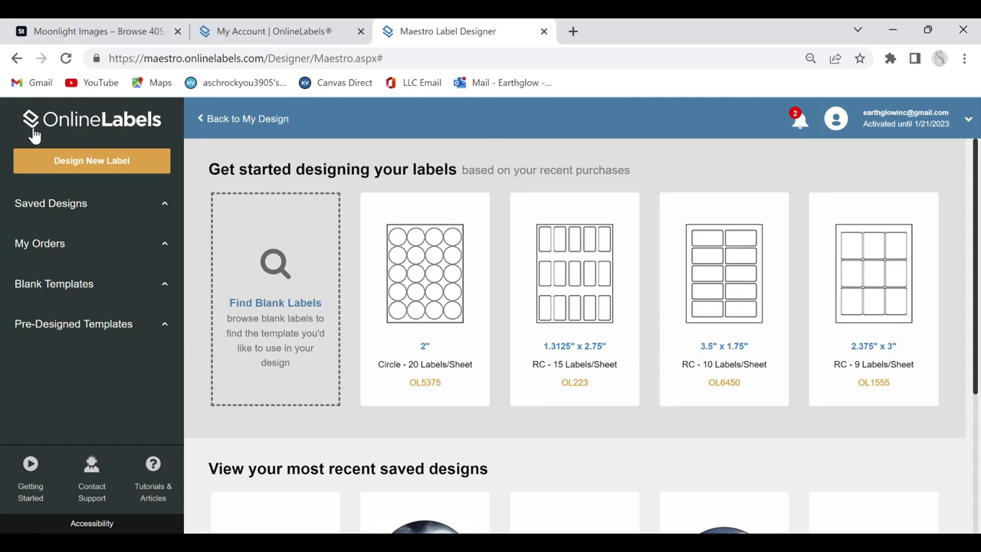
scroll(349, 337, down, 4)
click(331, 341)
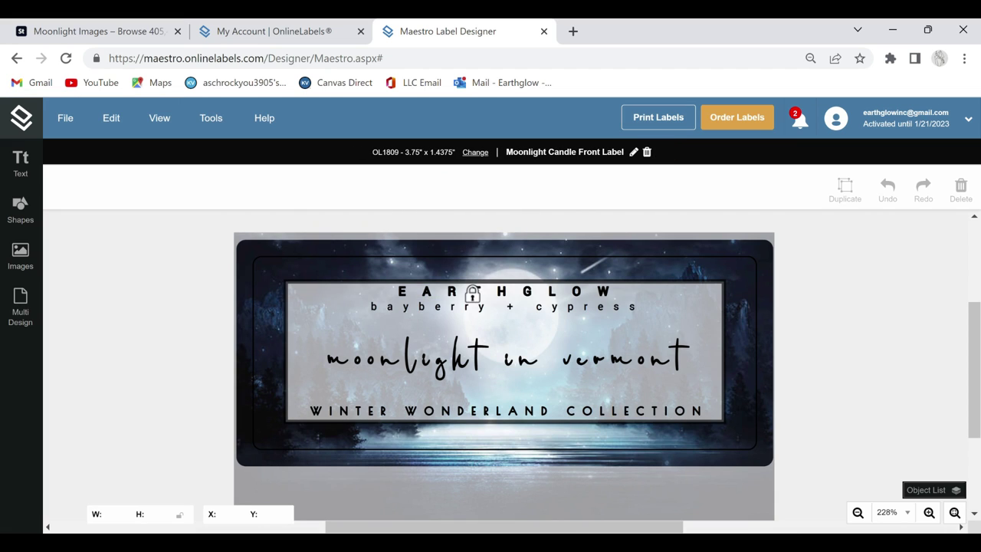
- Change the font of the EARTHGLOW line to Poiret One
click(451, 296)
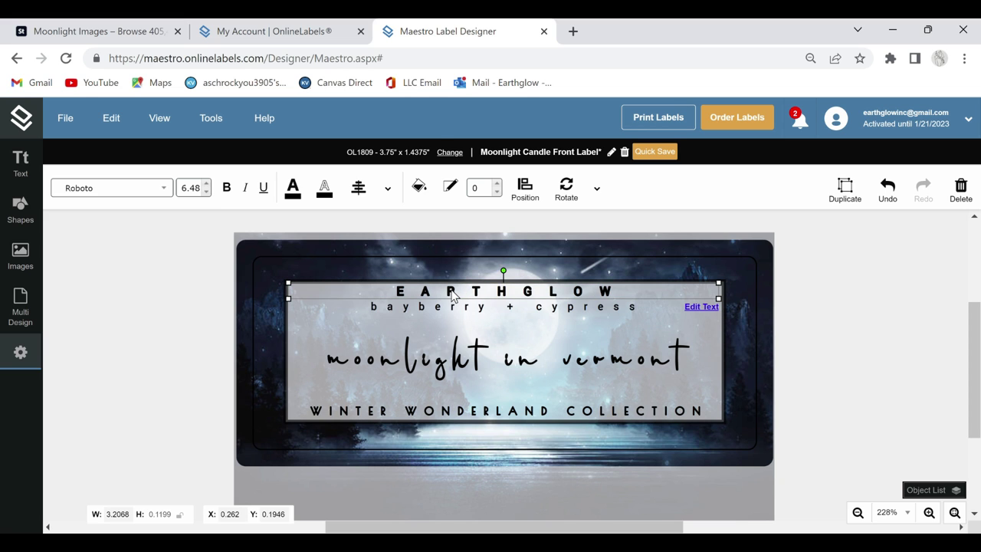
click(155, 192)
click(137, 181)
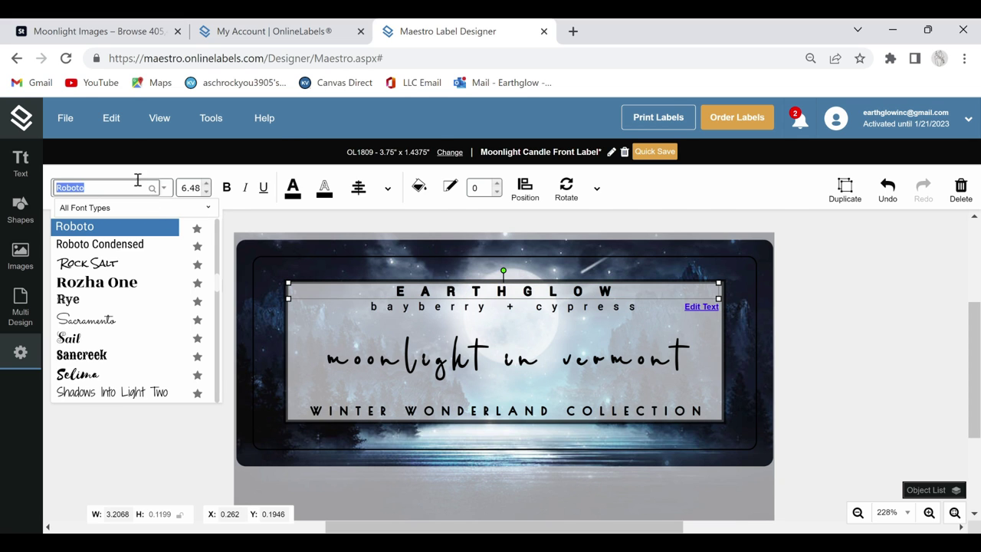
click(111, 117)
text(poi)
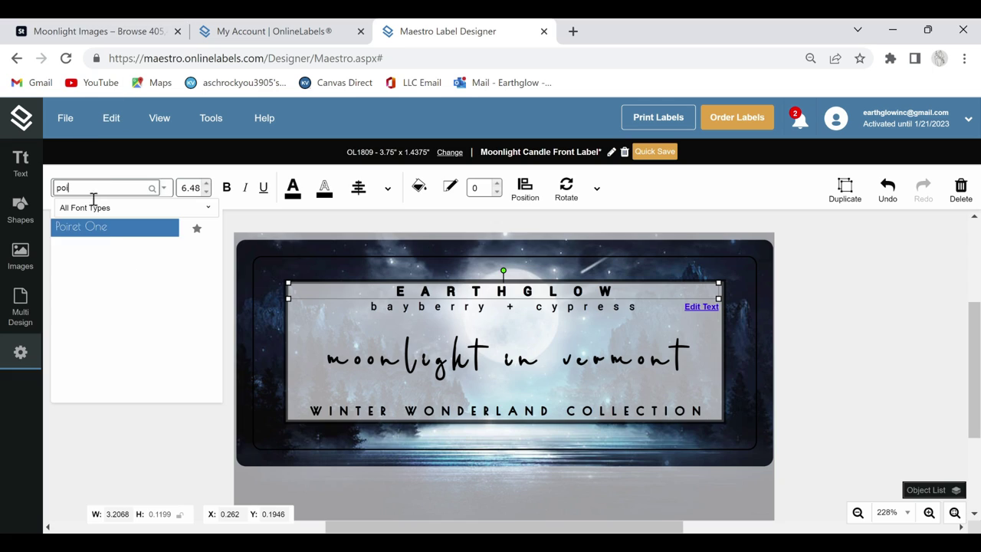
click(100, 227)
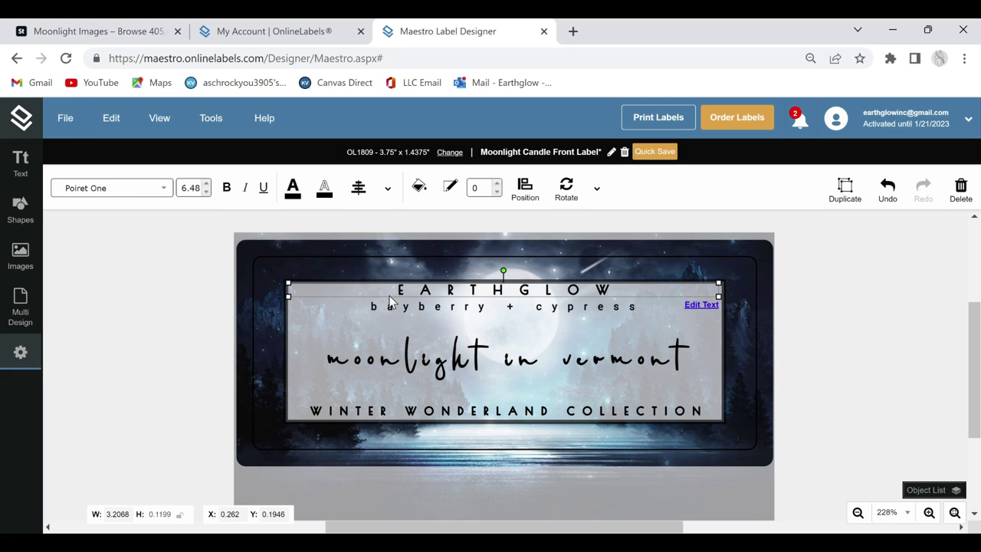
- Change the font of the "bayberry + cypress" line to Poiret One
click(440, 308)
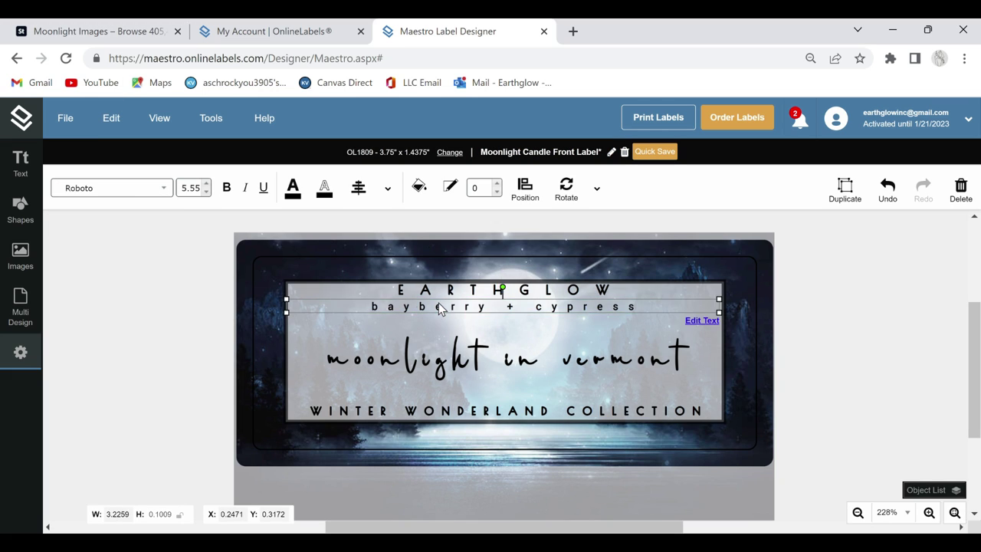
click(131, 195)
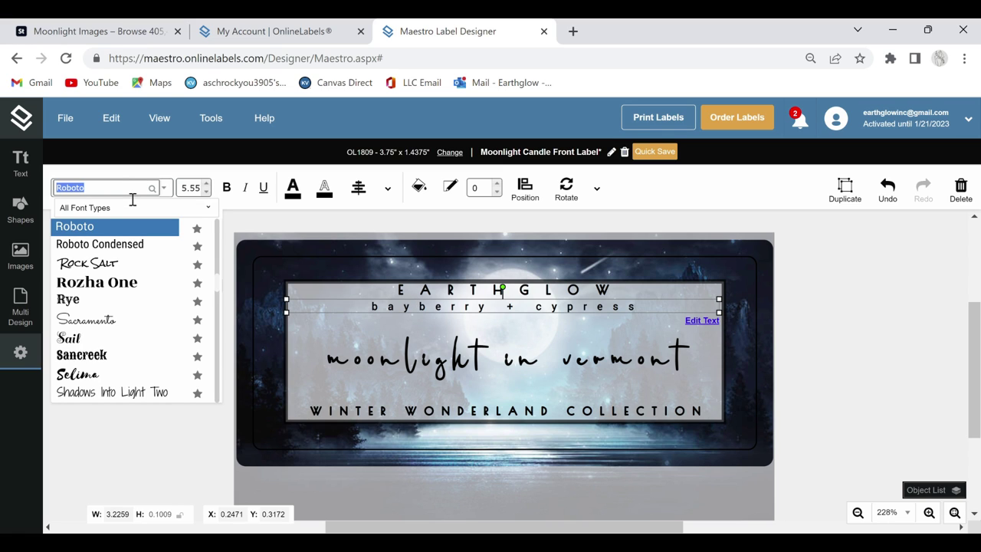
text(poi)
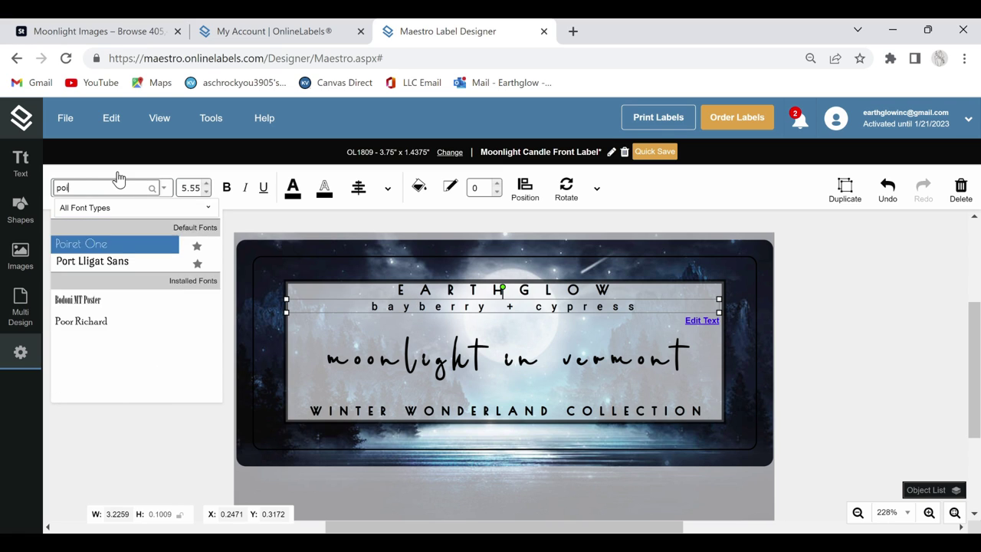
click(116, 227)
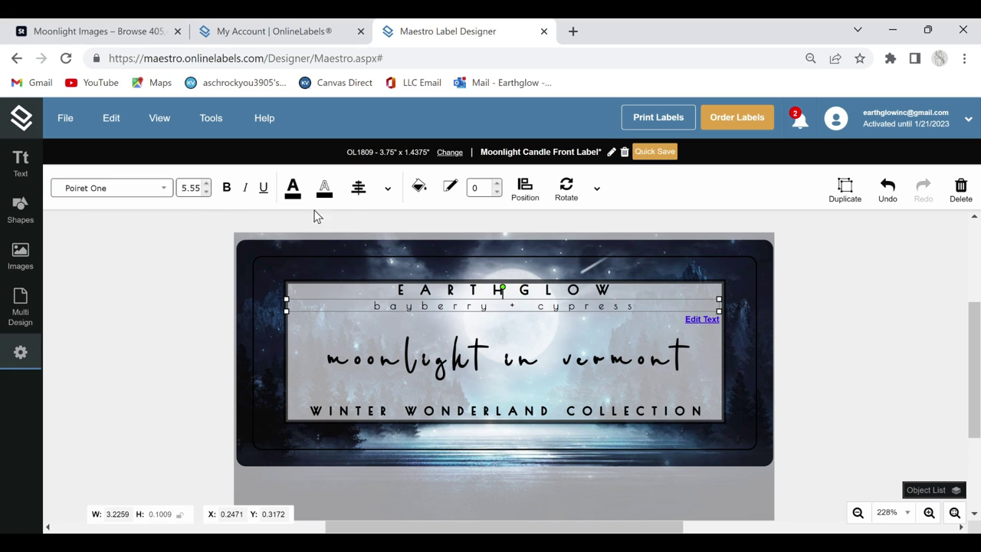
- Adjust the font stroke thickness of the "bayberry + cypress" line
click(387, 190)
click(358, 190)
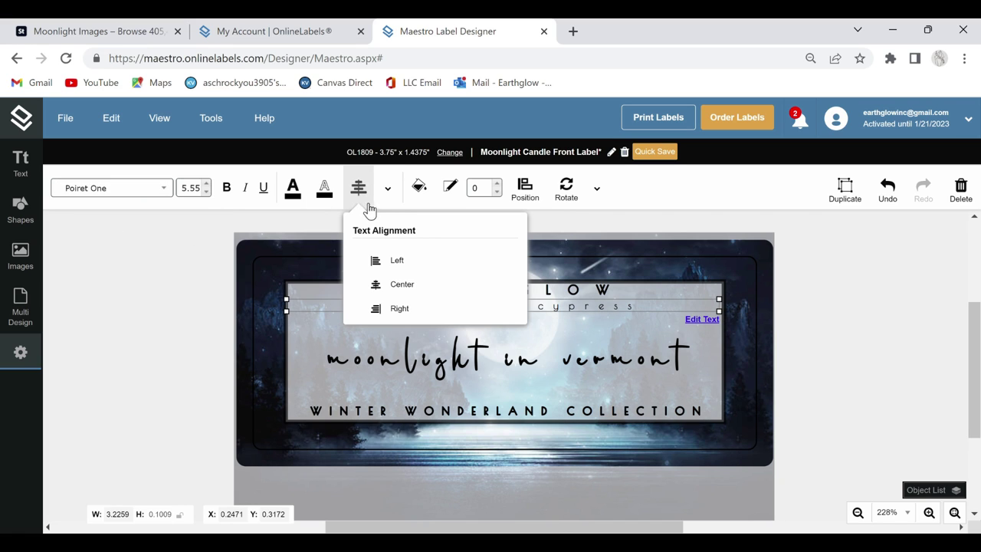
click(387, 190)
click(359, 189)
click(324, 189)
click(359, 190)
click(316, 192)
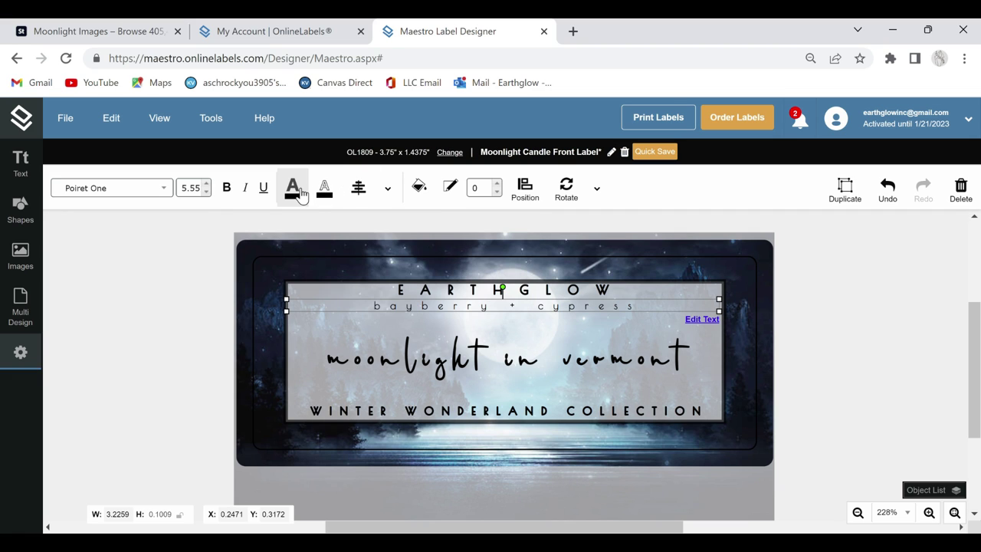
click(322, 192)
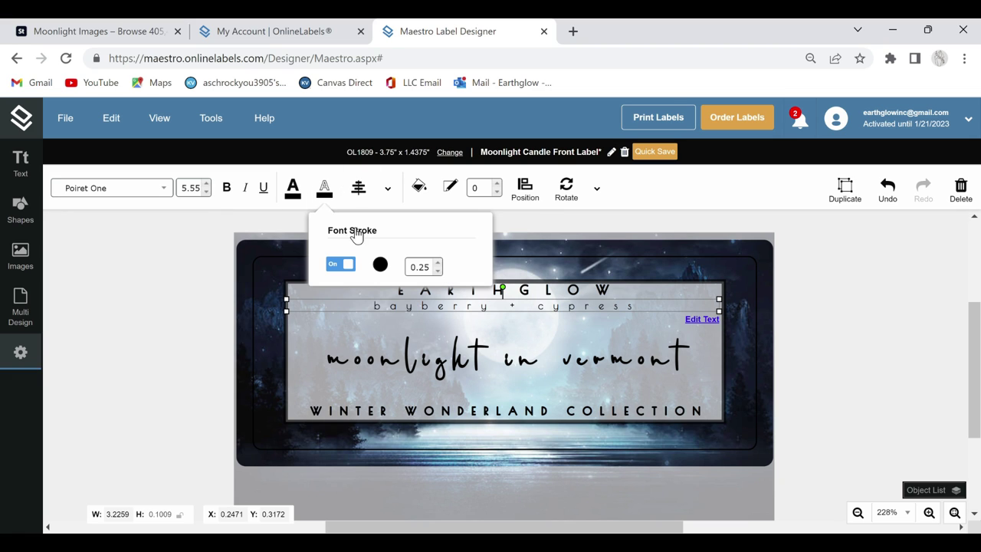
click(324, 192)
click(439, 263)
click(438, 264)
click(438, 270)
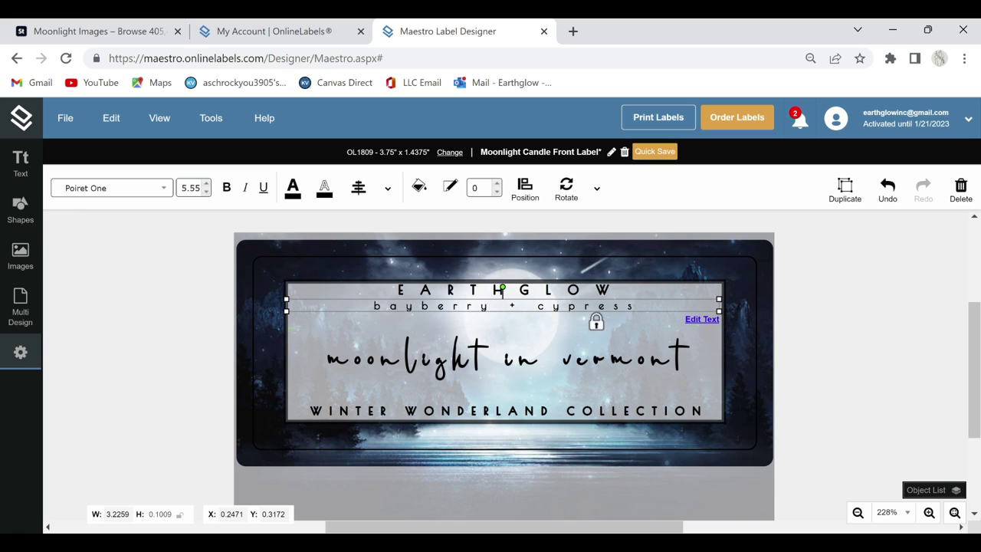
- Set the font stroke of the EARTHGLOW line to 1.25
click(601, 287)
click(599, 290)
click(325, 189)
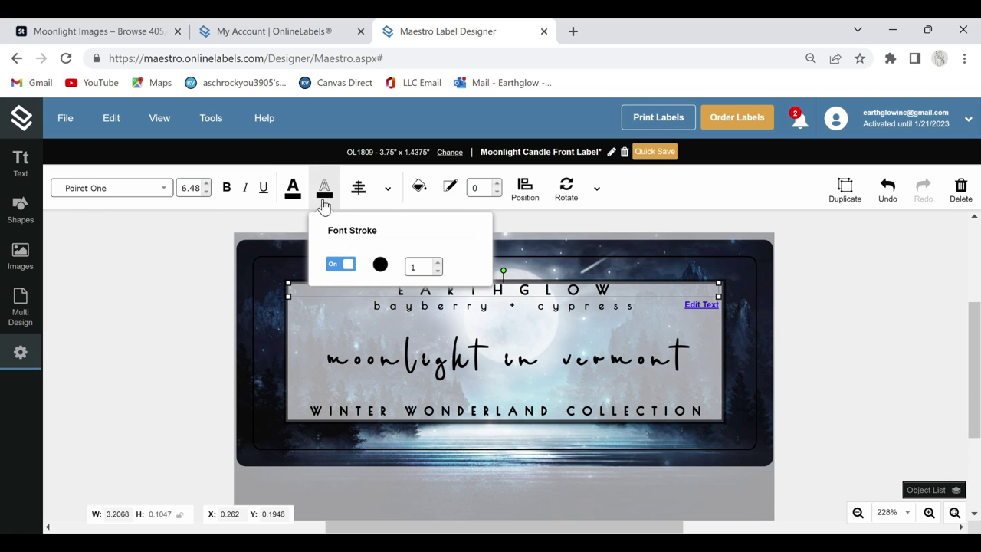
click(438, 262)
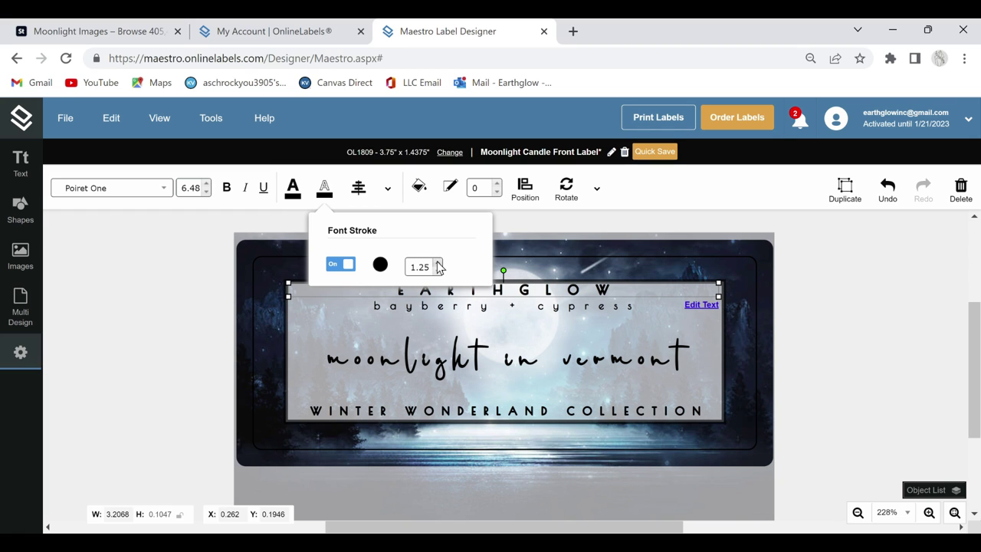
- Increase the letter spacing of the EARTHGLOW line slightly
click(389, 188)
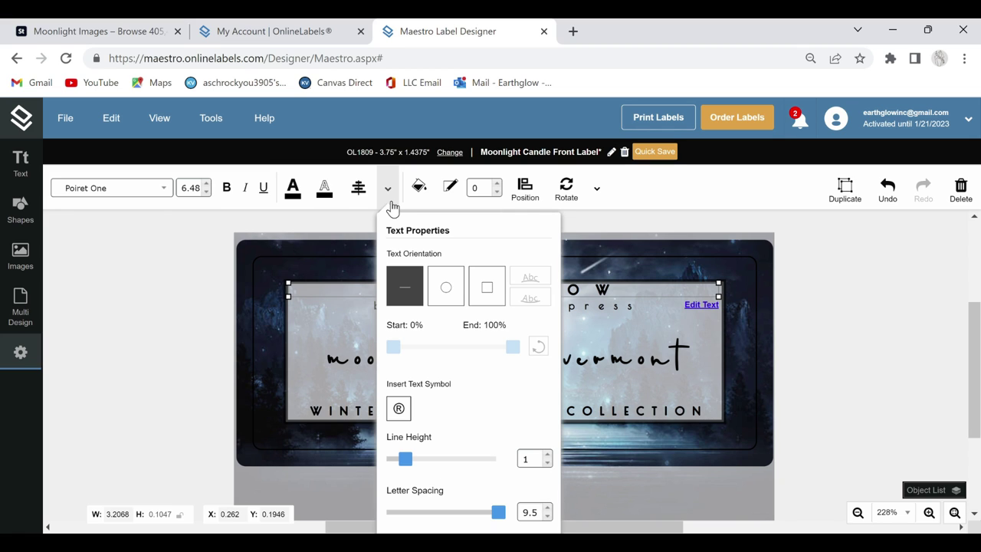
click(389, 190)
click(389, 190)
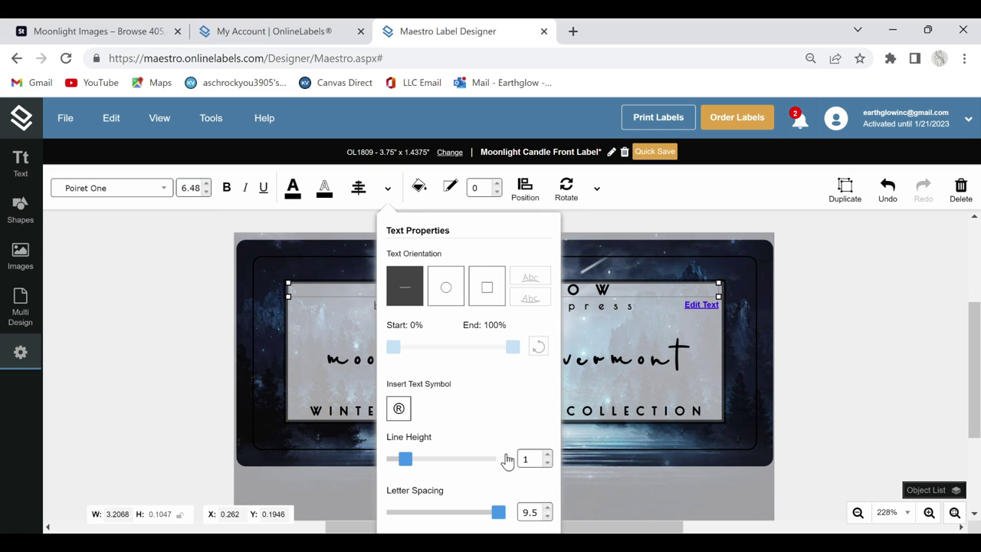
drag(504, 505, 519, 511)
click(721, 467)
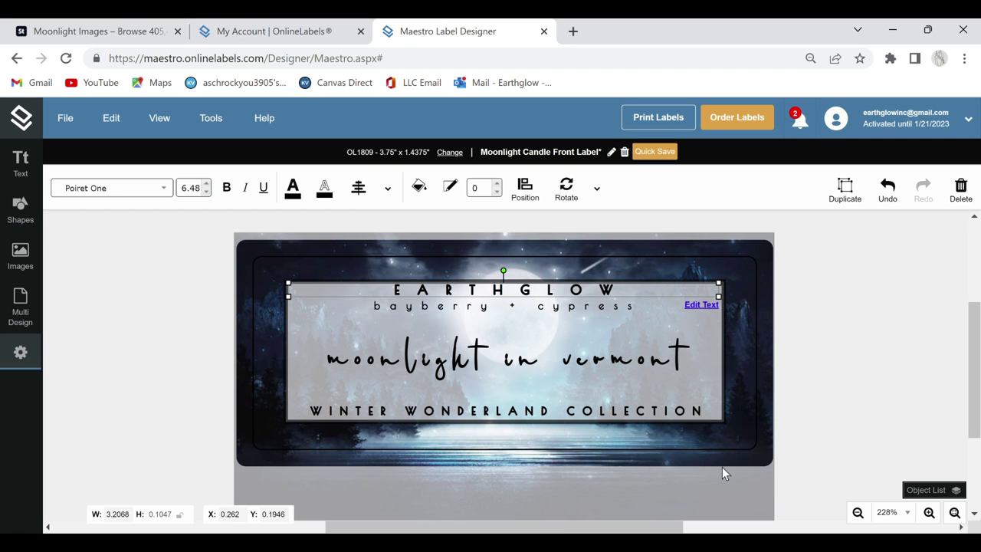
- Move the EARTHGLOW and "bayberry + cypress" lines slightly down inside the front label's panel
click(828, 357)
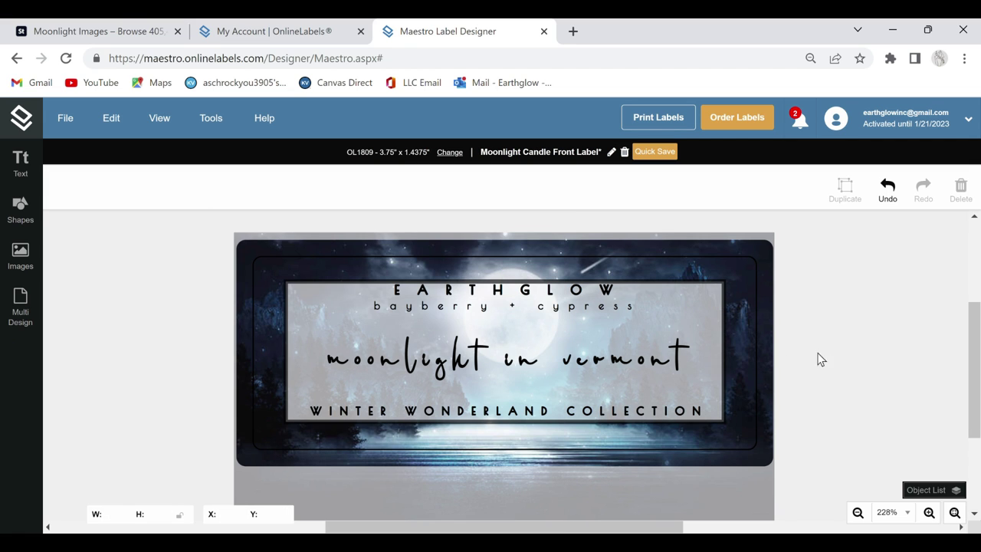
click(604, 292)
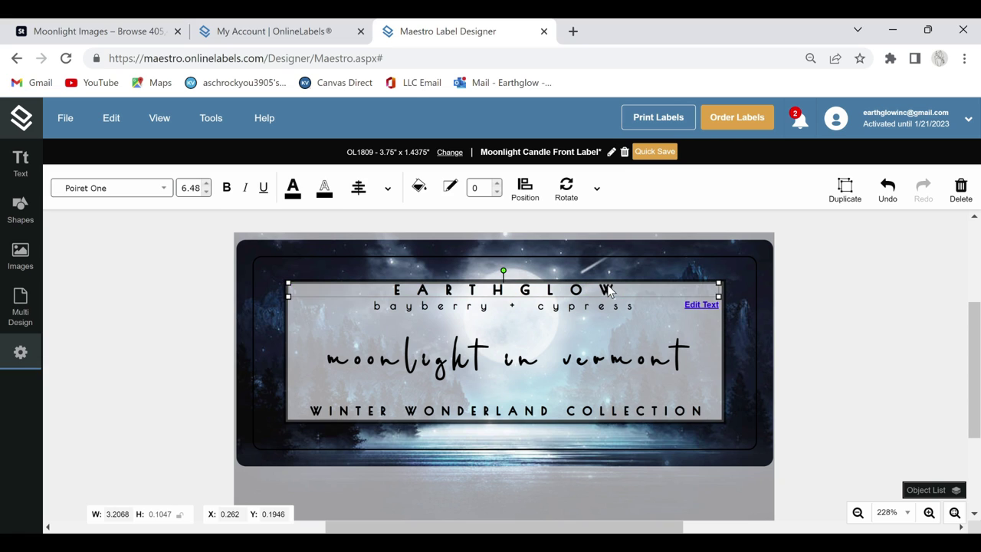
drag(619, 299, 619, 302)
click(619, 322)
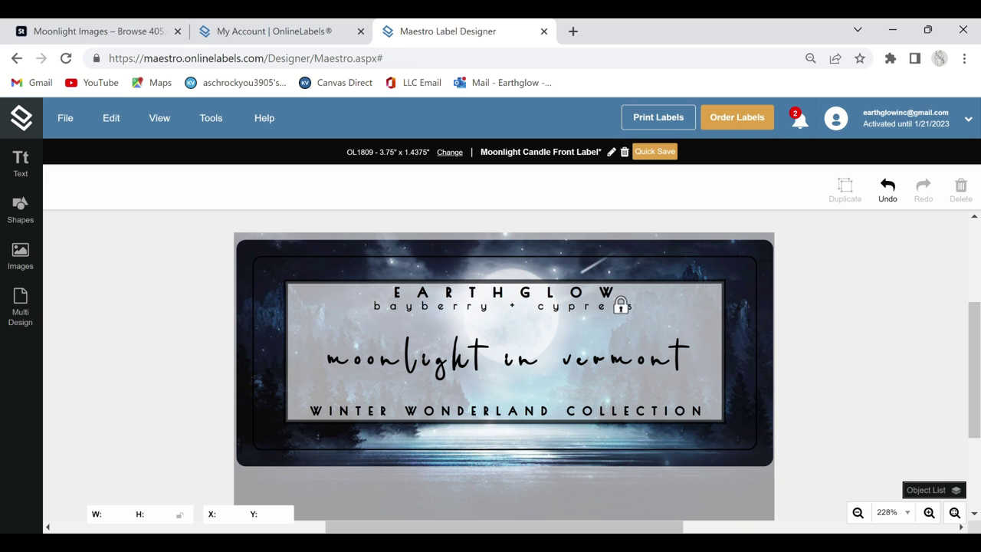
click(585, 315)
drag(585, 314, 587, 316)
click(590, 336)
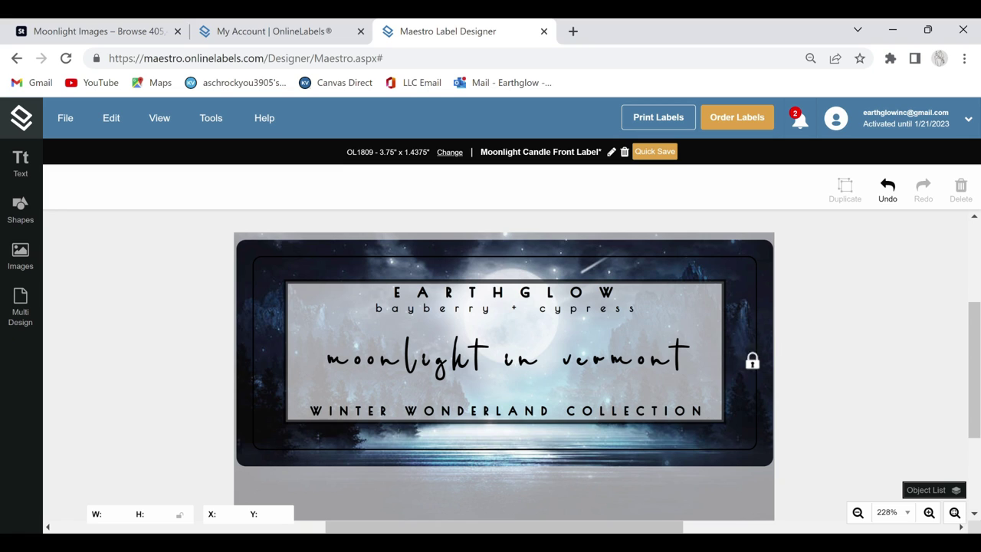
- Shift the "moonlight in vermont" line slightly up within the panel and save the front label design
click(655, 360)
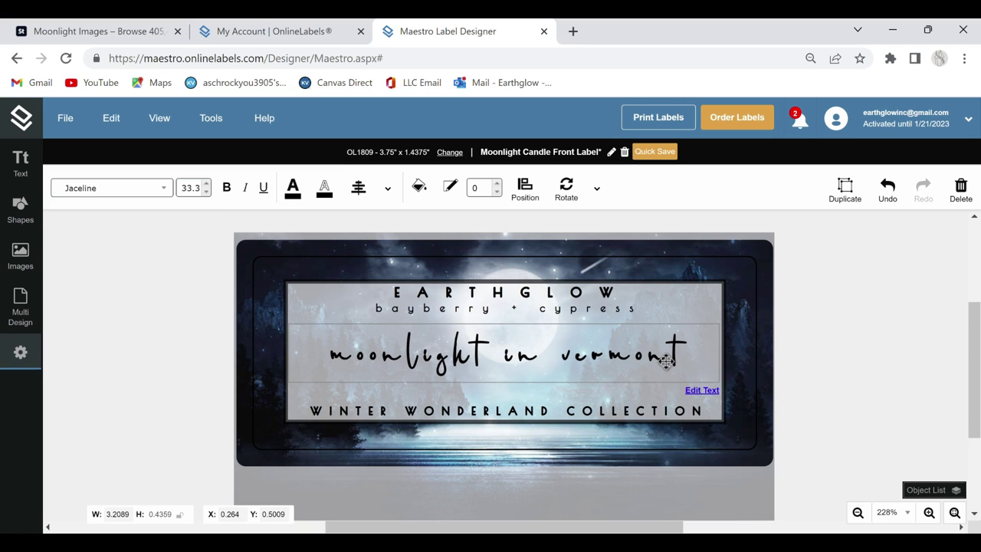
drag(667, 362, 666, 362)
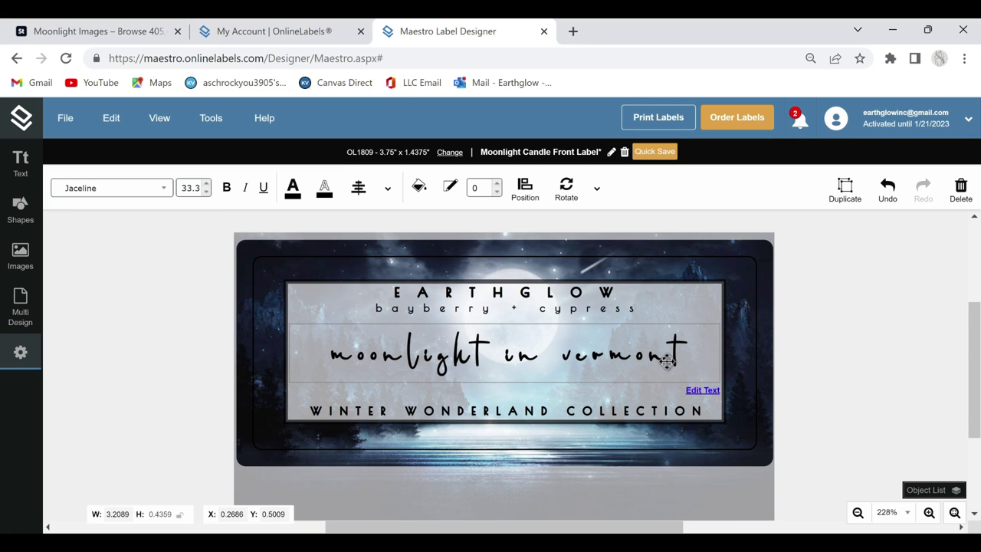
click(388, 188)
click(358, 188)
click(410, 288)
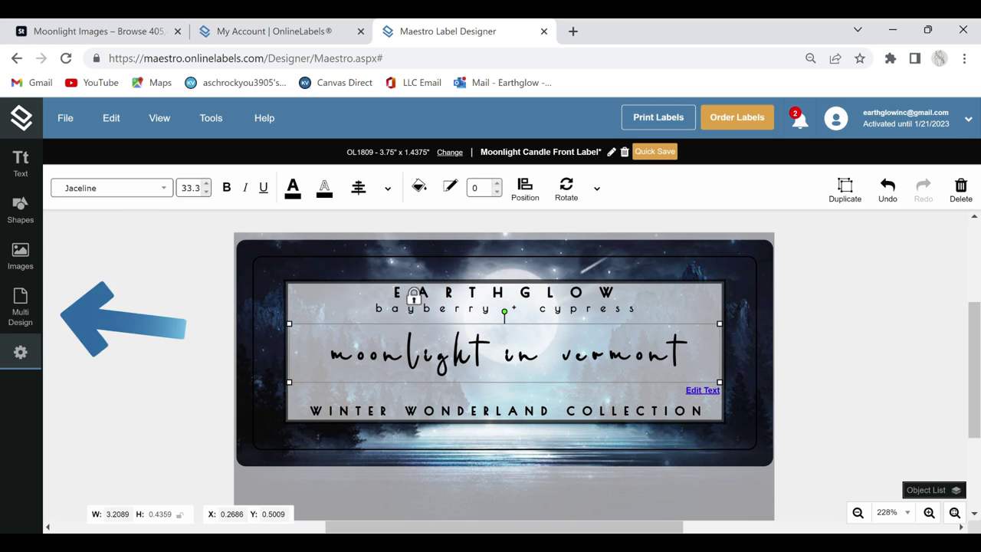
click(643, 153)
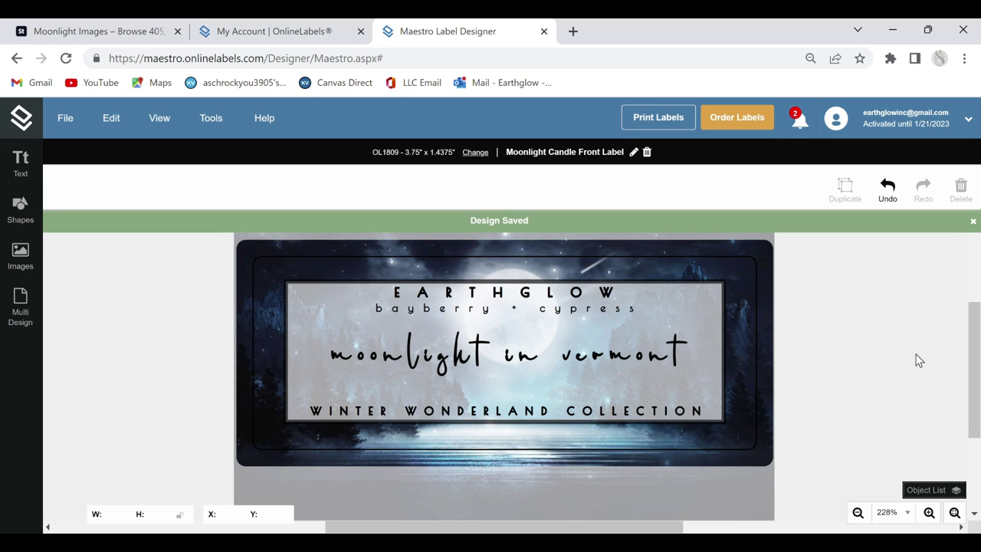
- Download the front label sheet as a PDF for printing and open the downloaded file
click(644, 117)
click(617, 231)
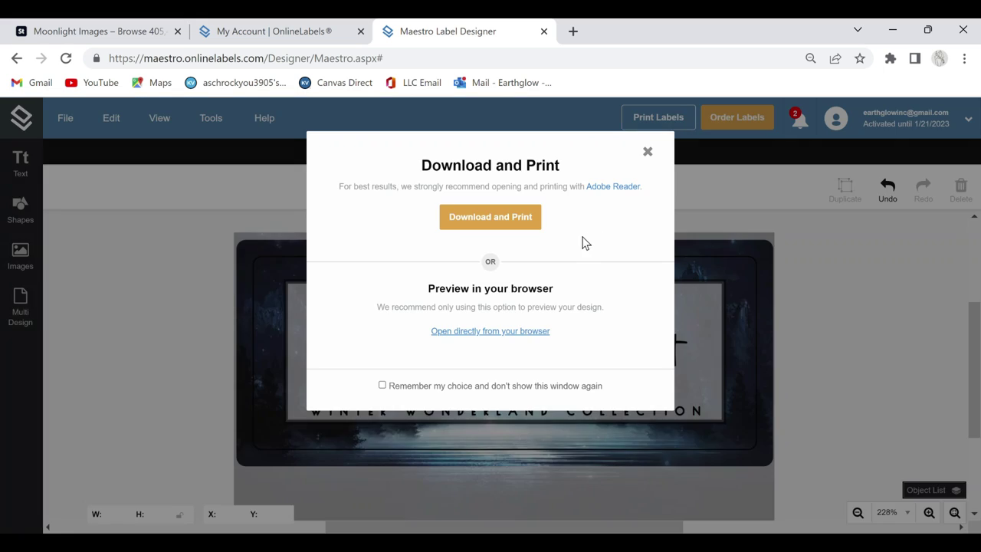
click(490, 217)
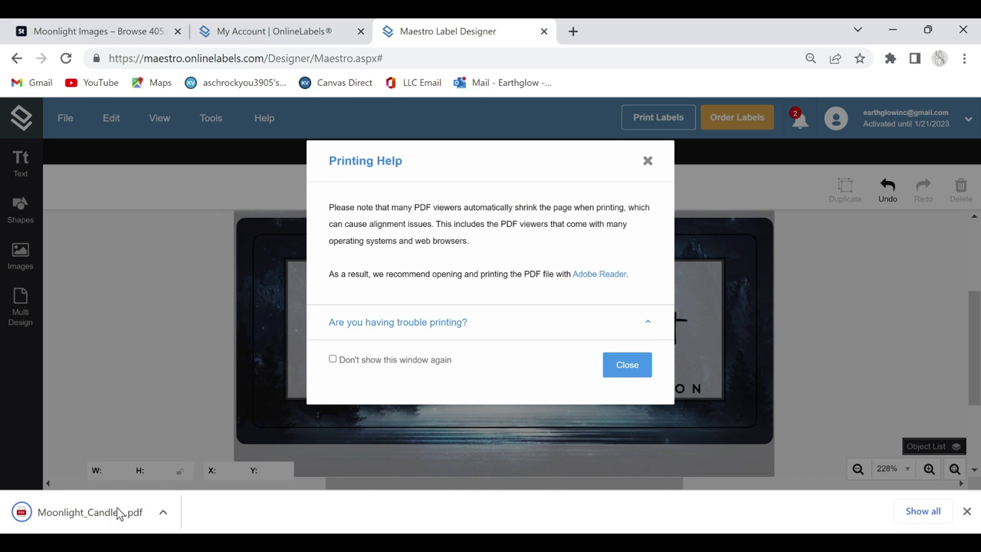
click(119, 512)
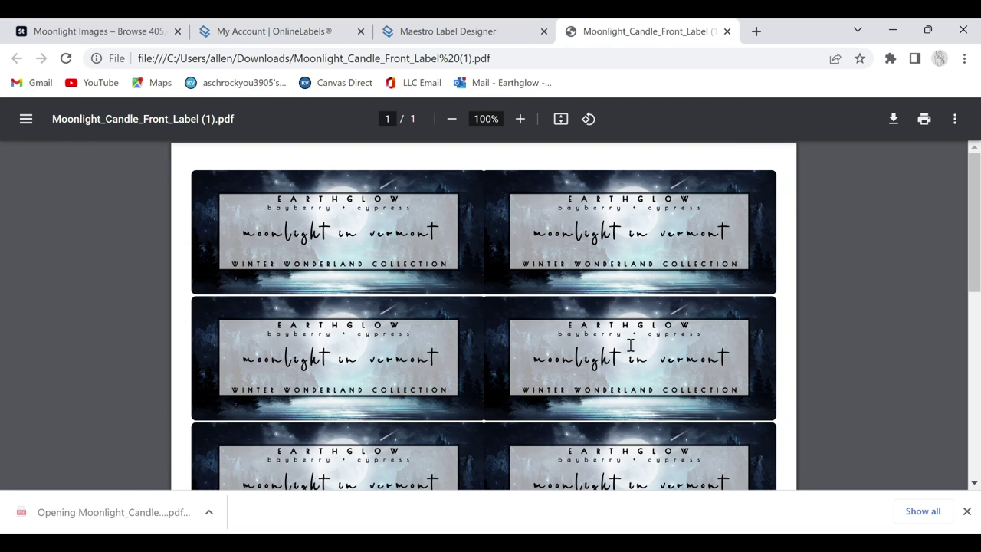
- Look over the label sheet PDF, then open its print dialog and expand the additional print settings
scroll(633, 349, down, 10)
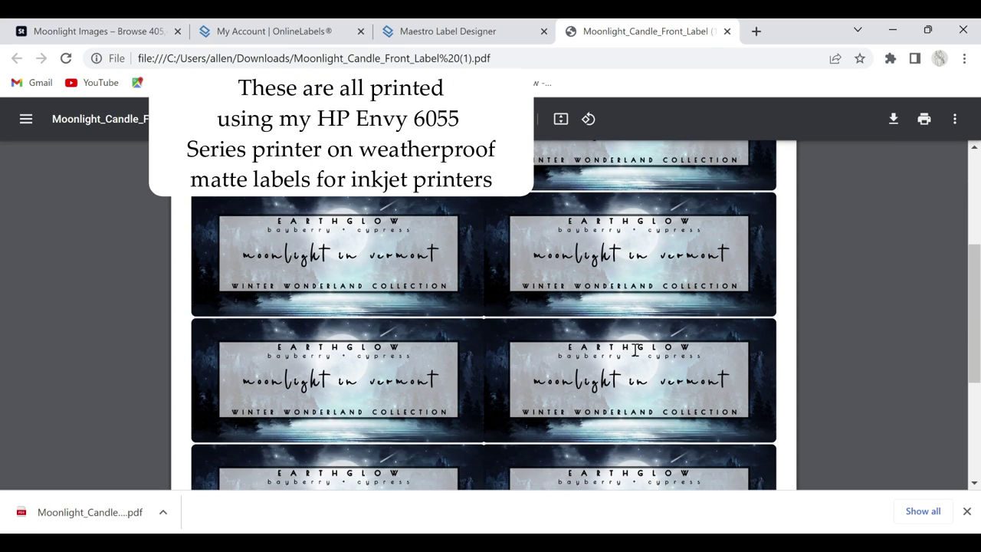
scroll(637, 351, up, 10)
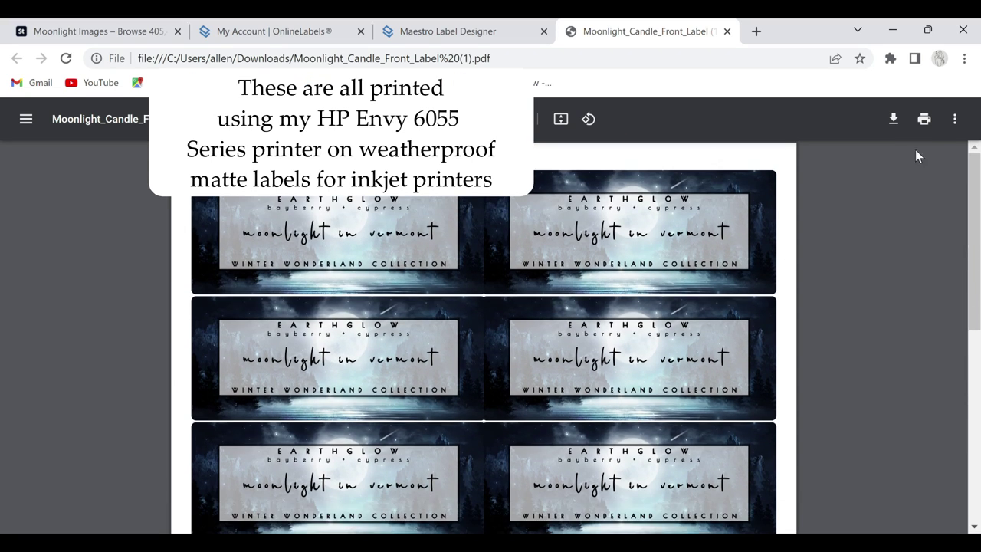
click(923, 119)
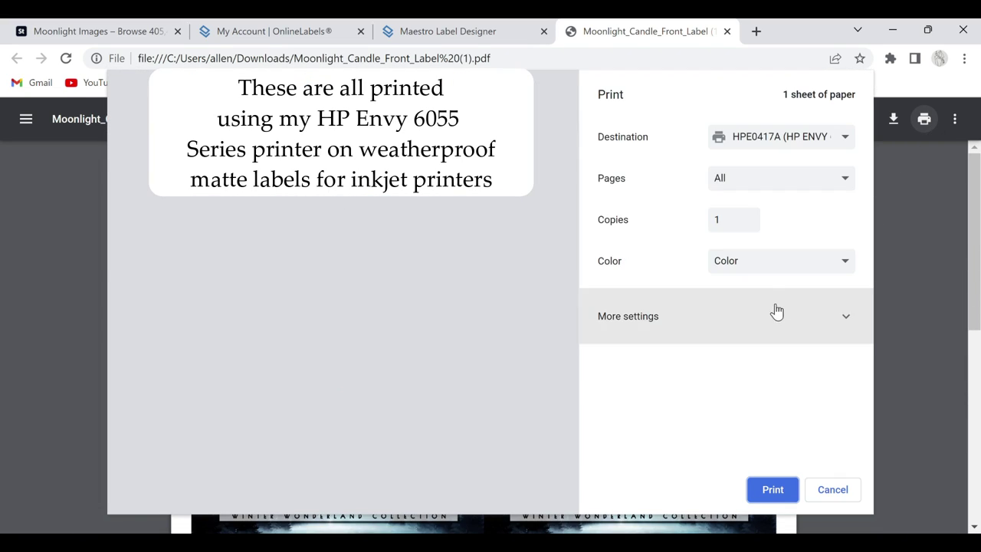
click(762, 319)
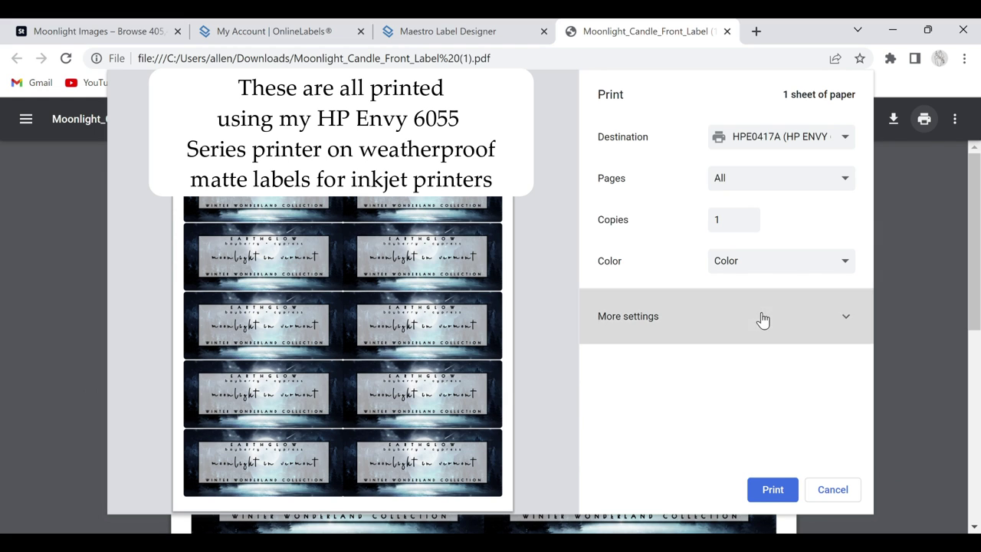